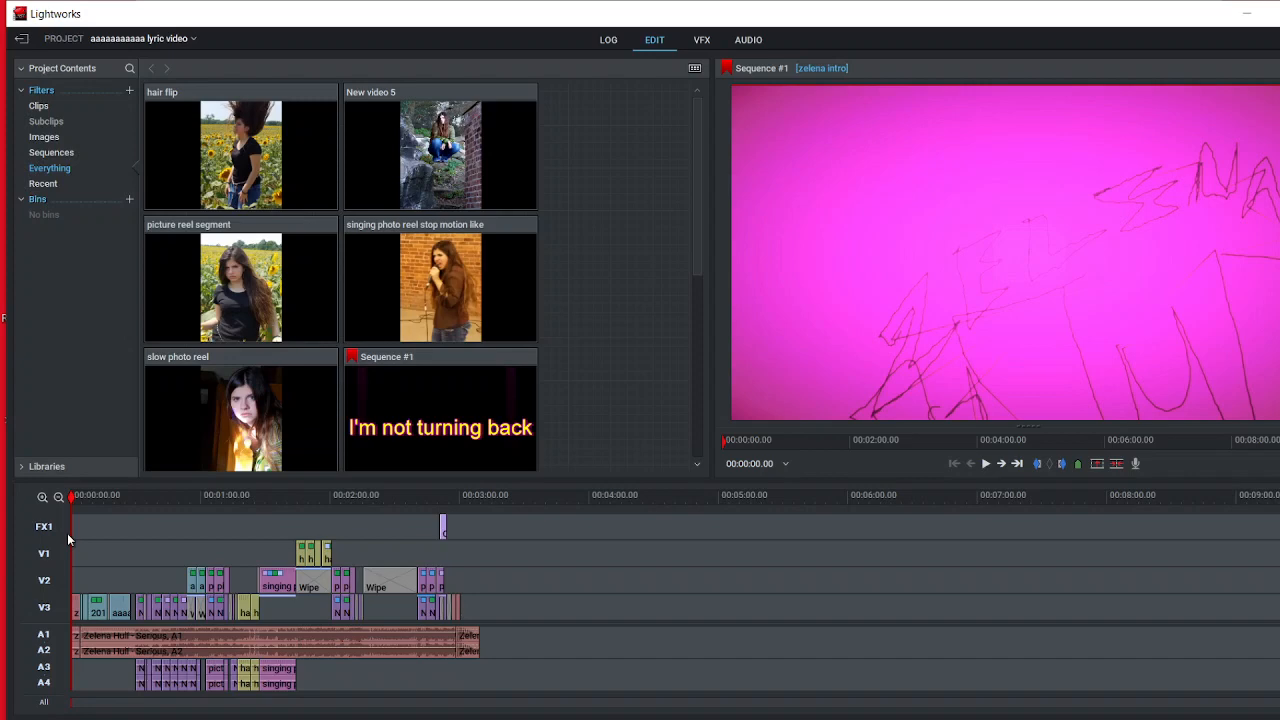
Step: Play the sequence from its start in the VFX workspace, through the intro to the "Serious" title, and stop there
drag(76, 506, 30, 530)
mouse_move(73, 498)
mouse_down()
mouse_move(175, 528)
mouse_move(5, 515)
mouse_move(127, 502)
mouse_move(20, 500)
mouse_up()
click(701, 42)
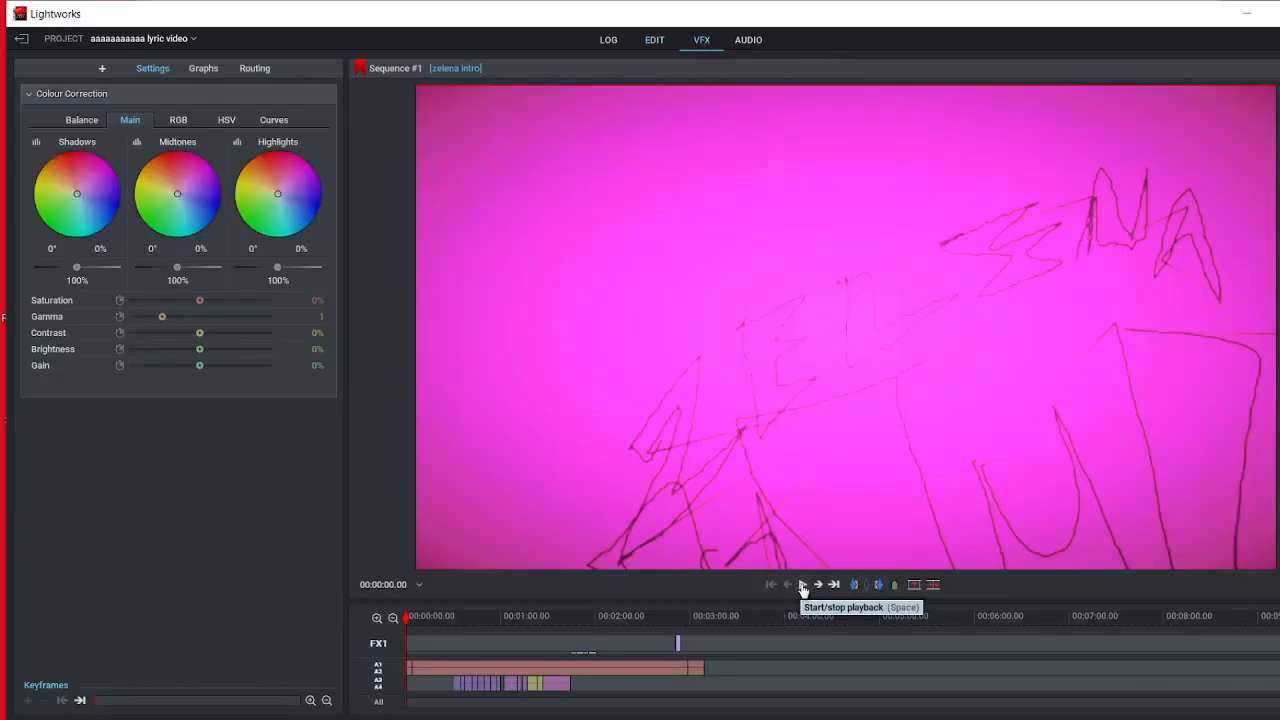
click(802, 588)
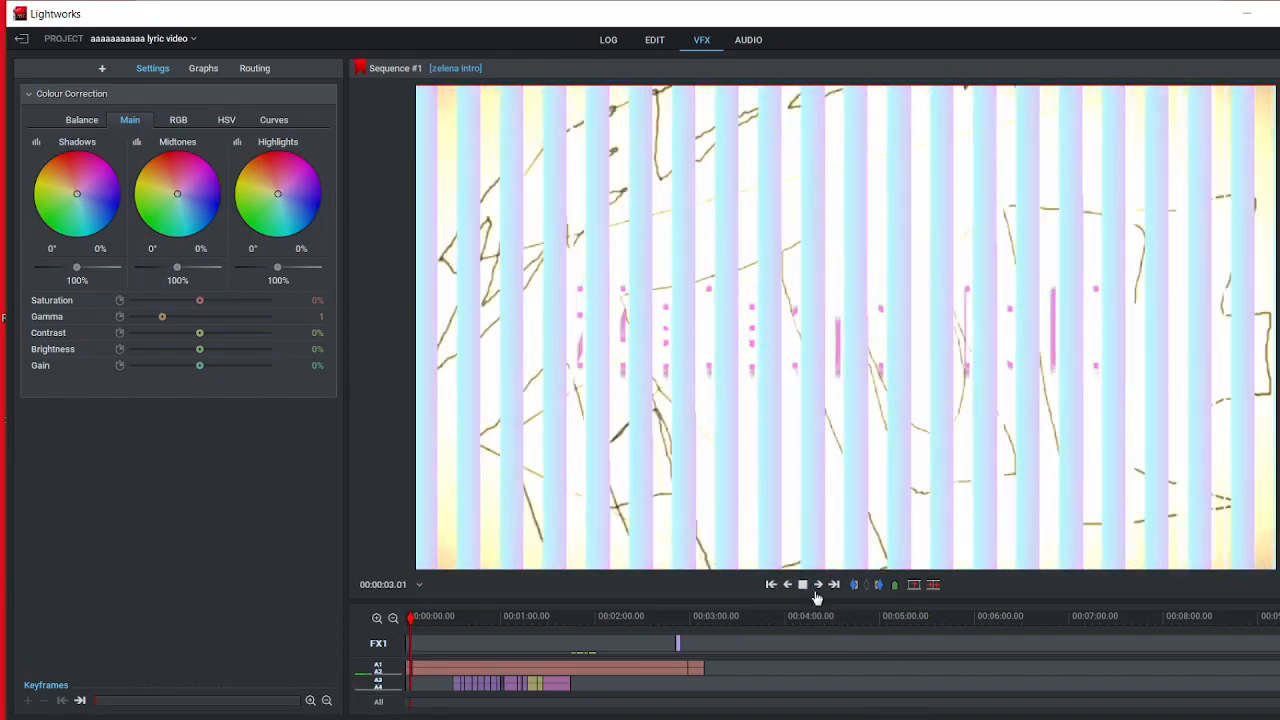
click(805, 587)
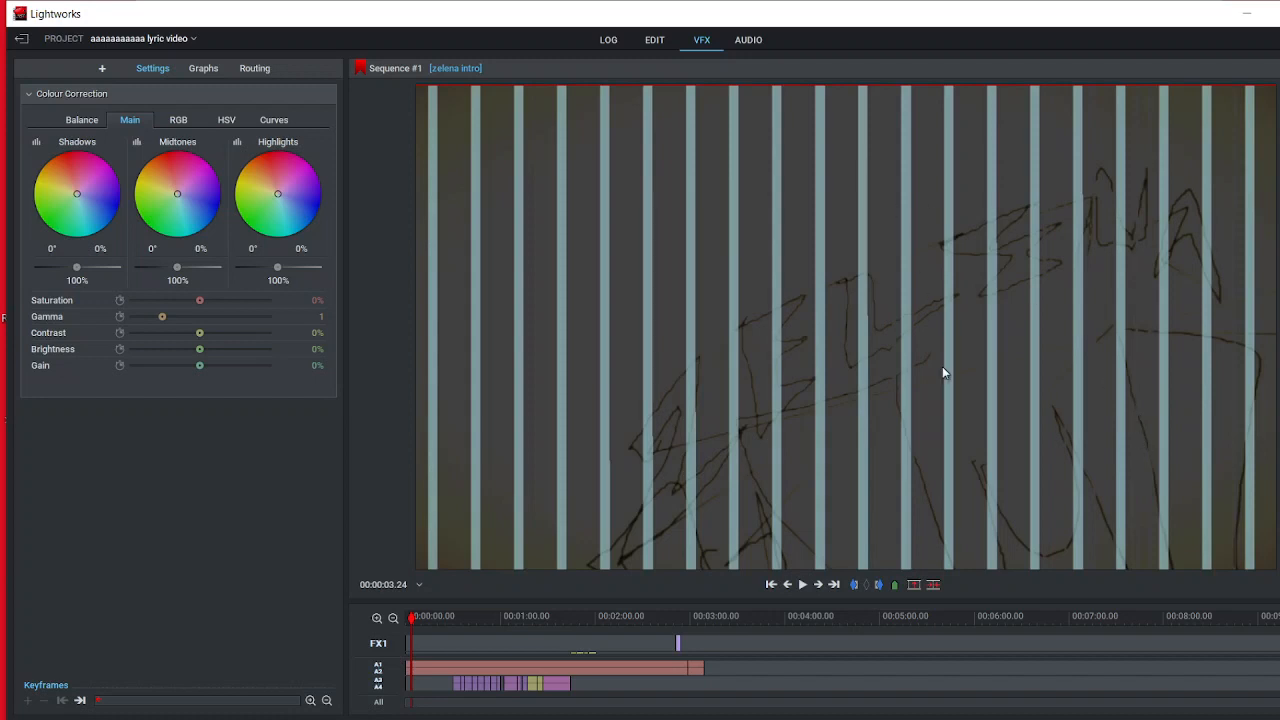
click(802, 584)
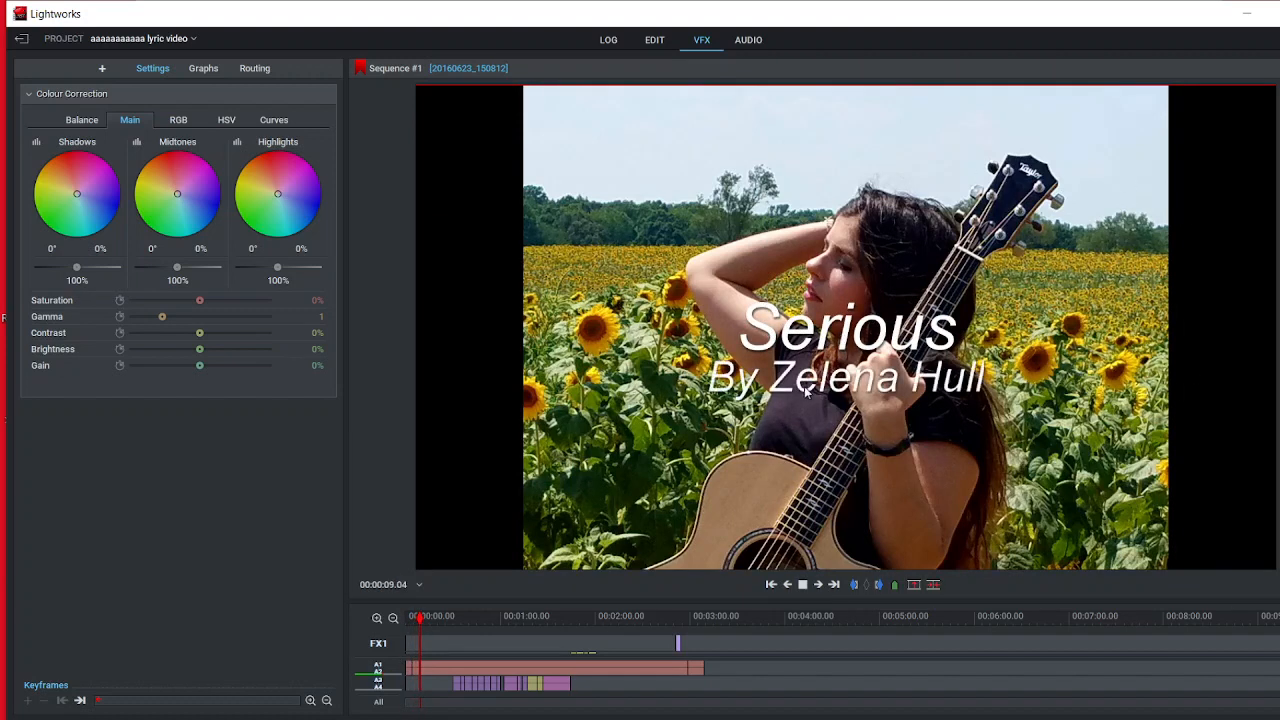
click(802, 584)
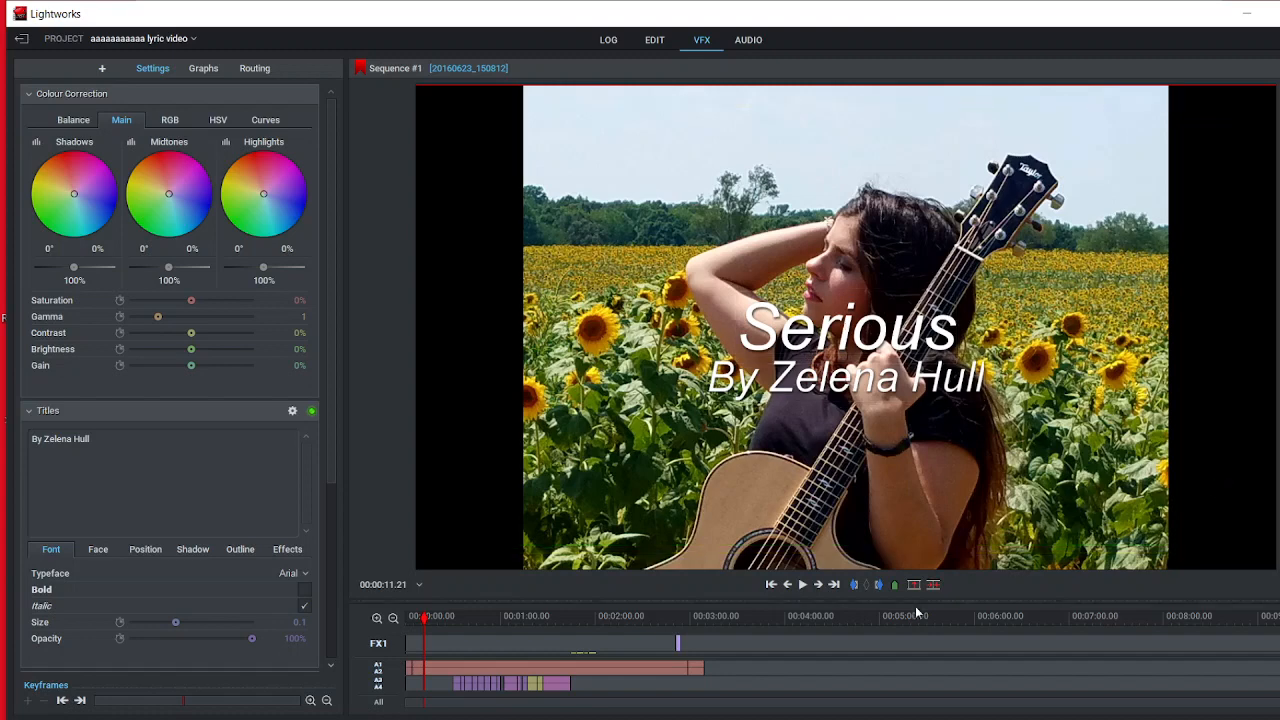
Step: Play on past the "Then what are you coming here for?" lyric and bring the playhead back to it at 00:00:37.06
click(801, 588)
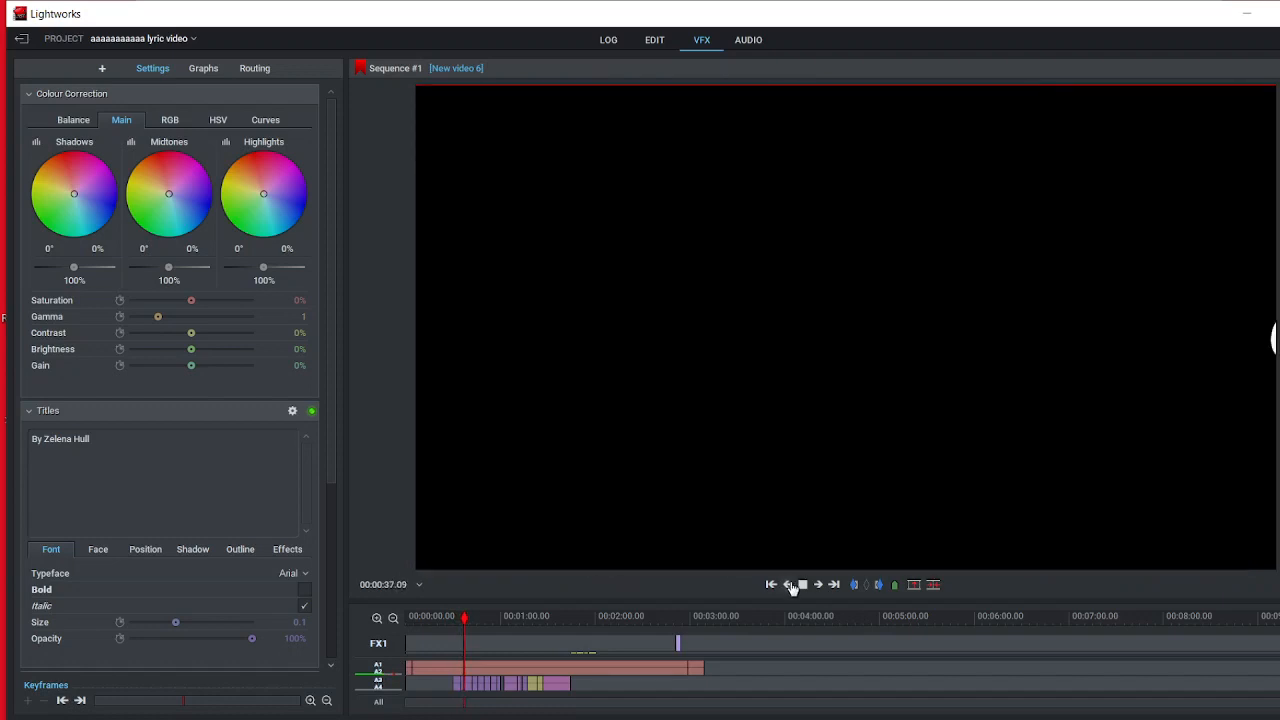
click(802, 584)
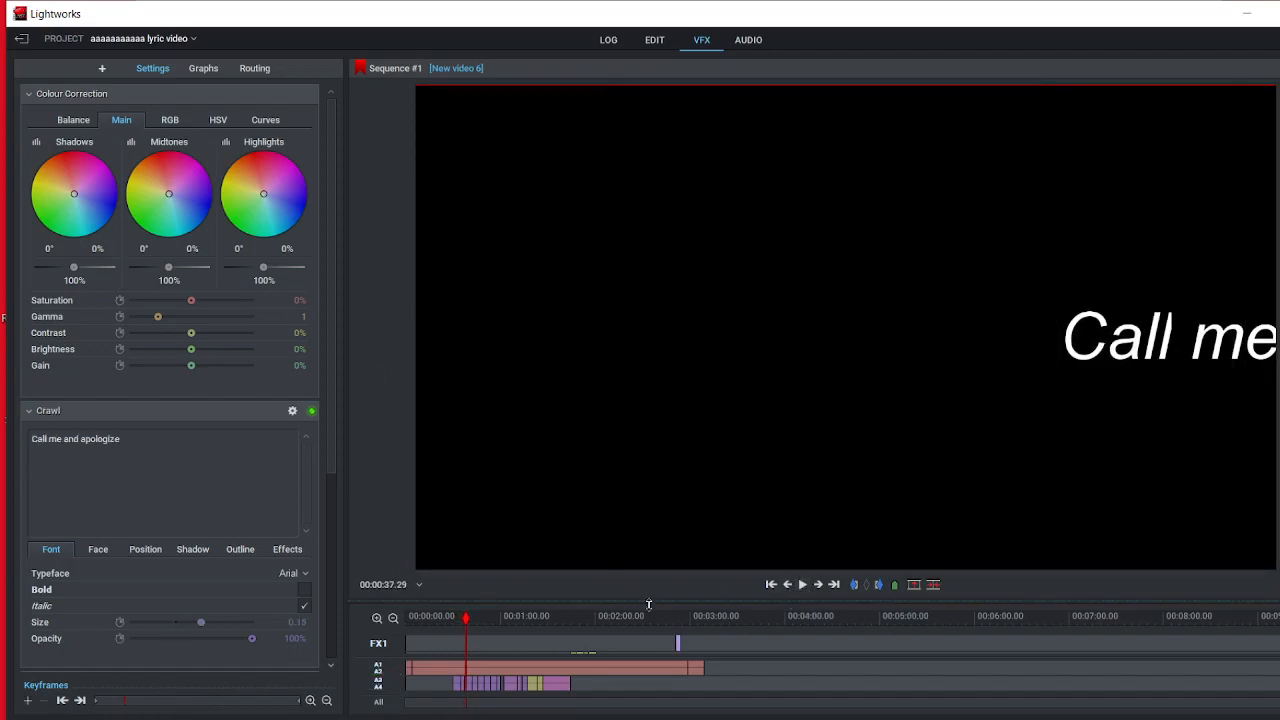
drag(465, 620, 463, 614)
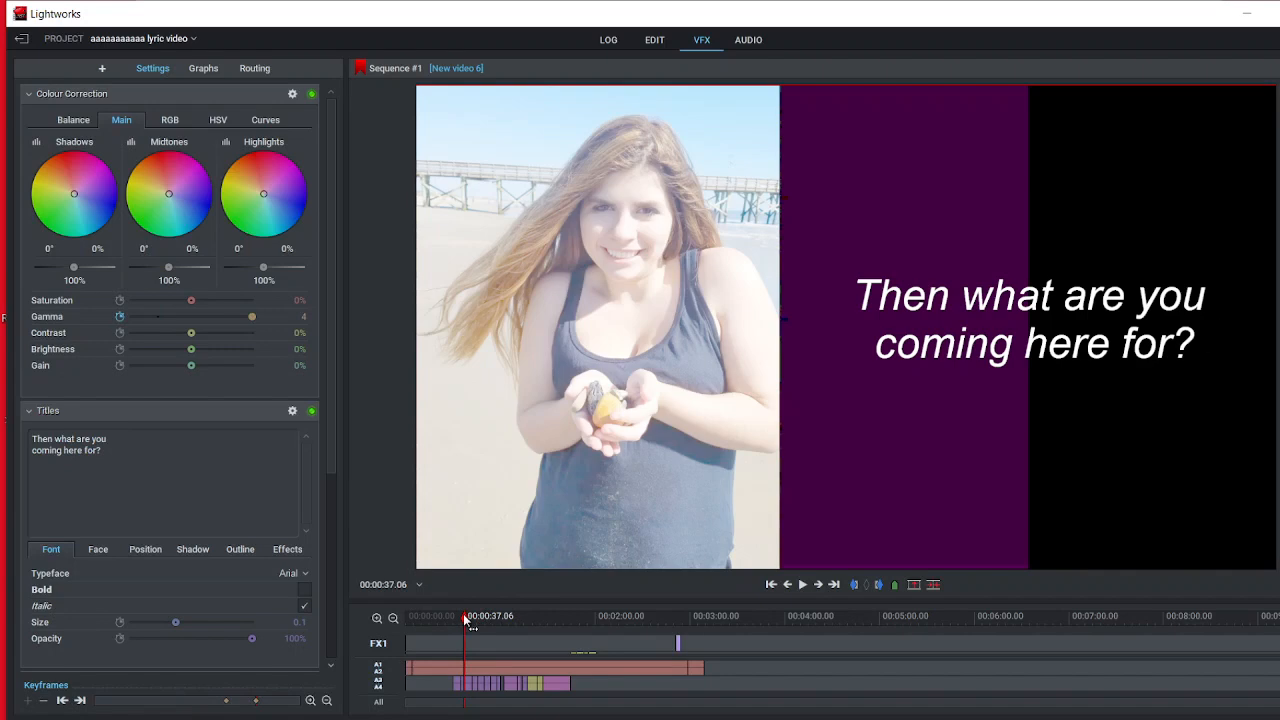
mouse_move(716, 467)
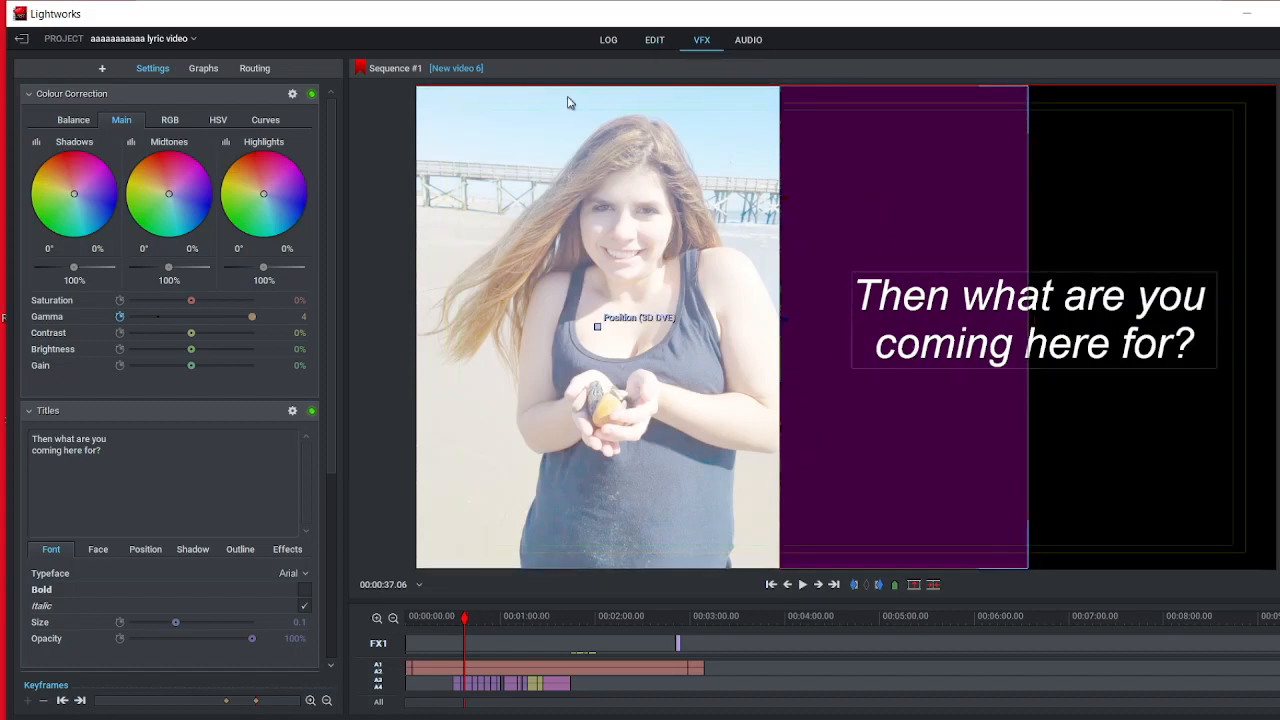
Step: Move the playhead to 00:00:37.02 in the edit timeline and examine that frame's effect settings
click(654, 41)
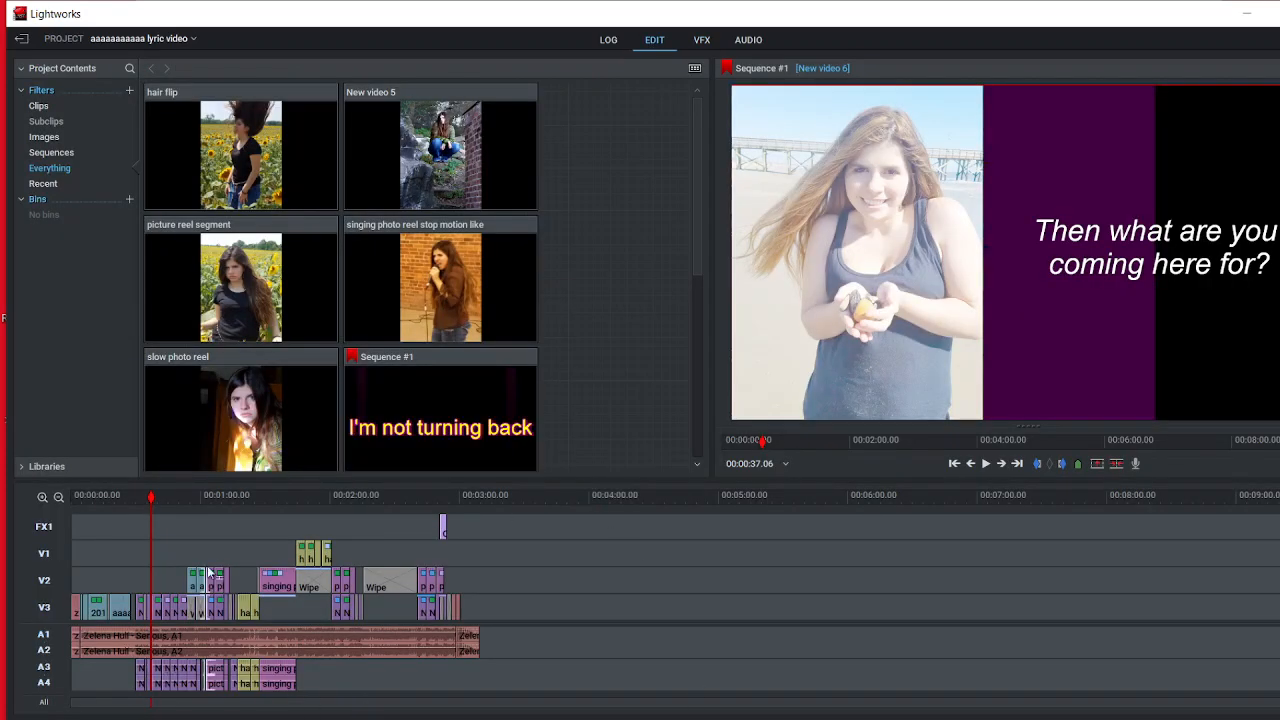
scroll(237, 562, up, 10)
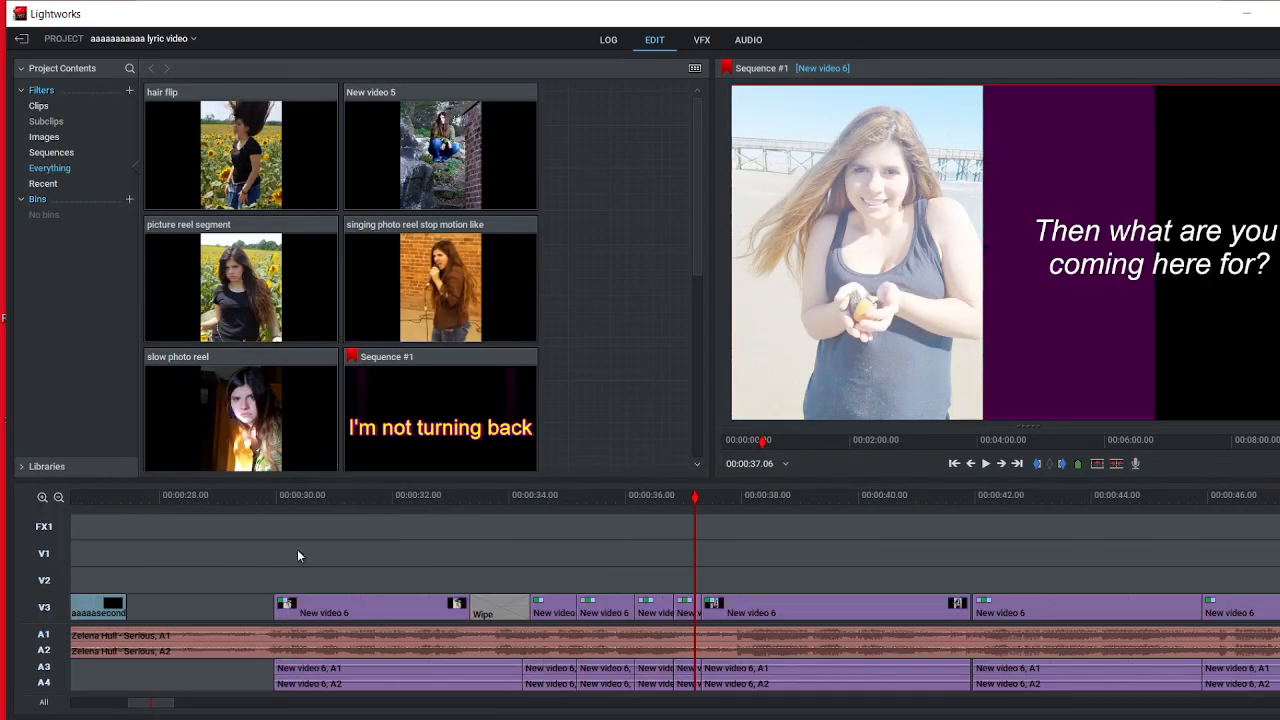
mouse_move(699, 506)
mouse_down()
mouse_move(546, 507)
mouse_move(685, 504)
mouse_up()
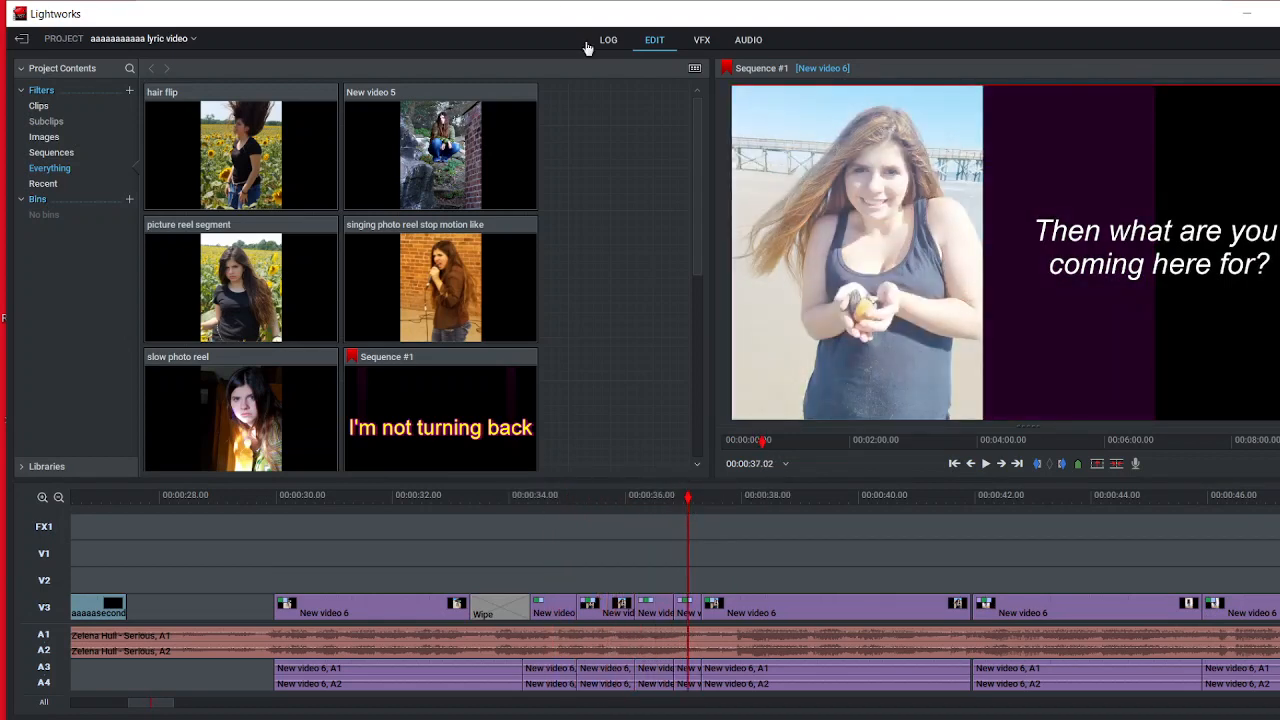
click(702, 40)
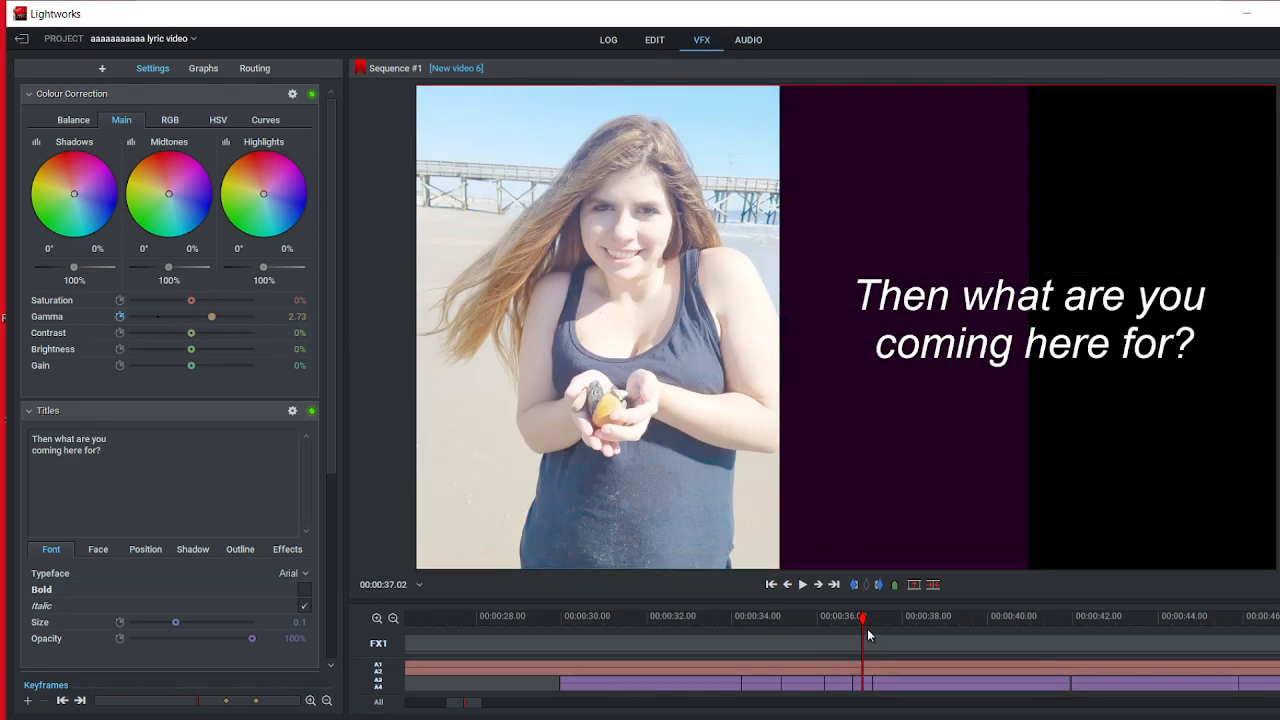
Step: Scrub through the "Call me and apologize" crawl to 00:00:39.01 and examine its clip's Crawl and 3D DVE settings
drag(866, 625, 920, 622)
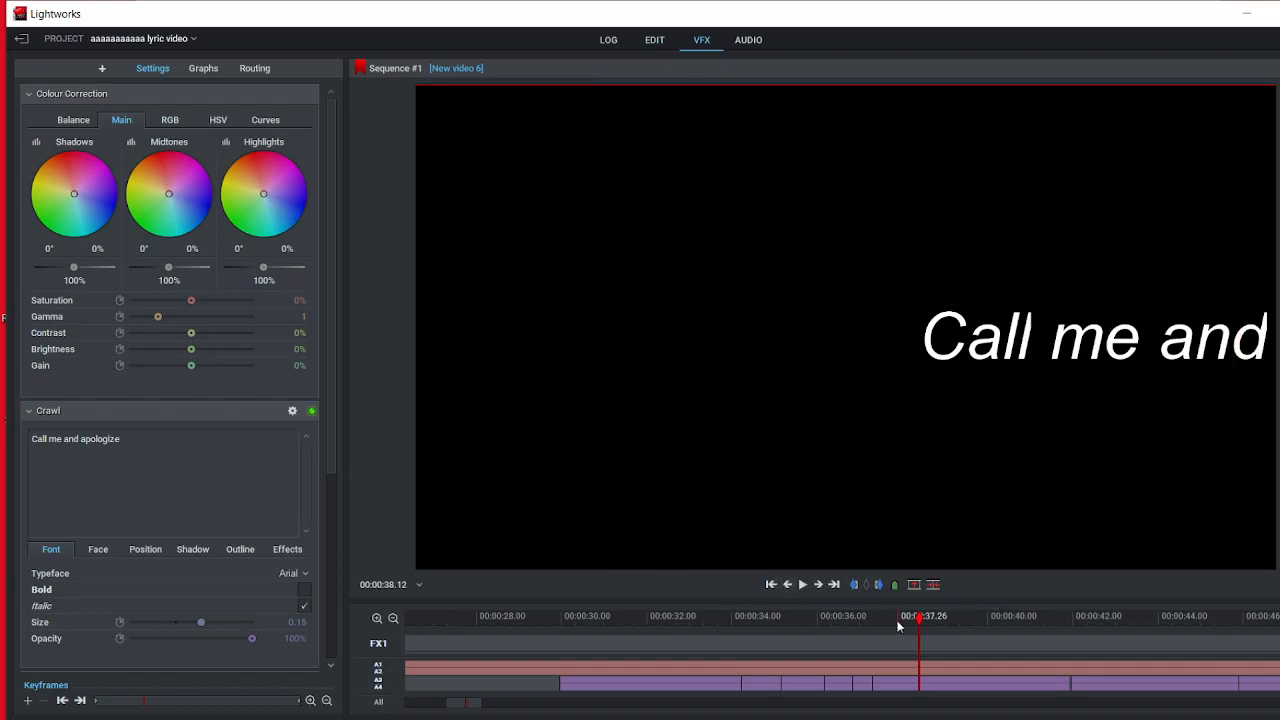
drag(920, 625, 947, 622)
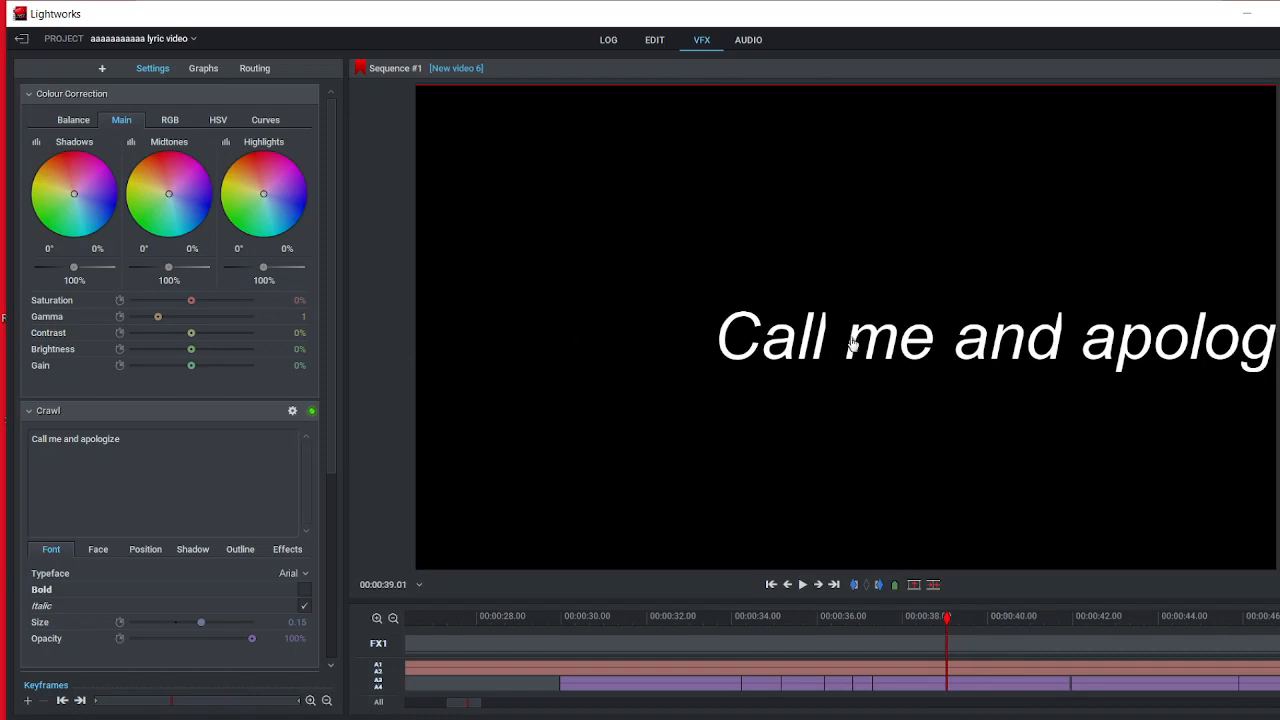
click(657, 43)
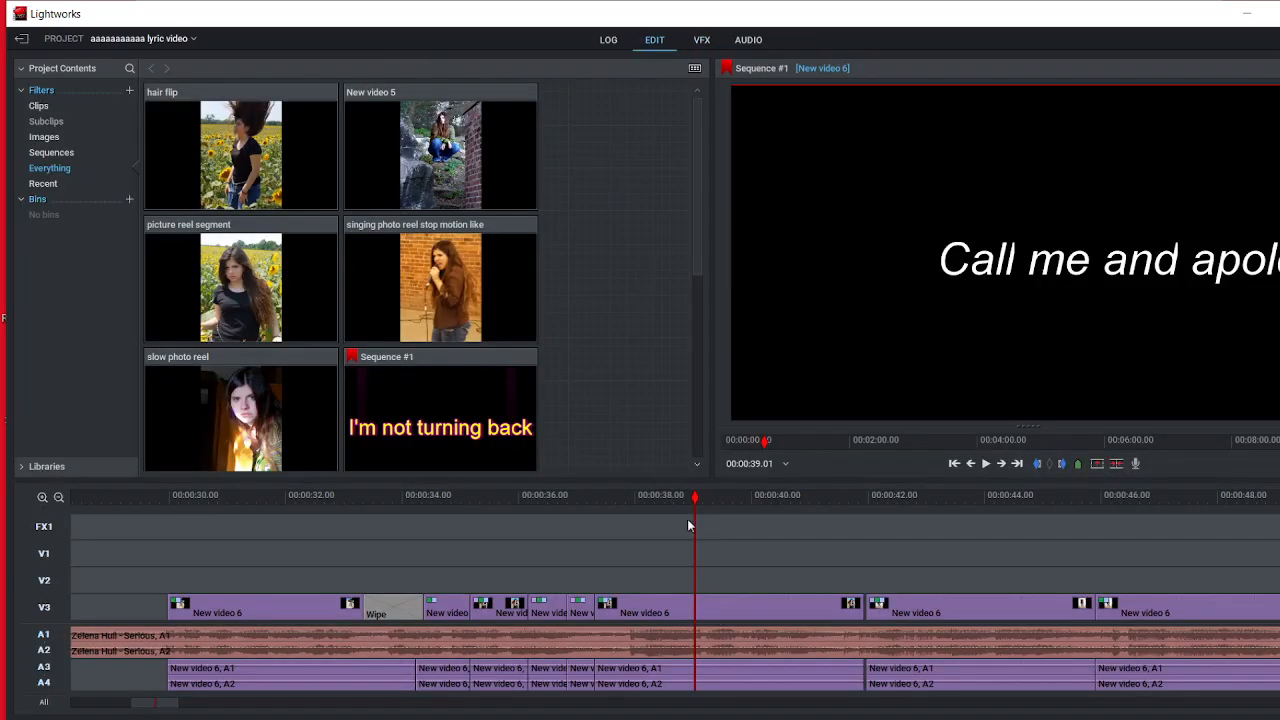
click(636, 608)
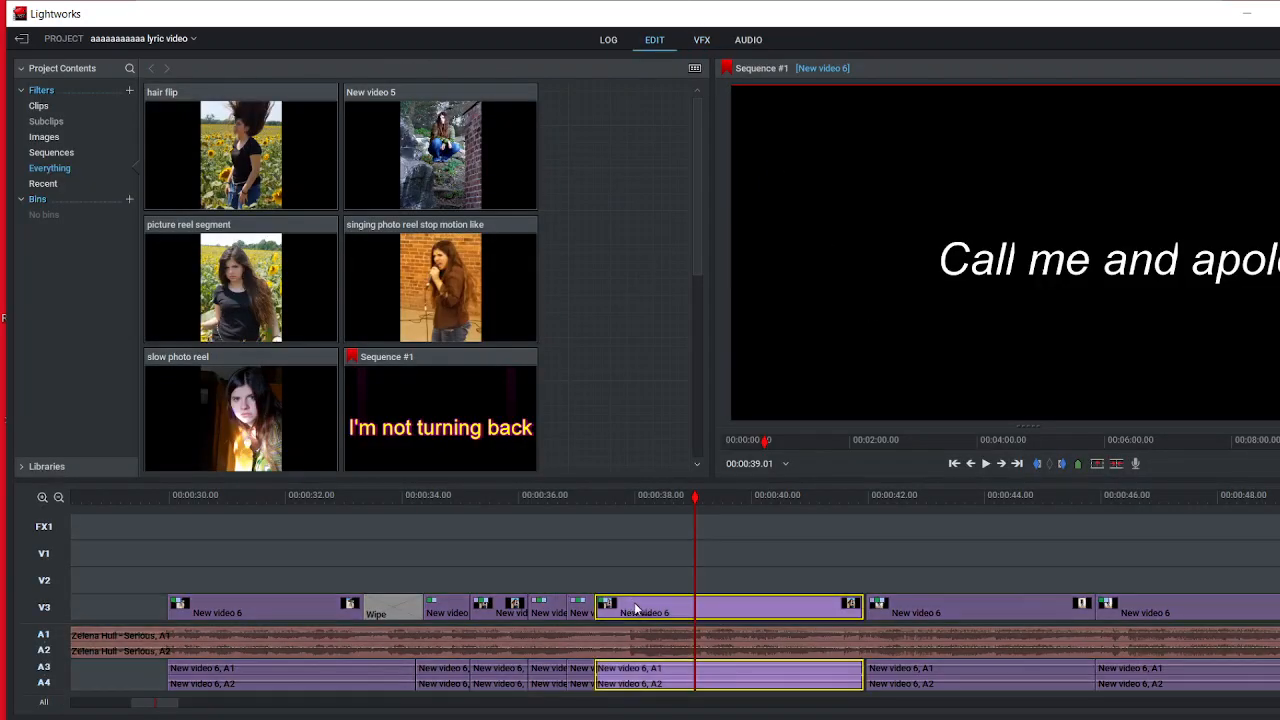
click(702, 40)
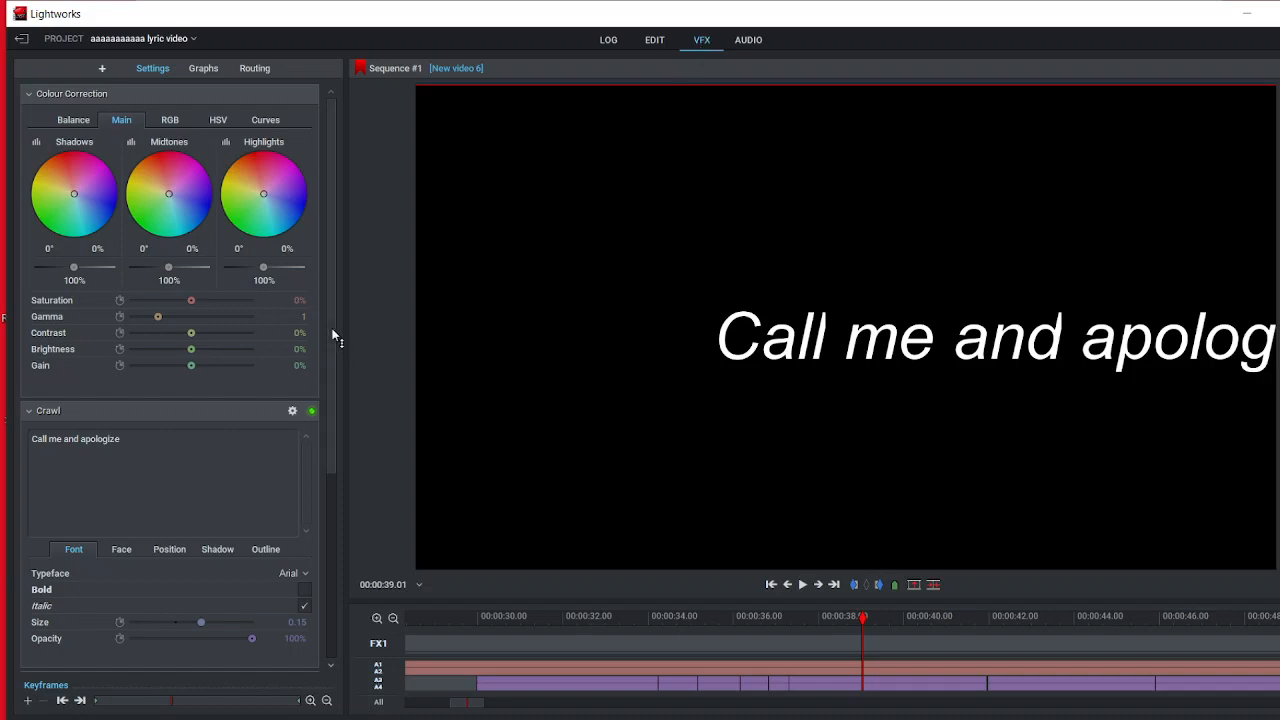
drag(332, 332, 354, 518)
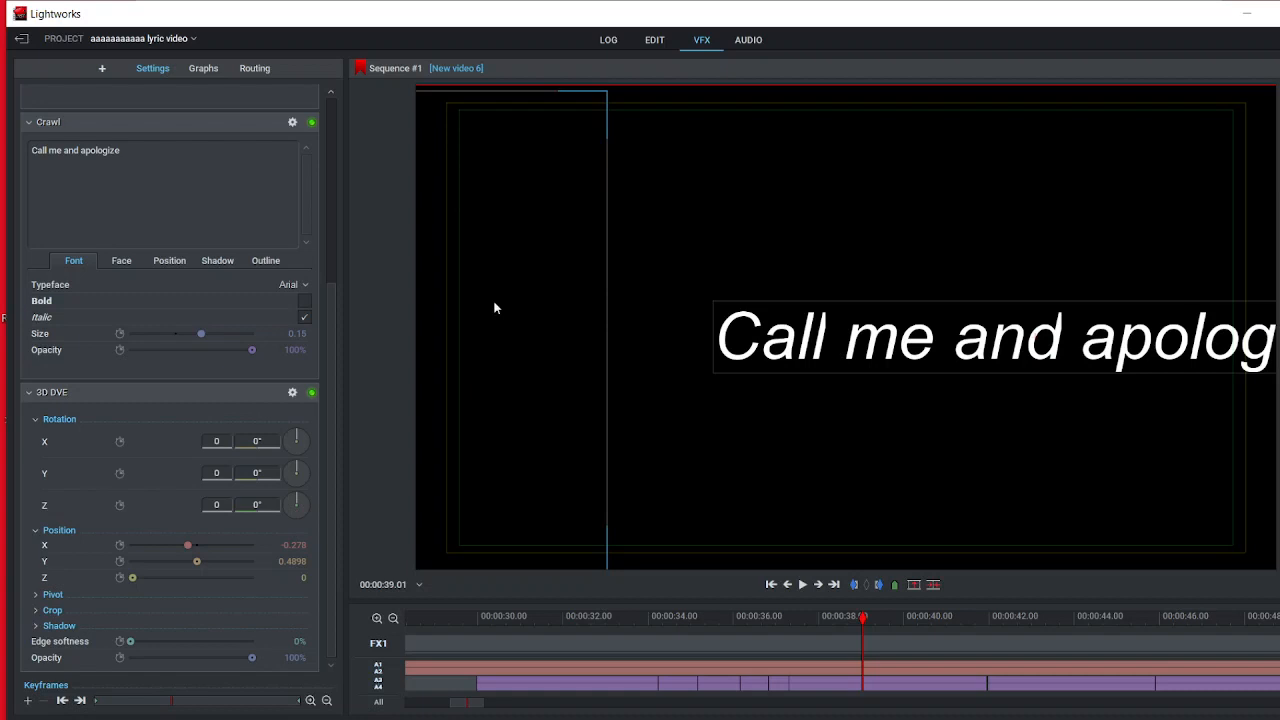
Step: Preview the picture reel segment clip from the project contents and close its viewer
click(652, 44)
click(227, 290)
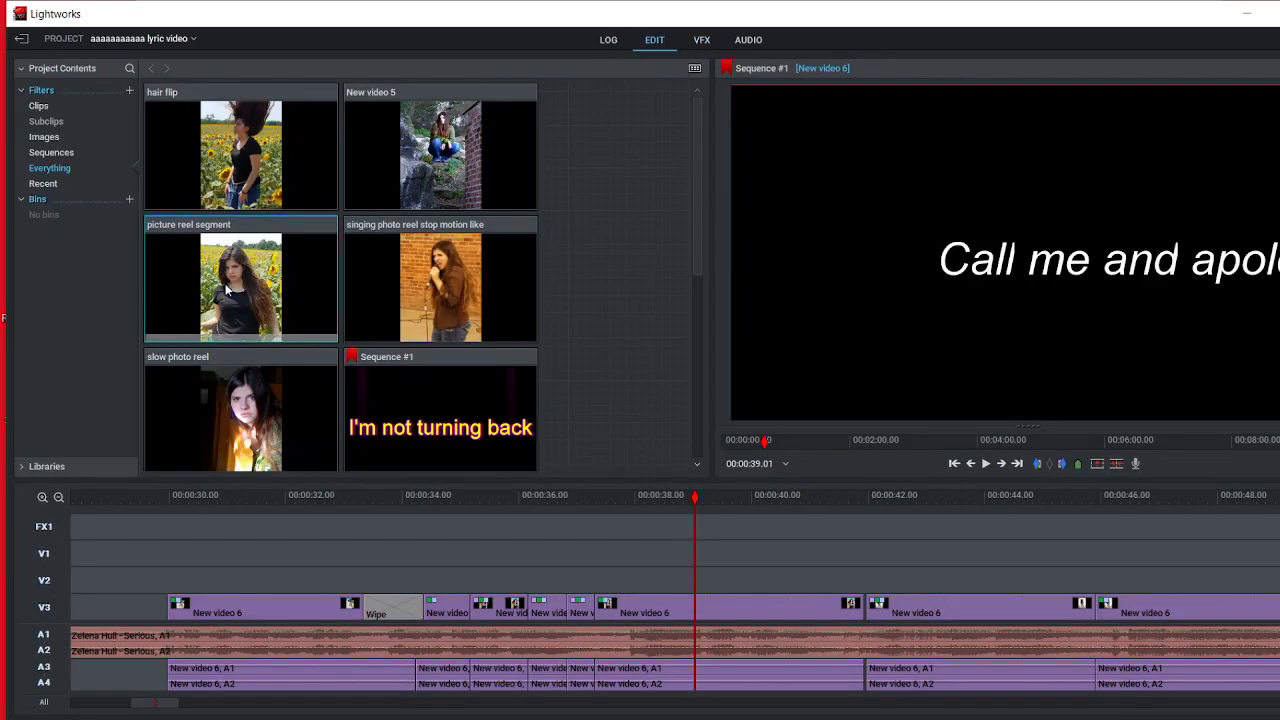
double_click(247, 270)
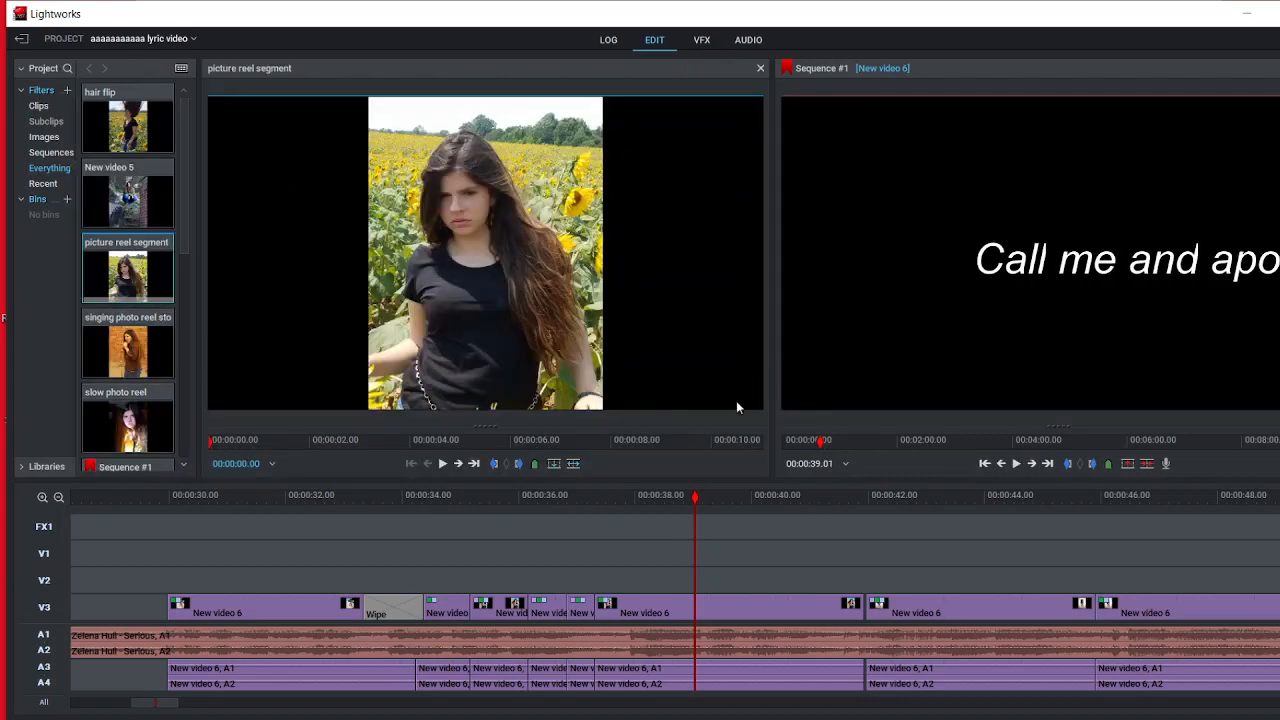
click(443, 464)
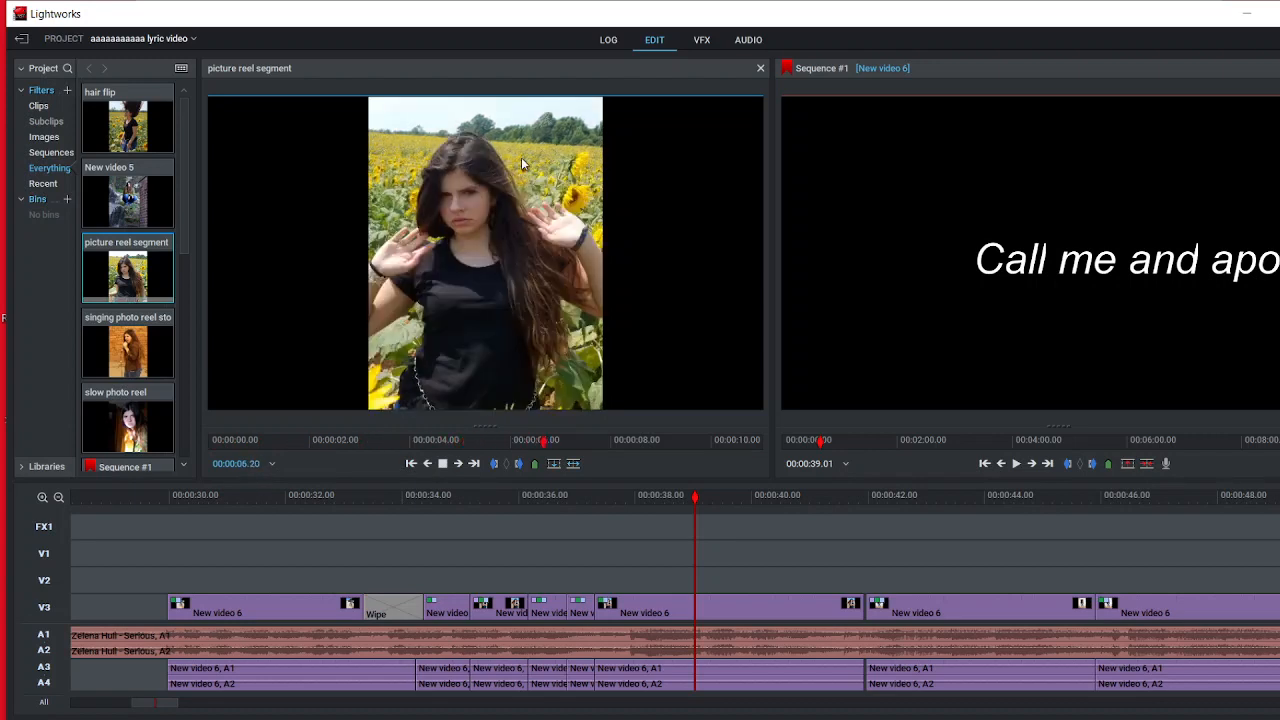
click(761, 70)
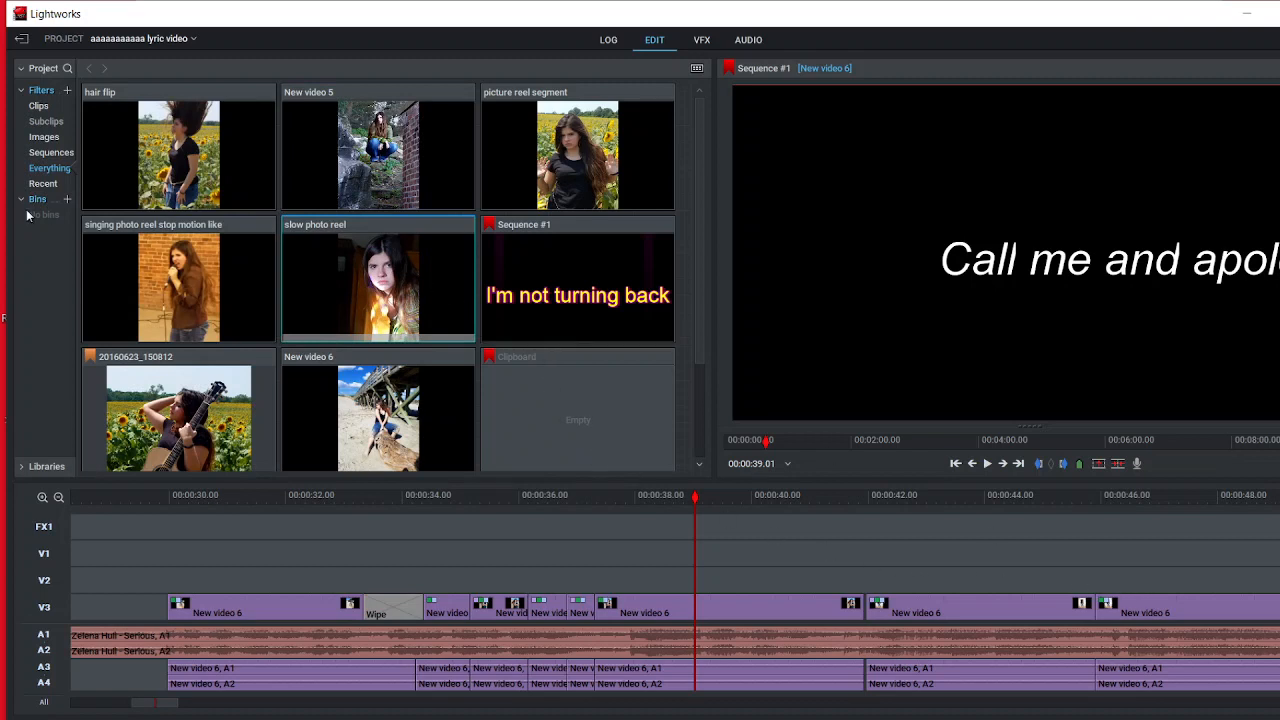
Step: Preview the singing photo reel stop motion like clip and close its viewer
double_click(133, 282)
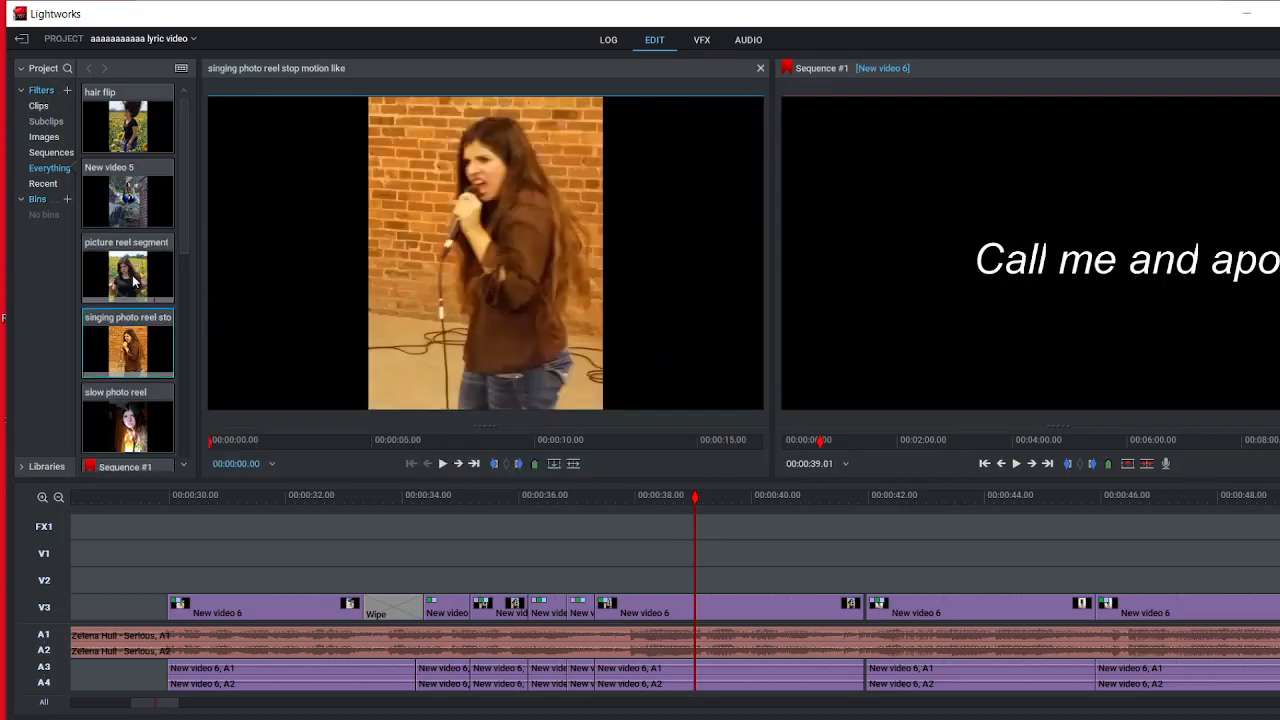
click(443, 463)
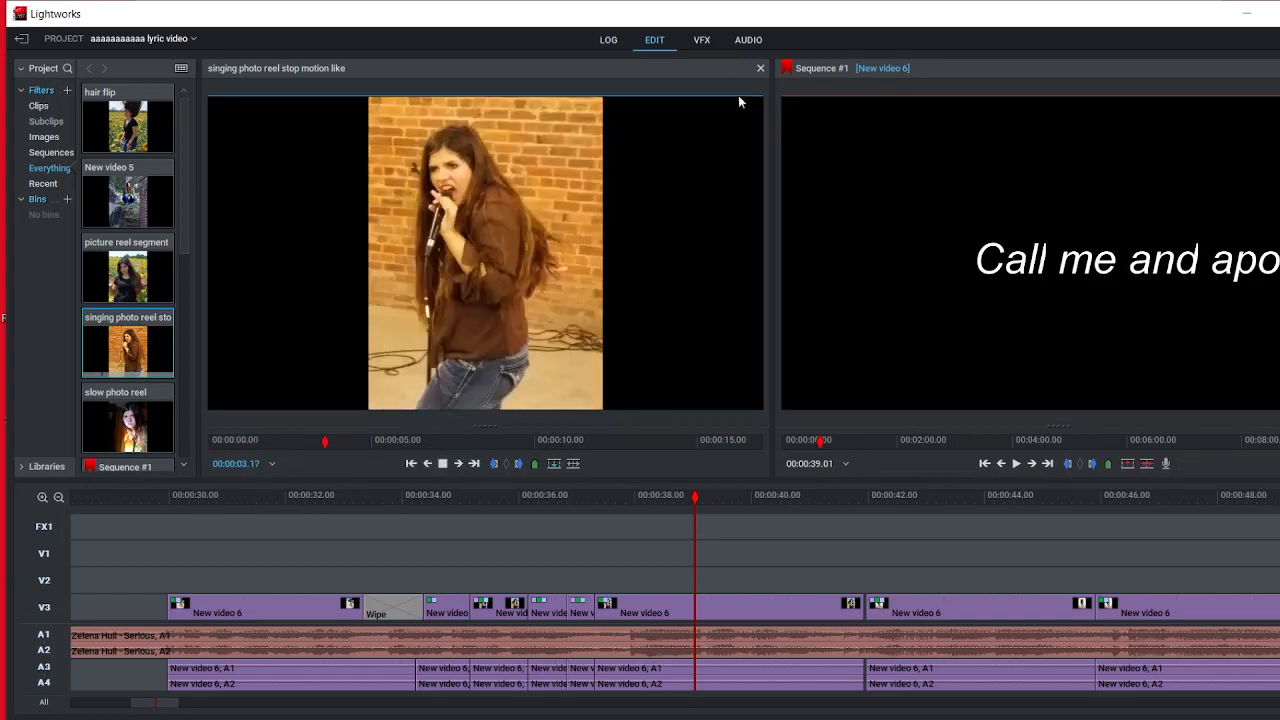
click(759, 70)
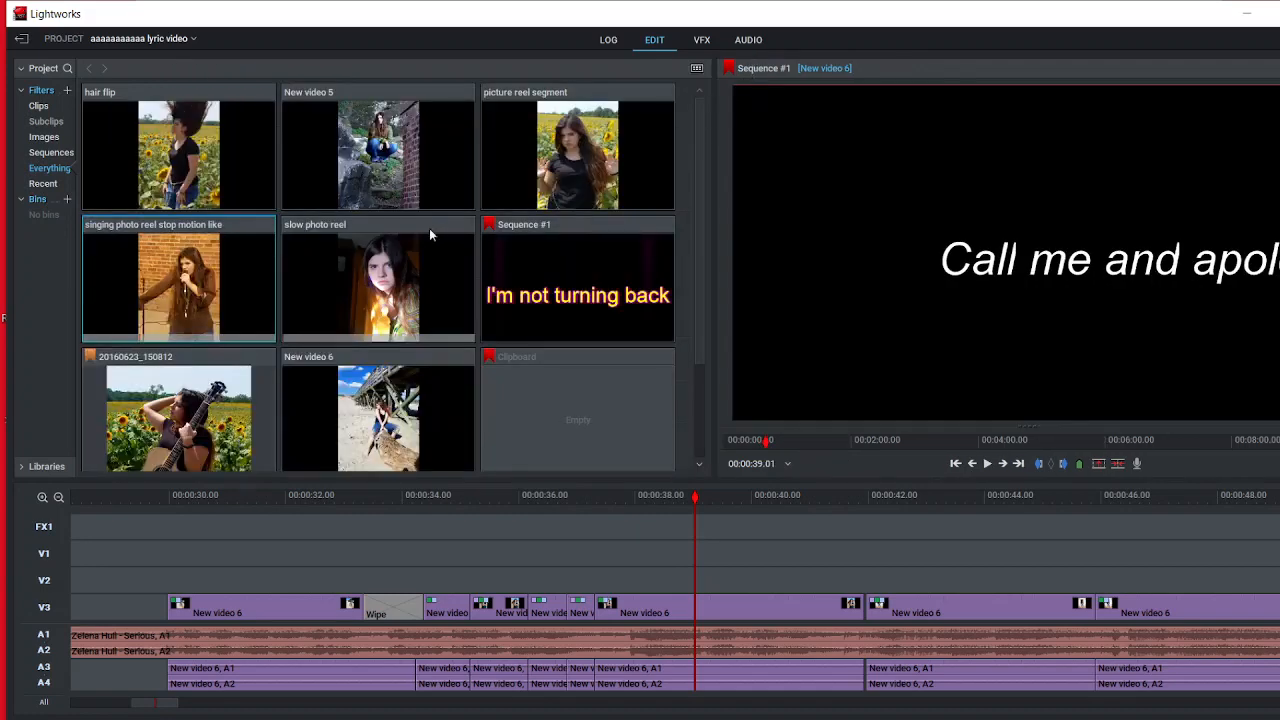
Step: Preview the New video 5 clip and close its viewer
double_click(398, 167)
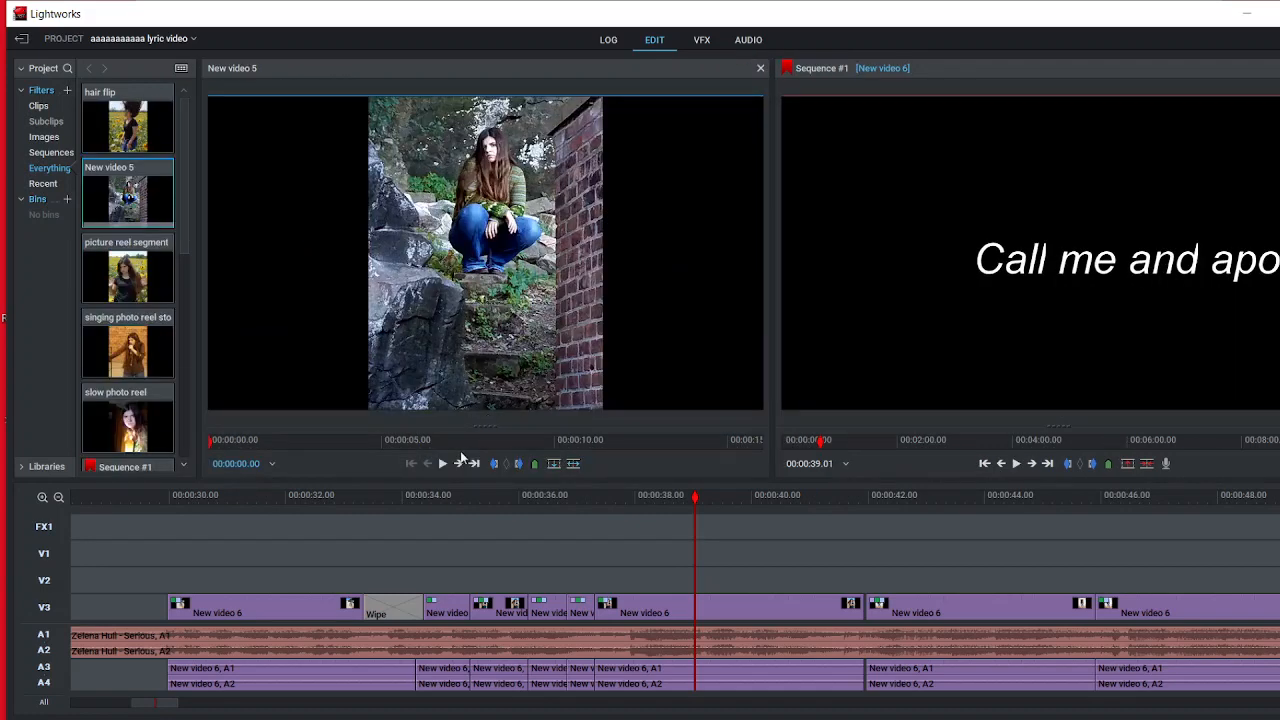
click(442, 463)
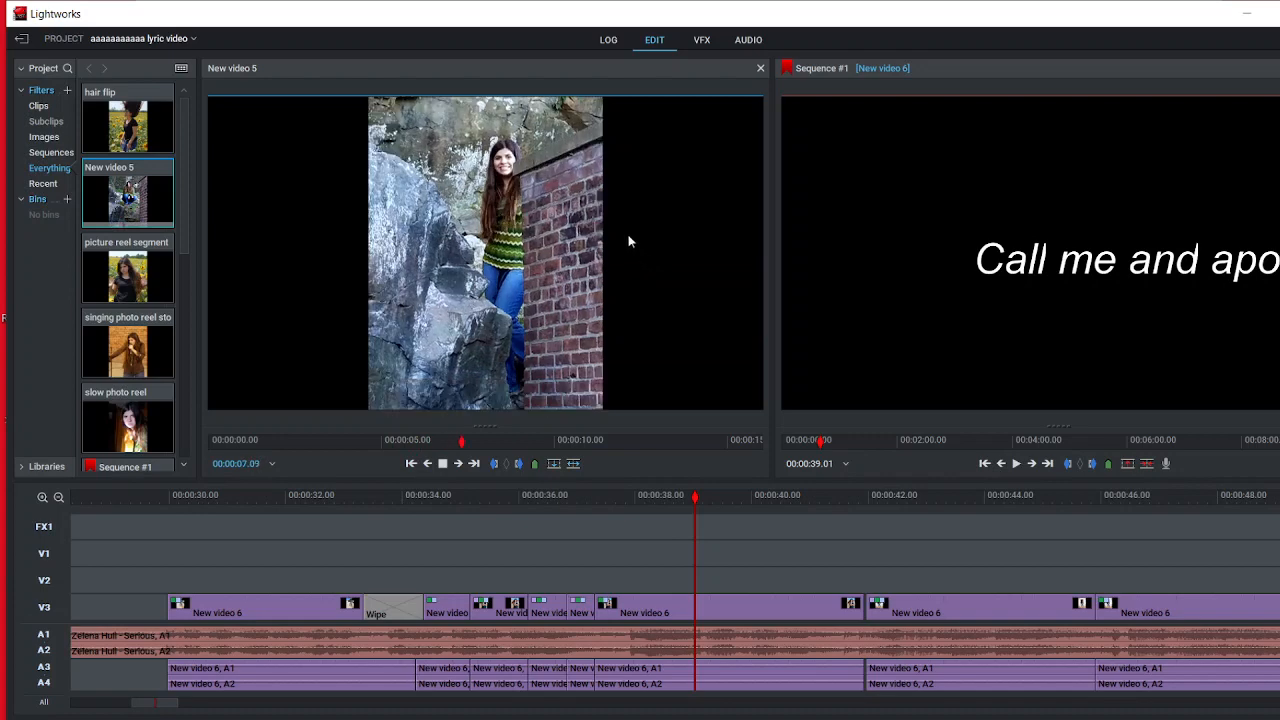
click(760, 70)
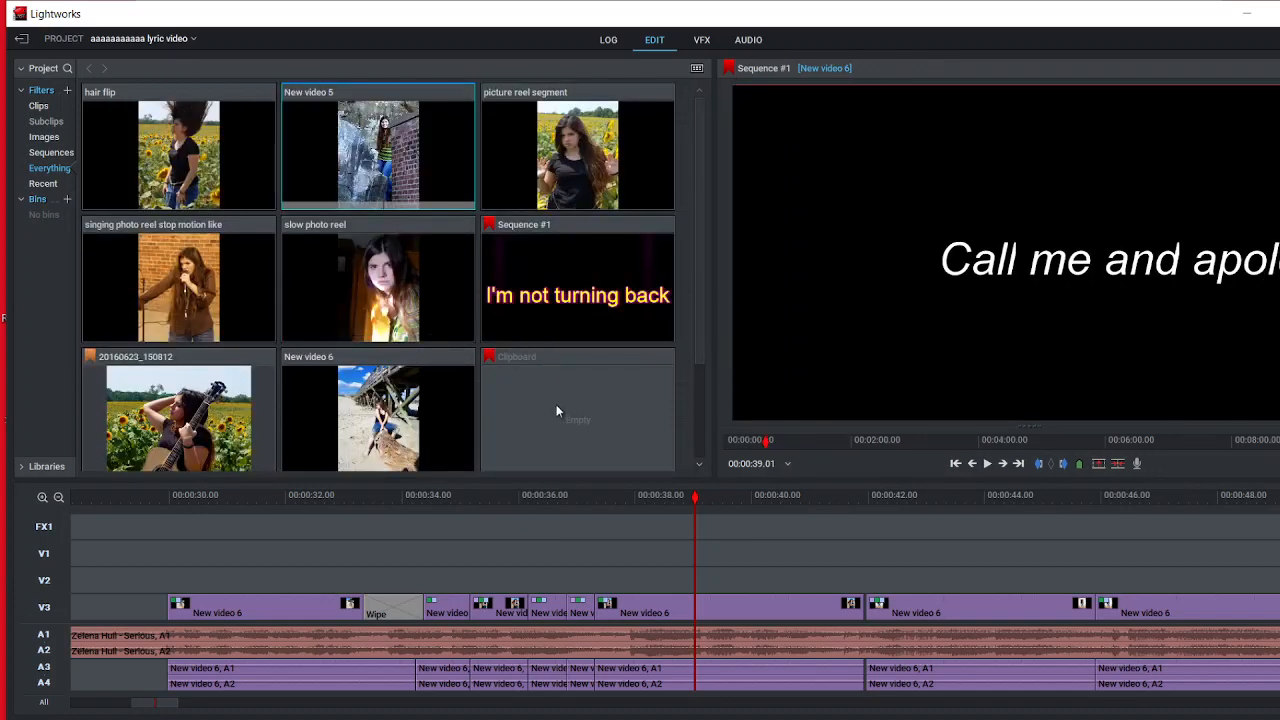
Step: Open the Windows search
click(260, 718)
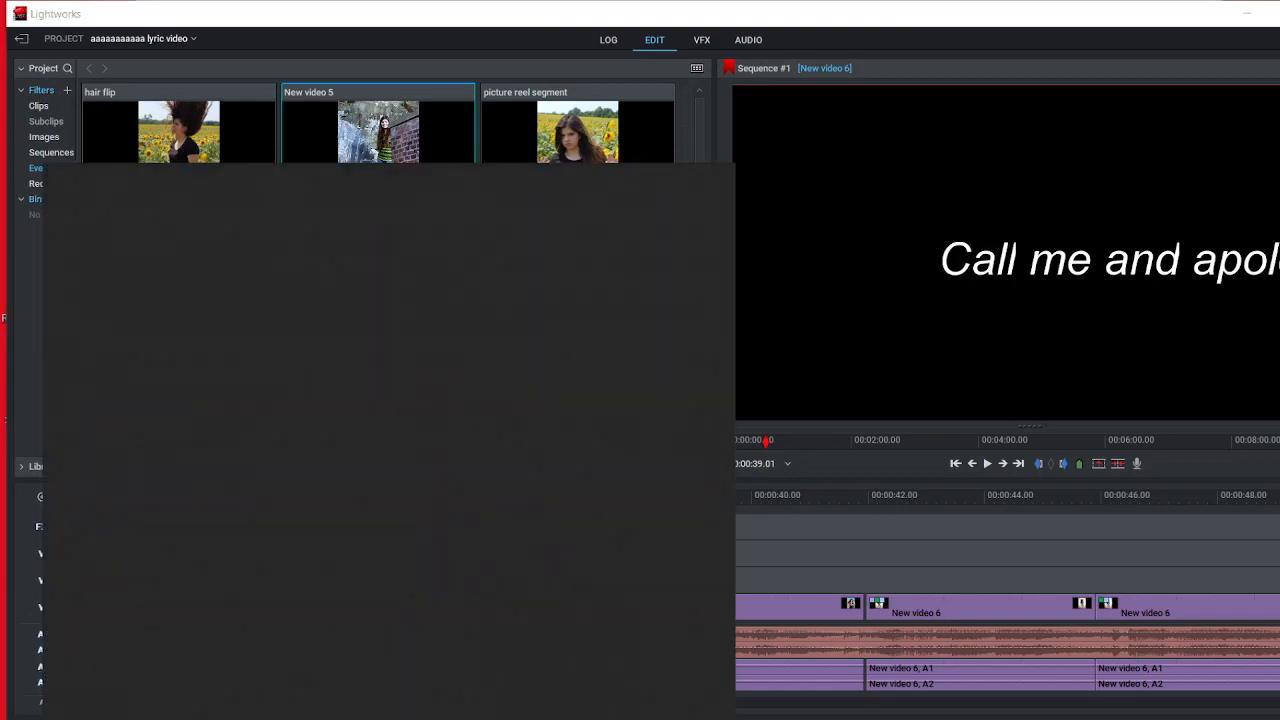
text(ein)
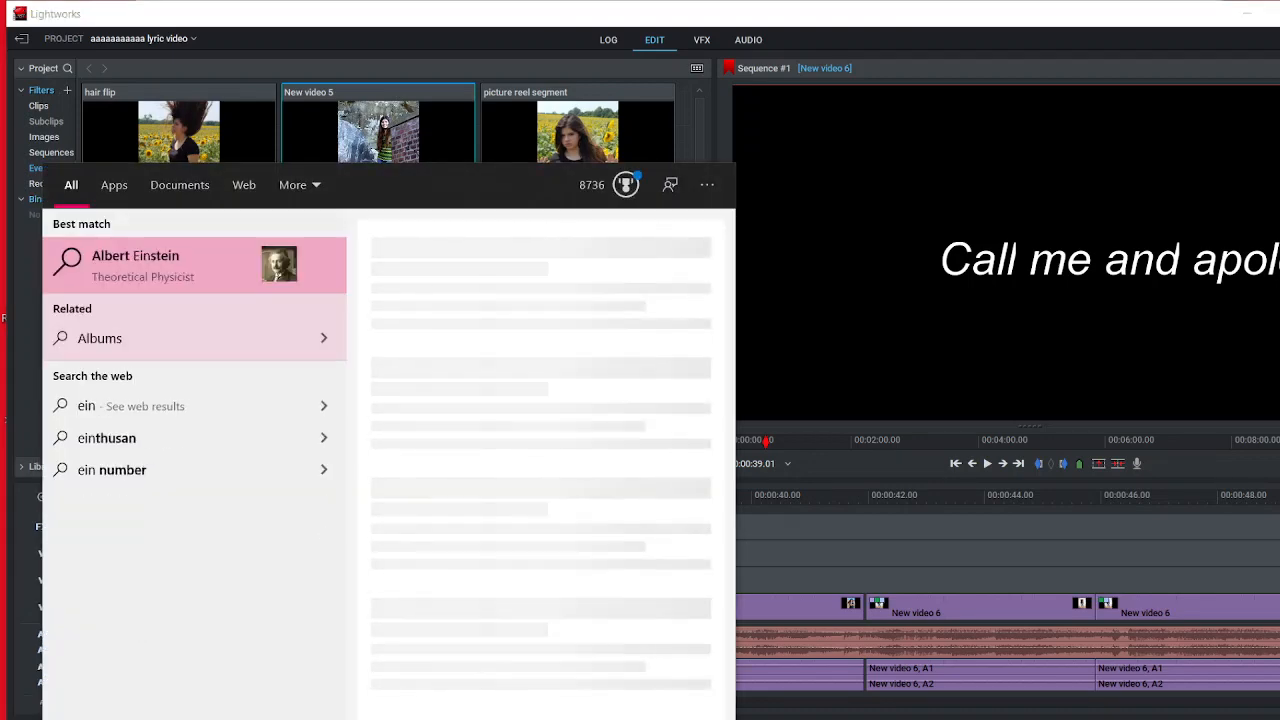
key(BackSpace)
key(BackSpace)
key(BackSpace)
text(wind)
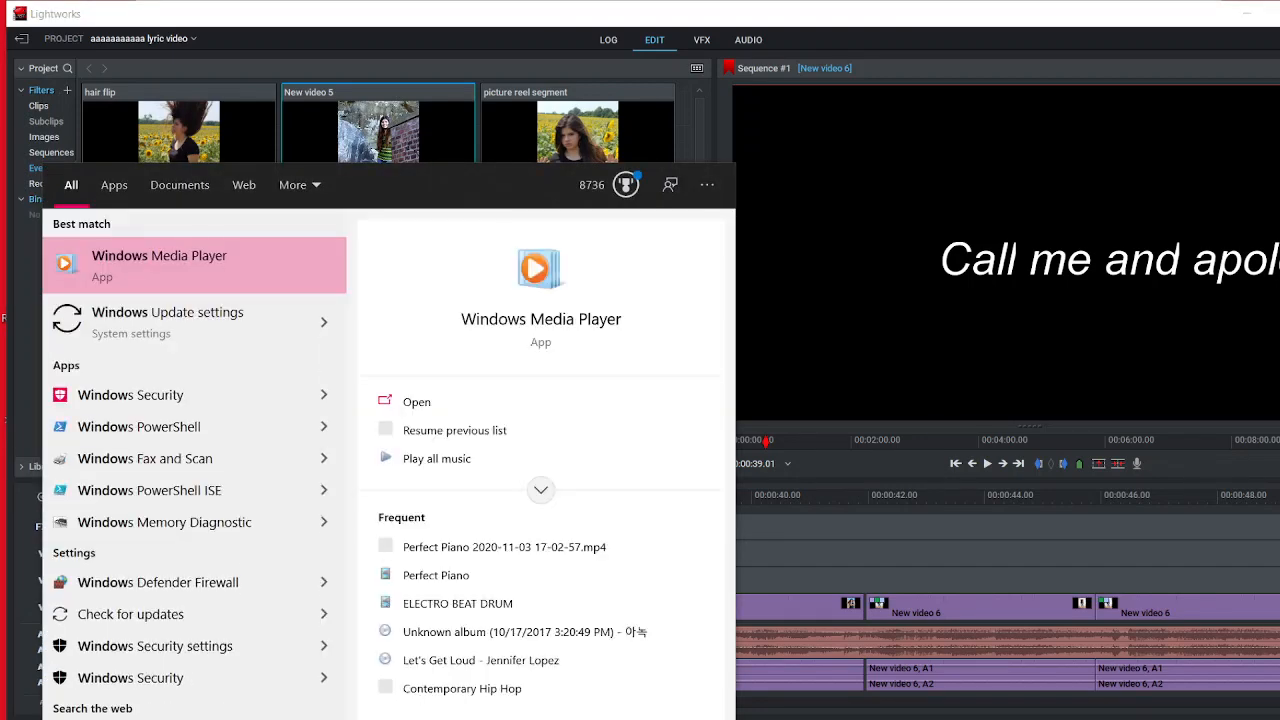
key(BackSpace)
key(BackSpace)
key(BackSpace)
key(BackSpace)
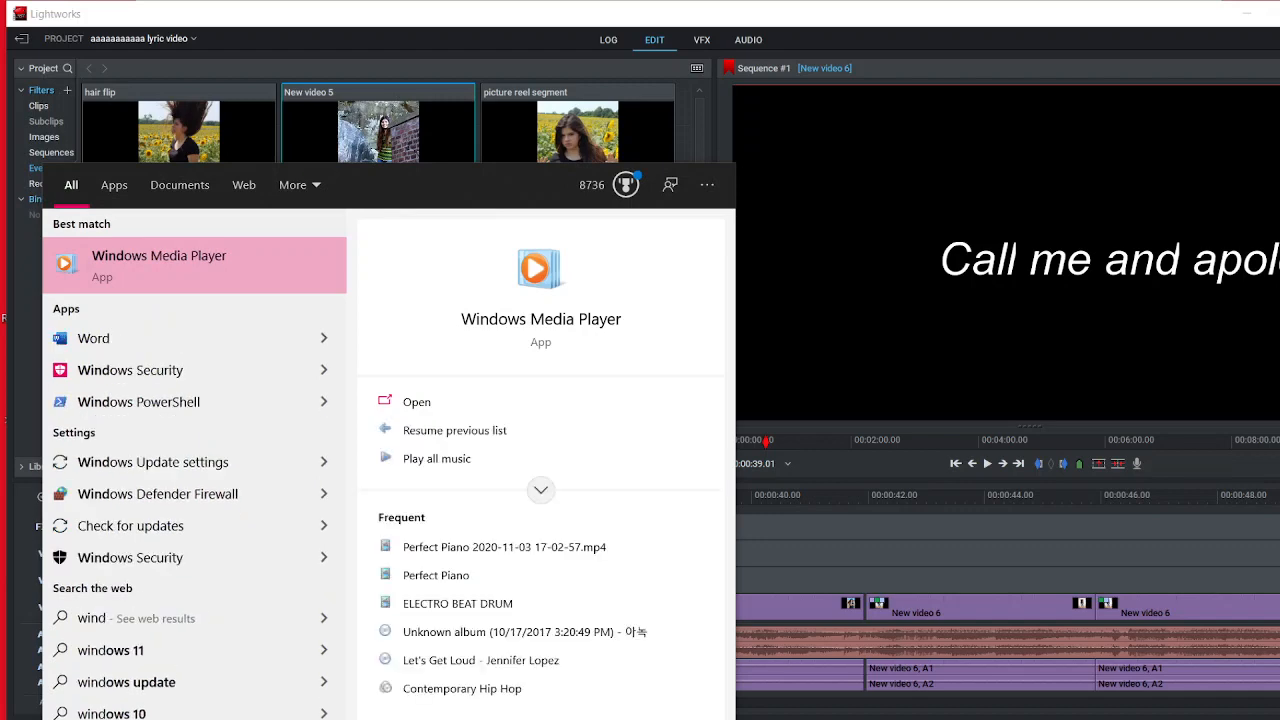
Step: Search Windows for "photo edit", close the search and return to the Lightworks project
text(photot)
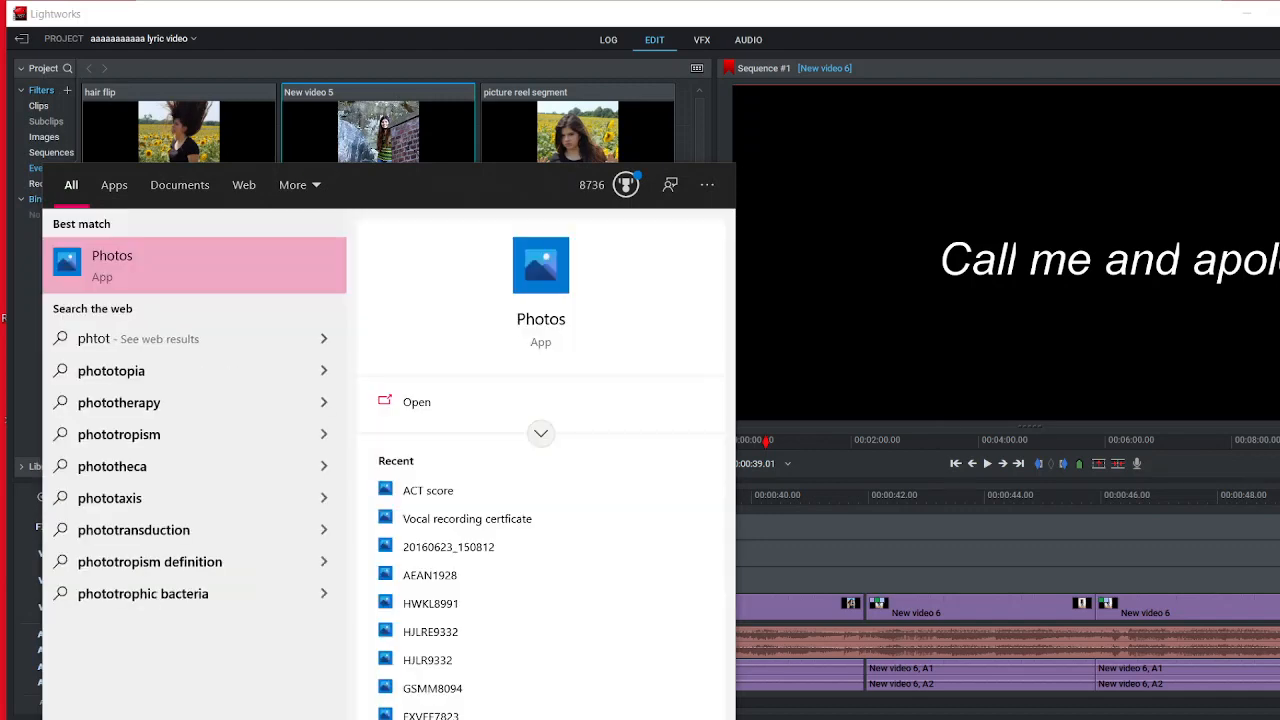
key(BackSpace)
key(BackSpace)
key(BackSpace)
text(oto)
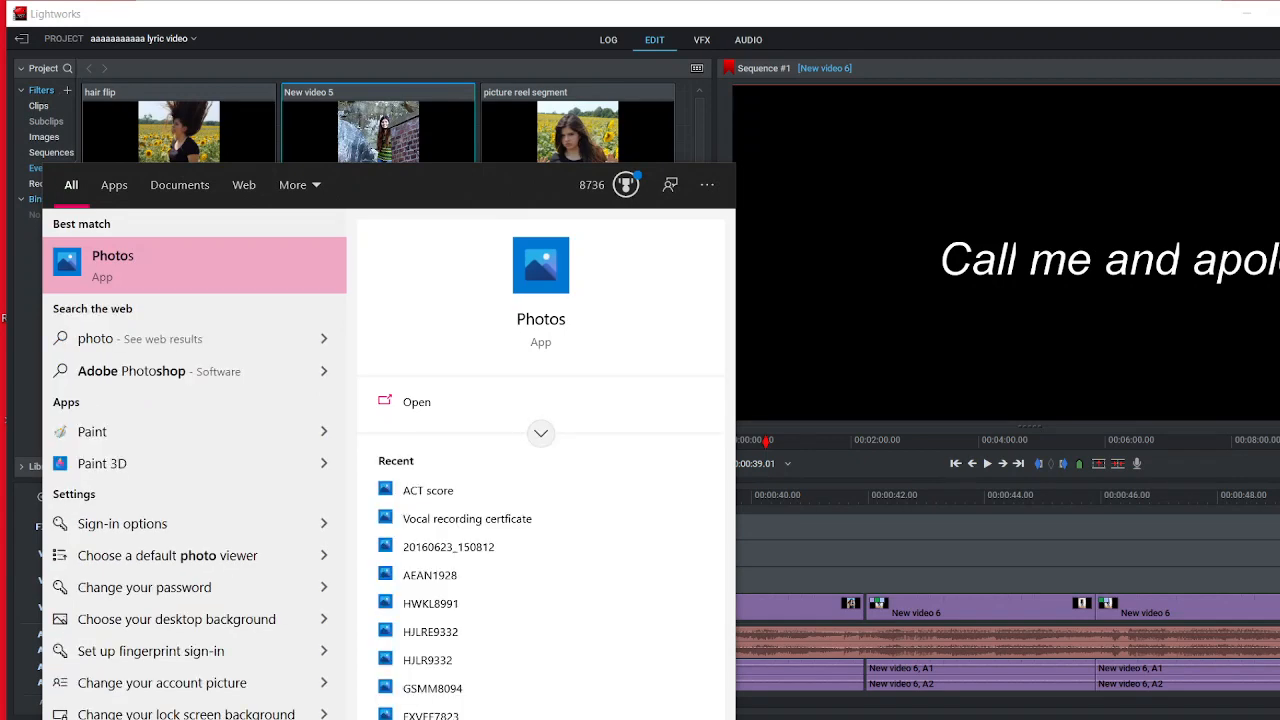
text( edit)
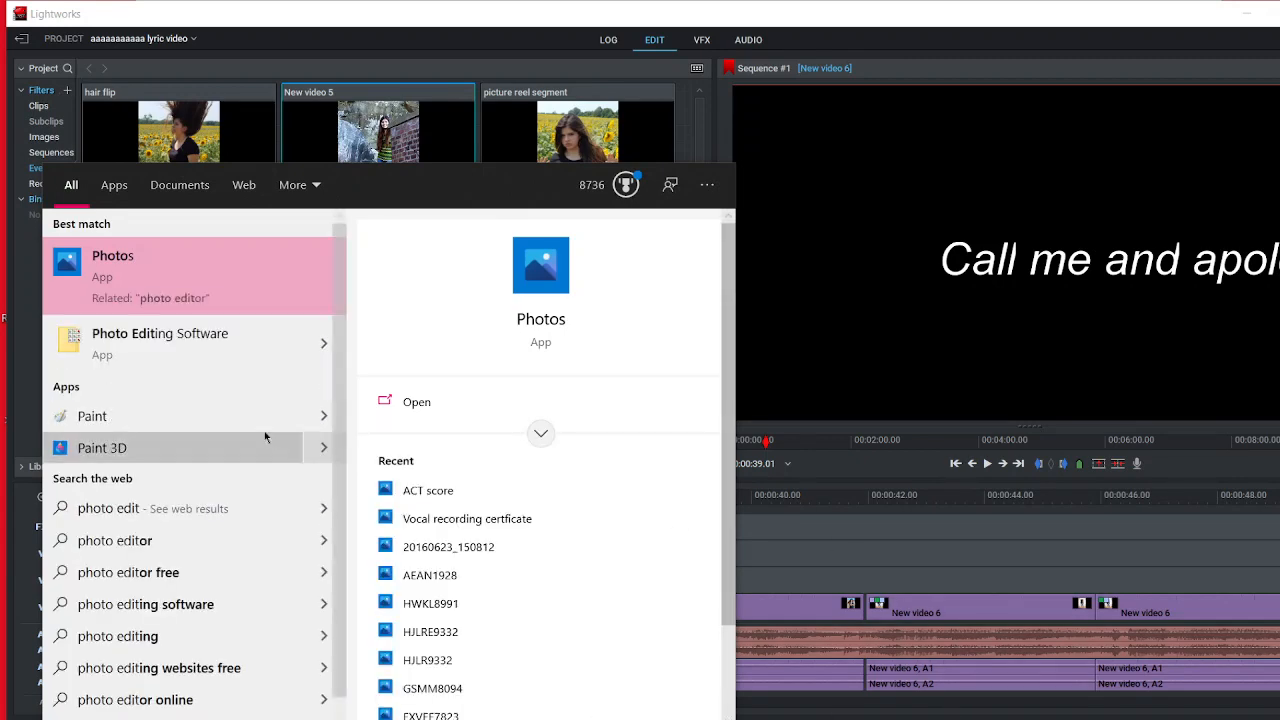
key(Escape)
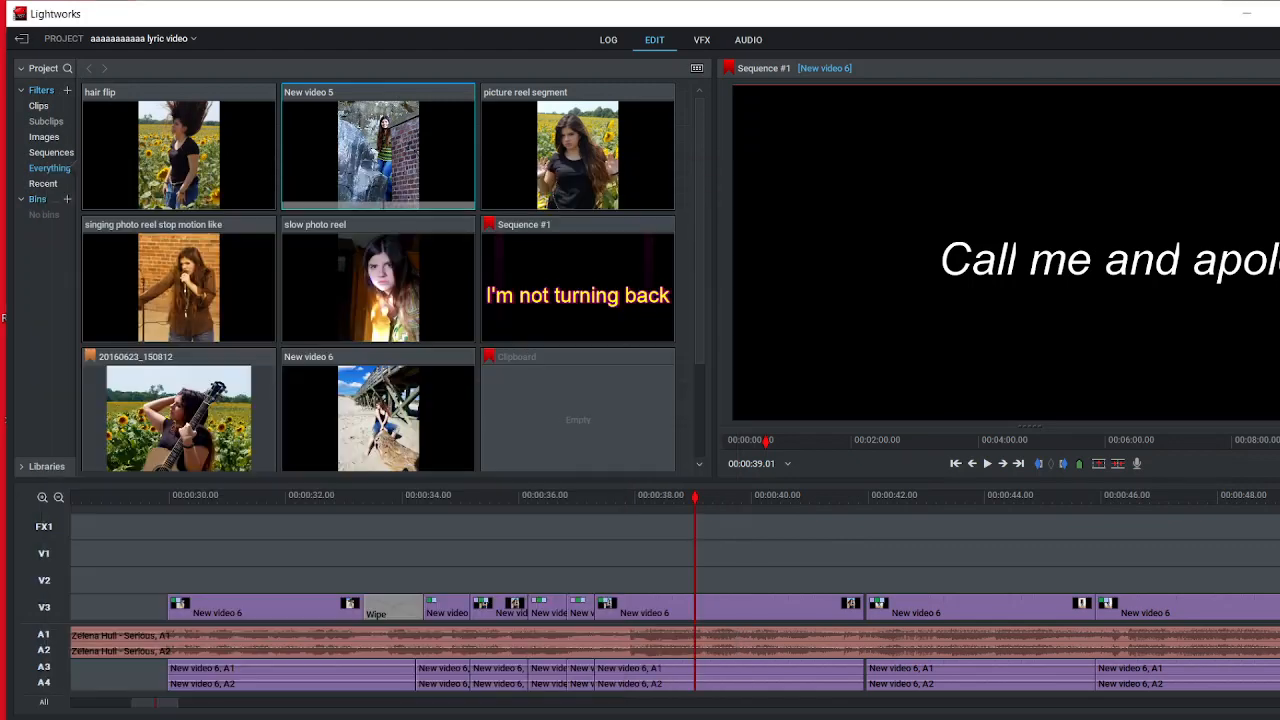
key(alt+Tab)
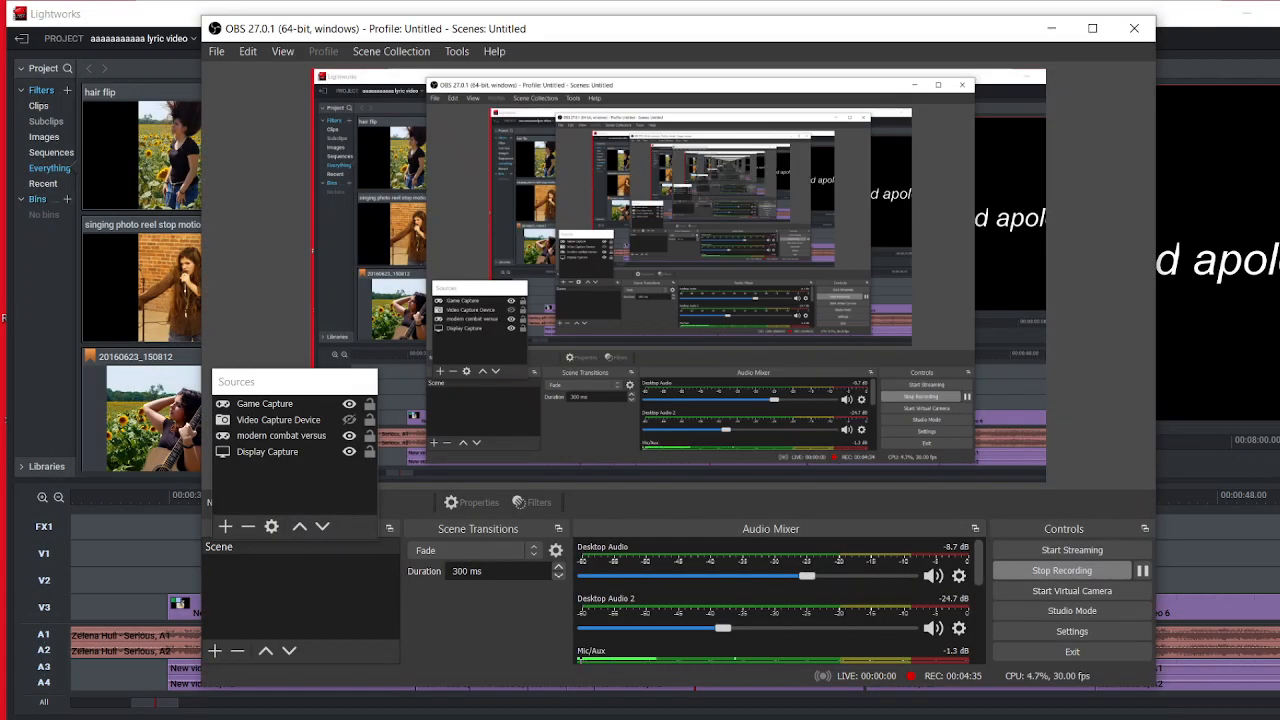
click(1195, 25)
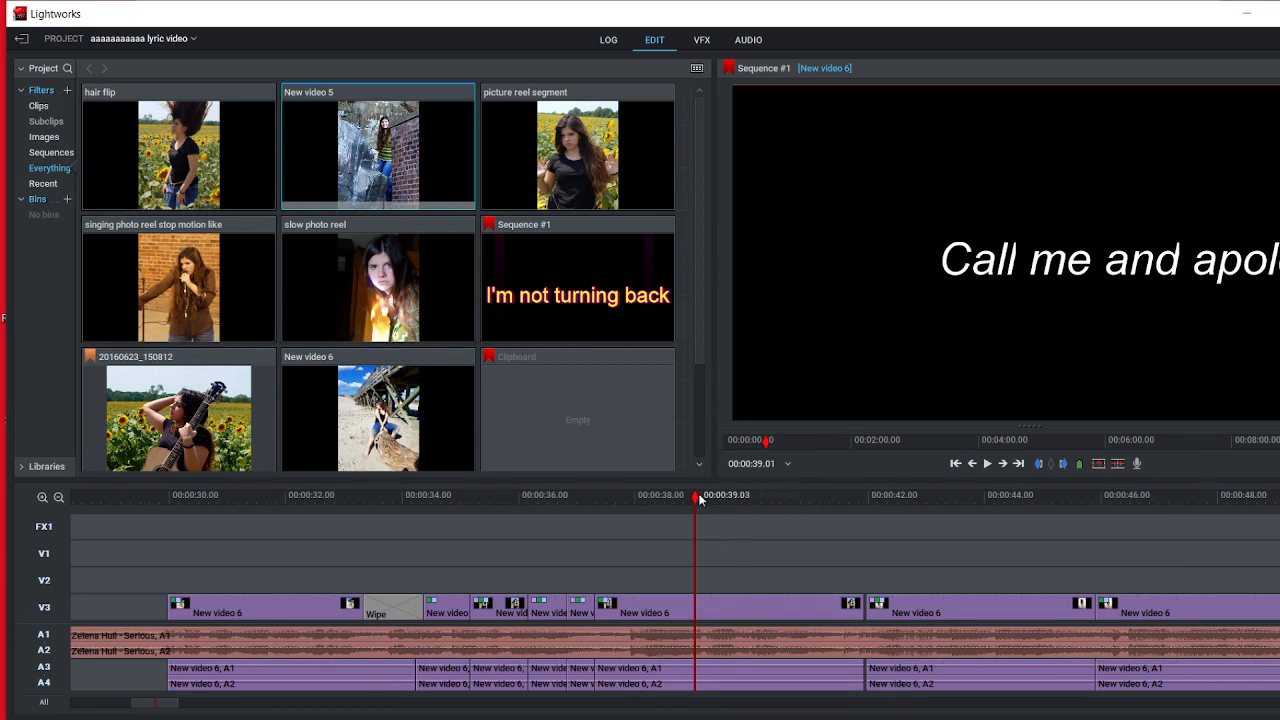
Step: Scrub to the "Why can't you realize?" title at 00:00:42.26 and preview the sequence from there in full screen
click(671, 507)
drag(671, 507, 935, 545)
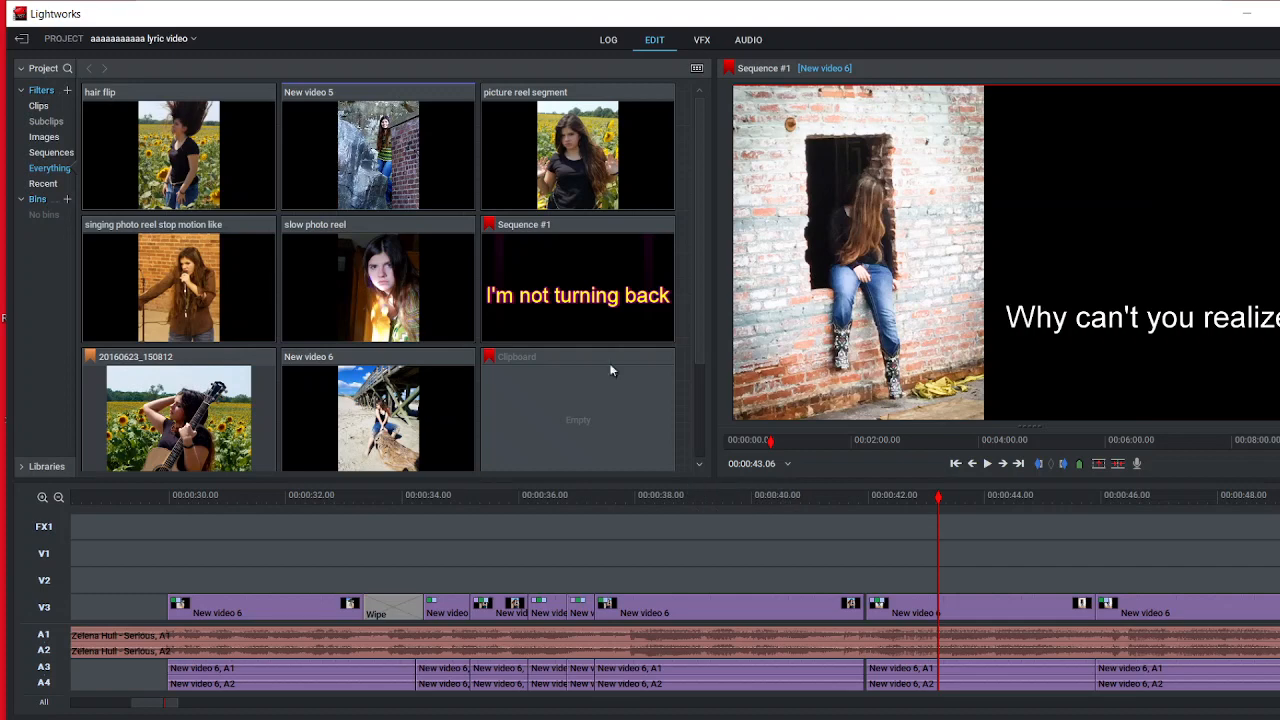
drag(948, 517, 917, 537)
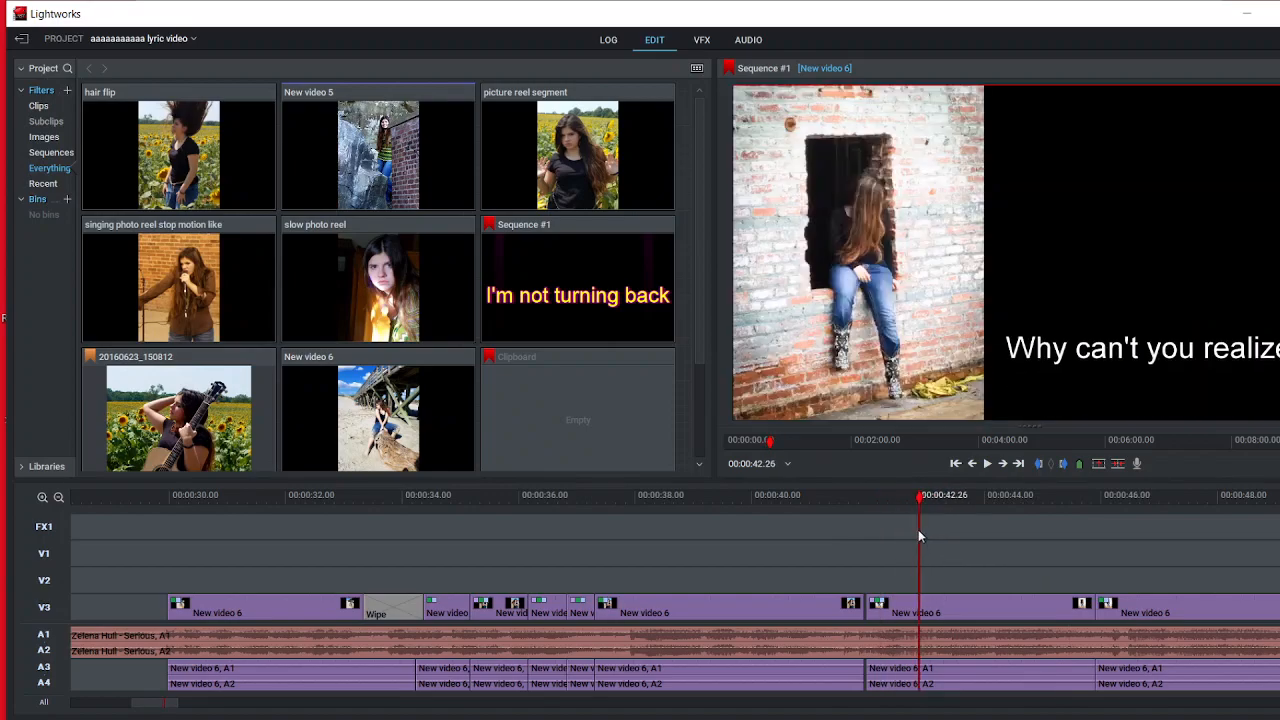
double_click(876, 256)
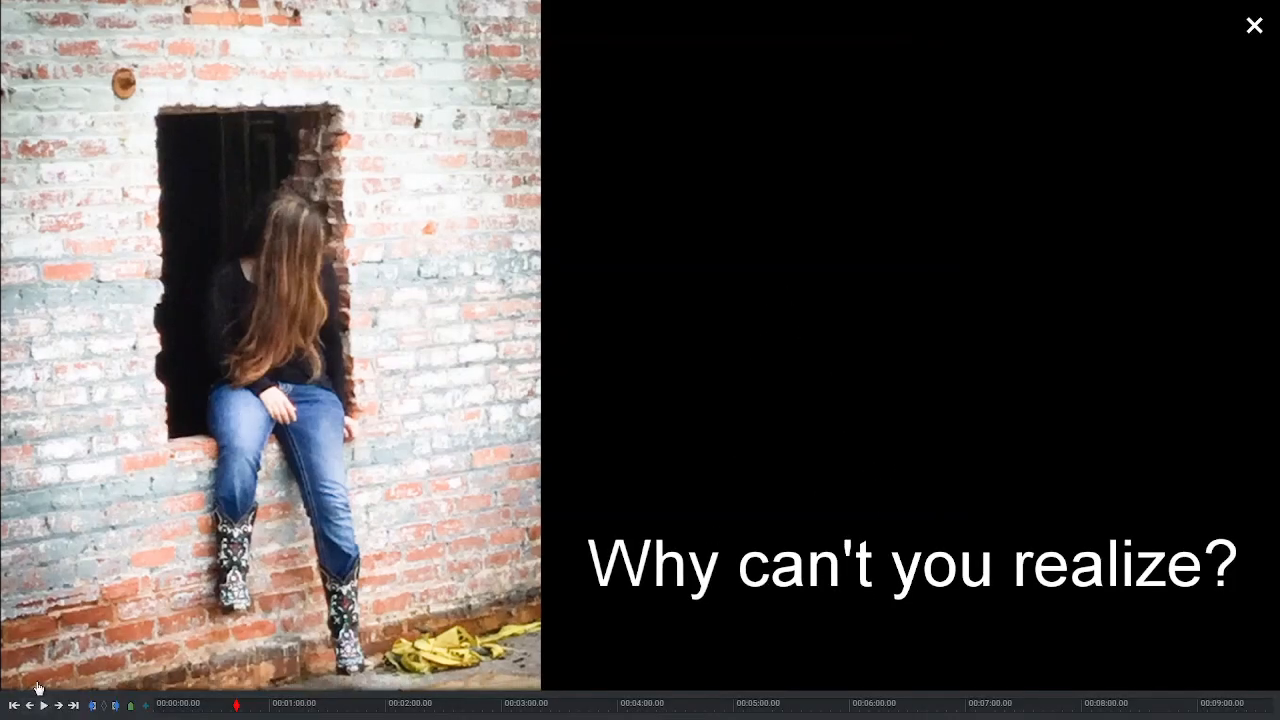
click(43, 705)
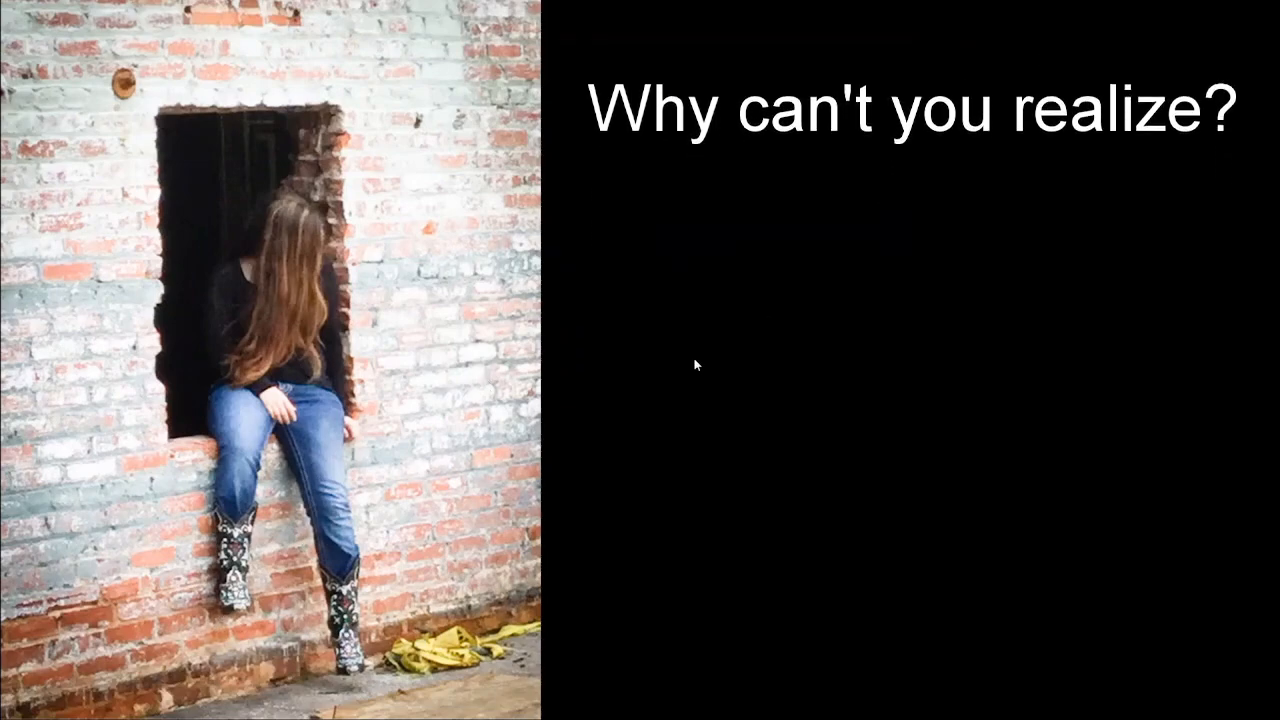
key(Escape)
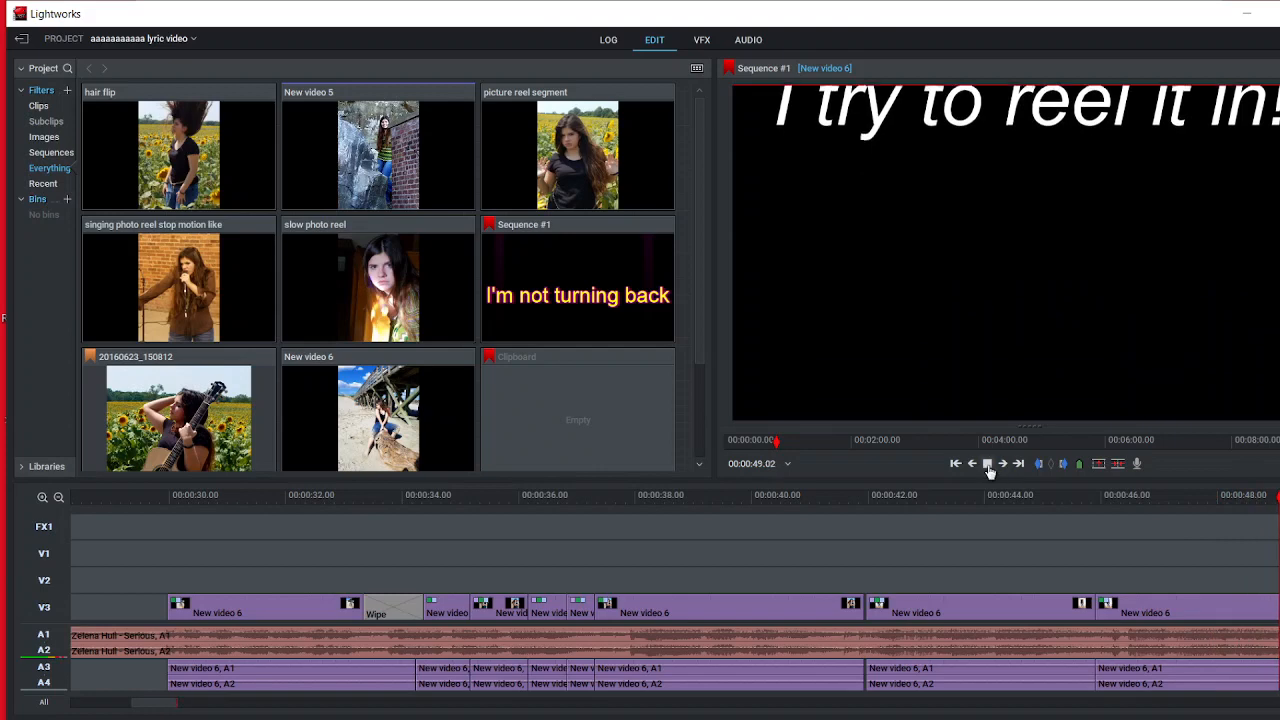
click(988, 465)
Step: Display the position settings of the Roll effect on the "I try to reel it in!" title in the effects workspace
drag(1279, 512, 1106, 517)
click(702, 40)
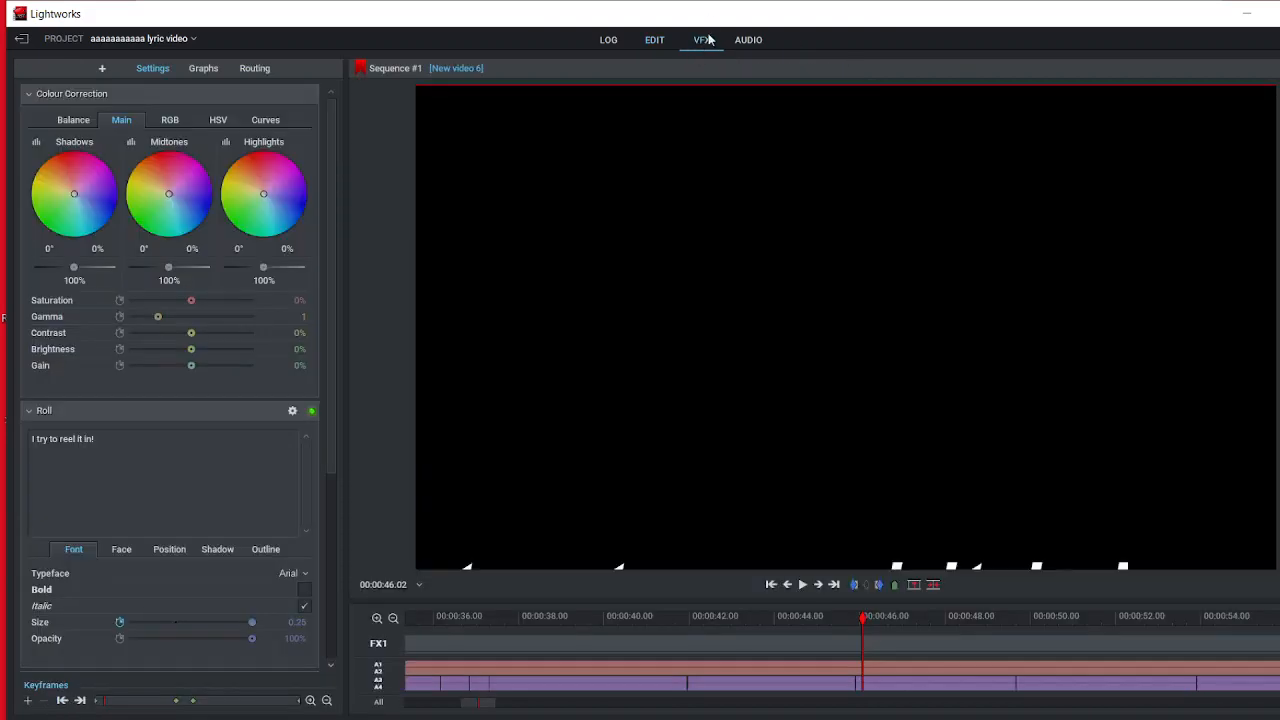
drag(330, 403, 263, 451)
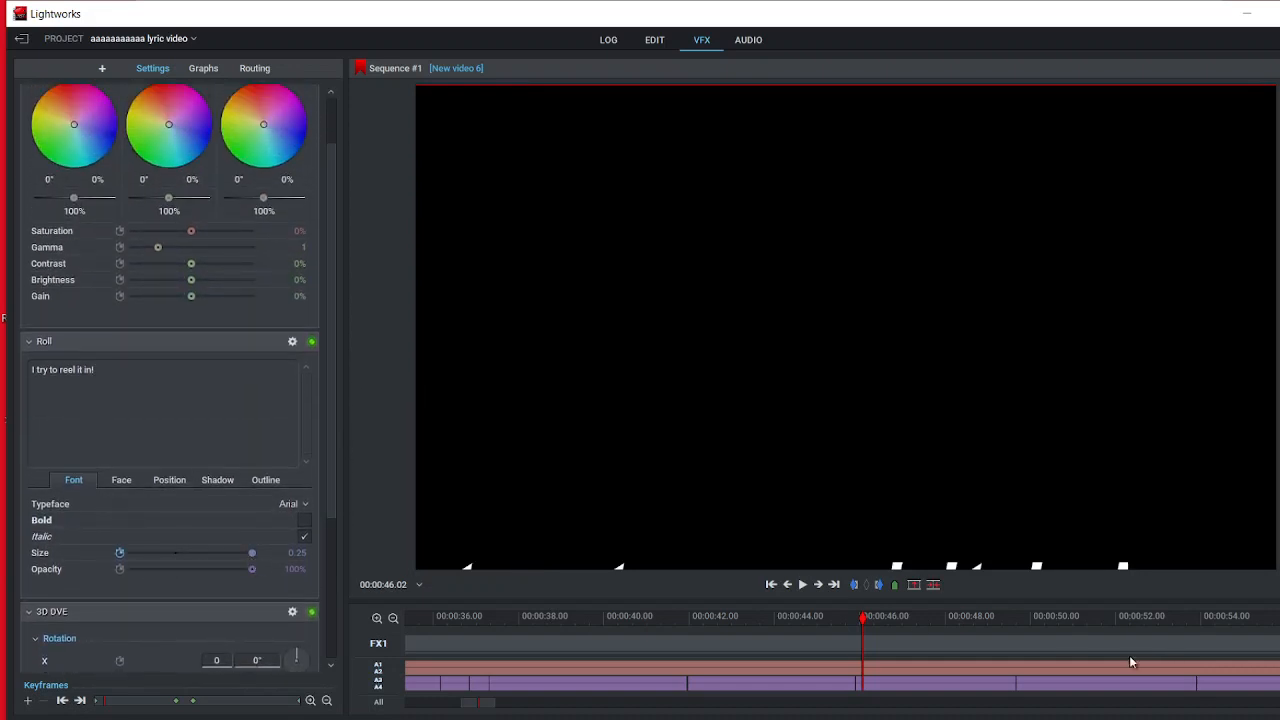
mouse_move(861, 620)
mouse_down()
mouse_move(974, 621)
mouse_move(884, 621)
mouse_up()
click(168, 481)
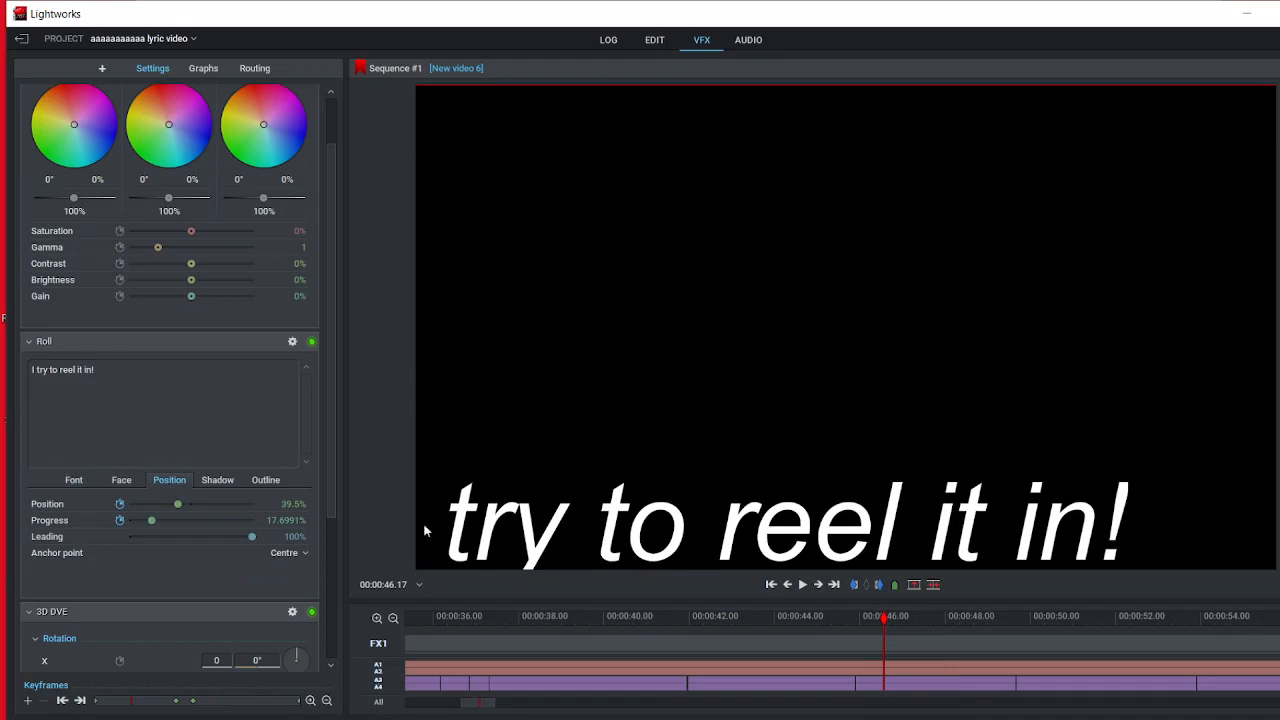
Step: Play the "I try to reel it in!" roll from 00:00:46.02 and scrub back to 00:00:48.28
click(863, 618)
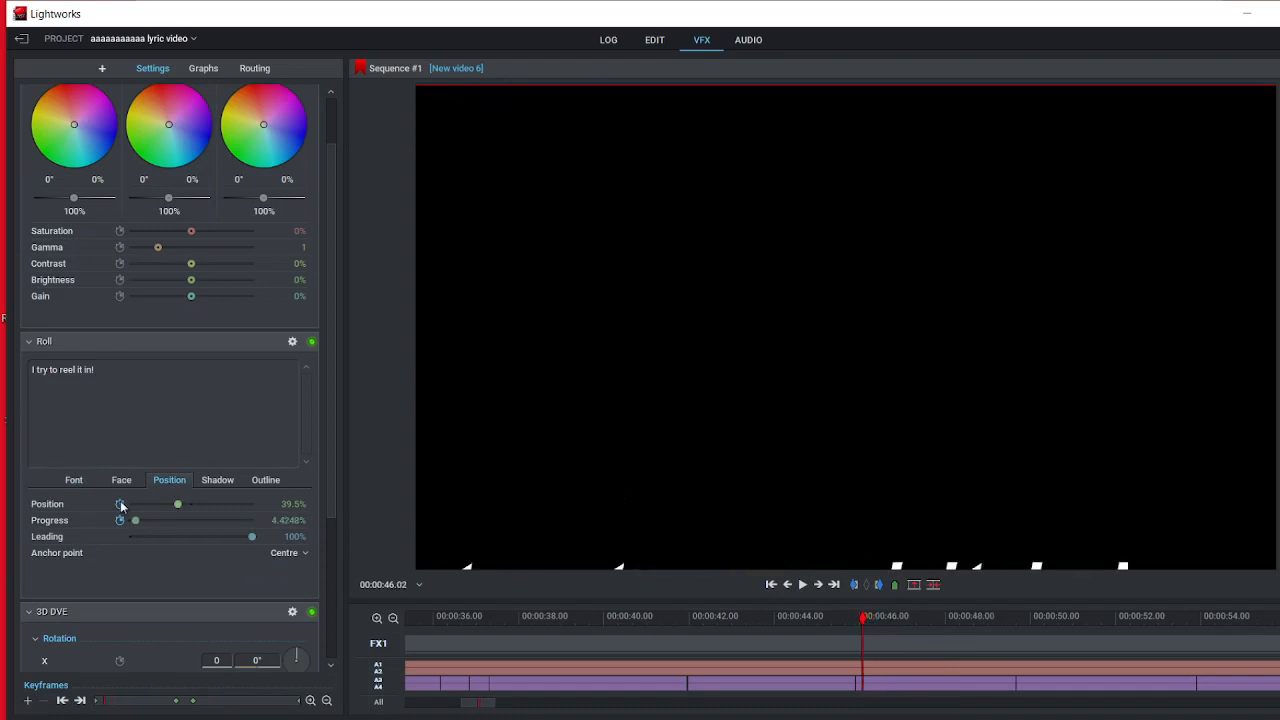
click(802, 585)
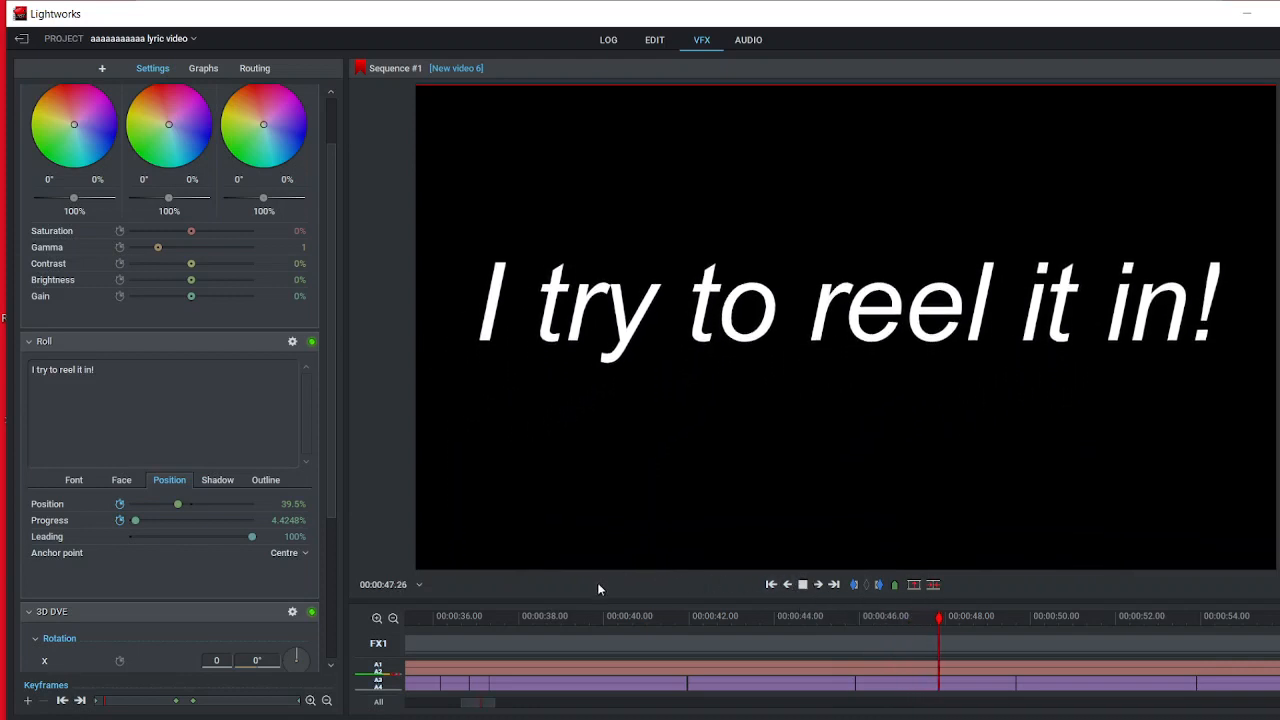
click(804, 588)
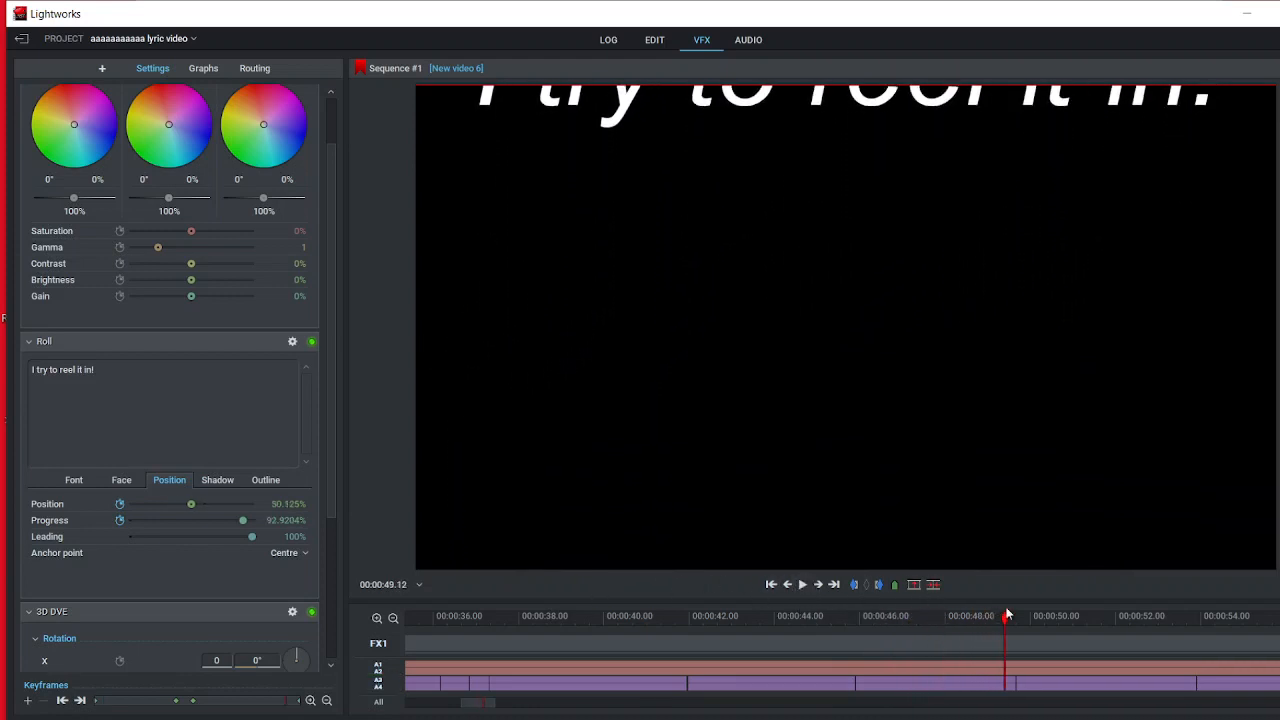
mouse_move(1000, 615)
mouse_down()
mouse_move(863, 630)
mouse_move(986, 636)
mouse_up()
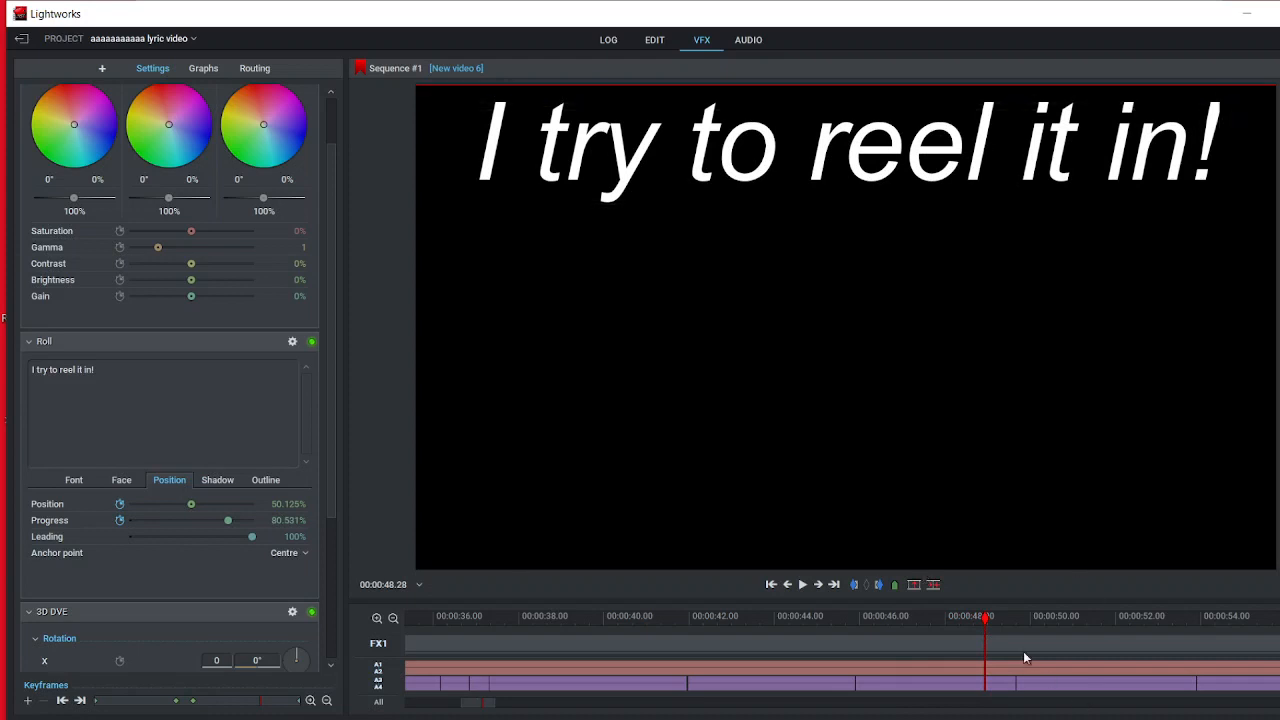
Step: Examine the Negative effect's threshold on the "Try to fit in so'n so's skin!" segment while scrubbing from 00:00:50.01 to 00:00:50.07
drag(990, 619, 1032, 622)
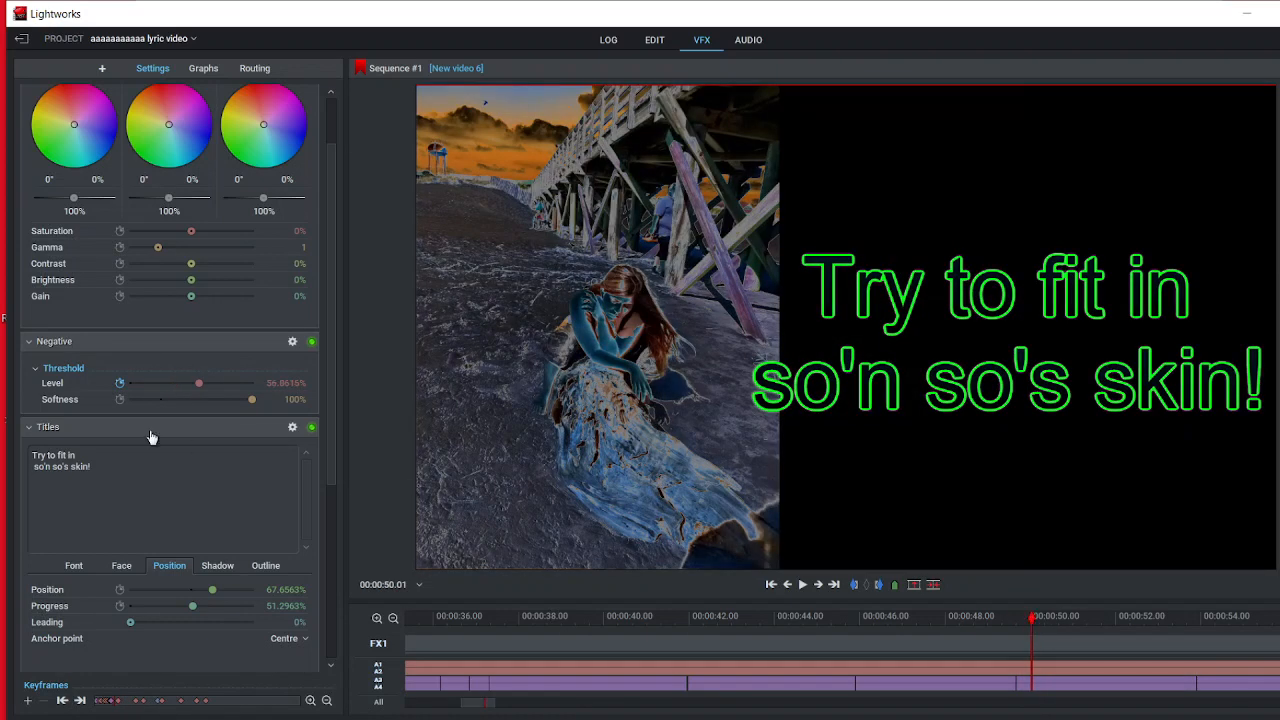
click(84, 368)
click(58, 372)
mouse_move(1036, 622)
mouse_down()
mouse_move(1163, 628)
mouse_move(1040, 645)
mouse_up()
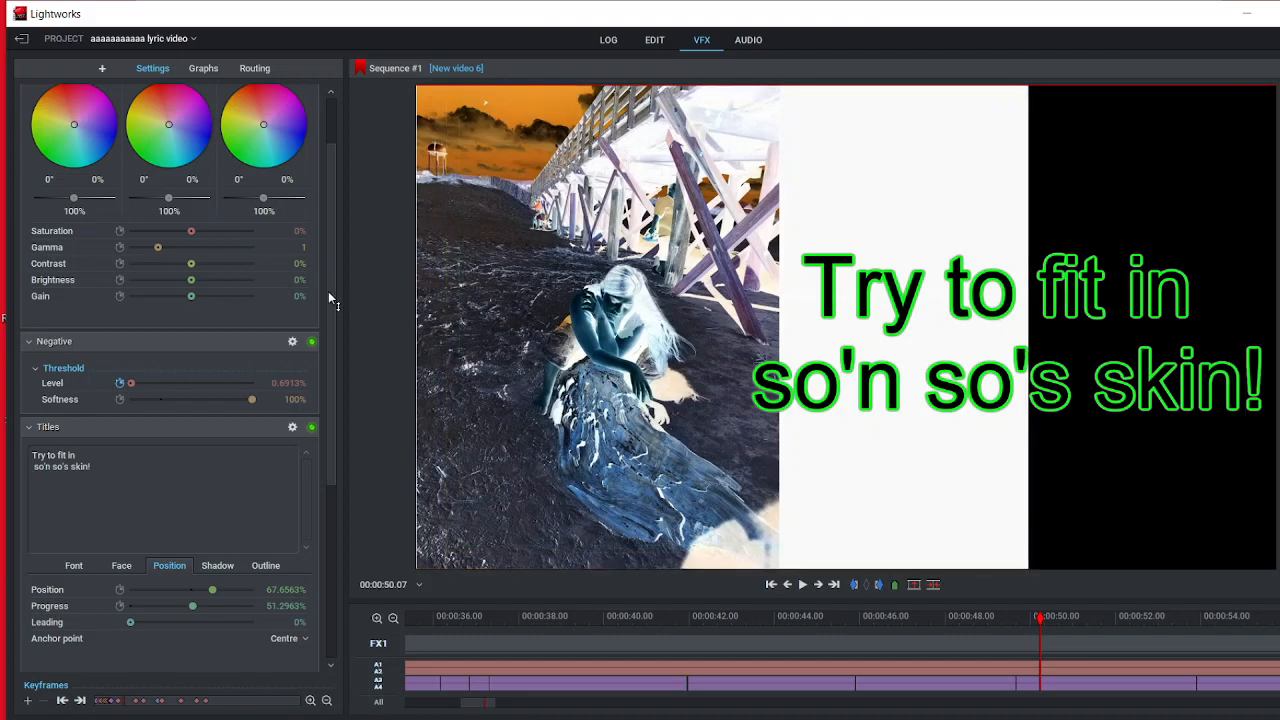
Step: Review the shadow, outline and font settings of the "Try to fit in so'n so's skin!" title
drag(328, 291, 171, 438)
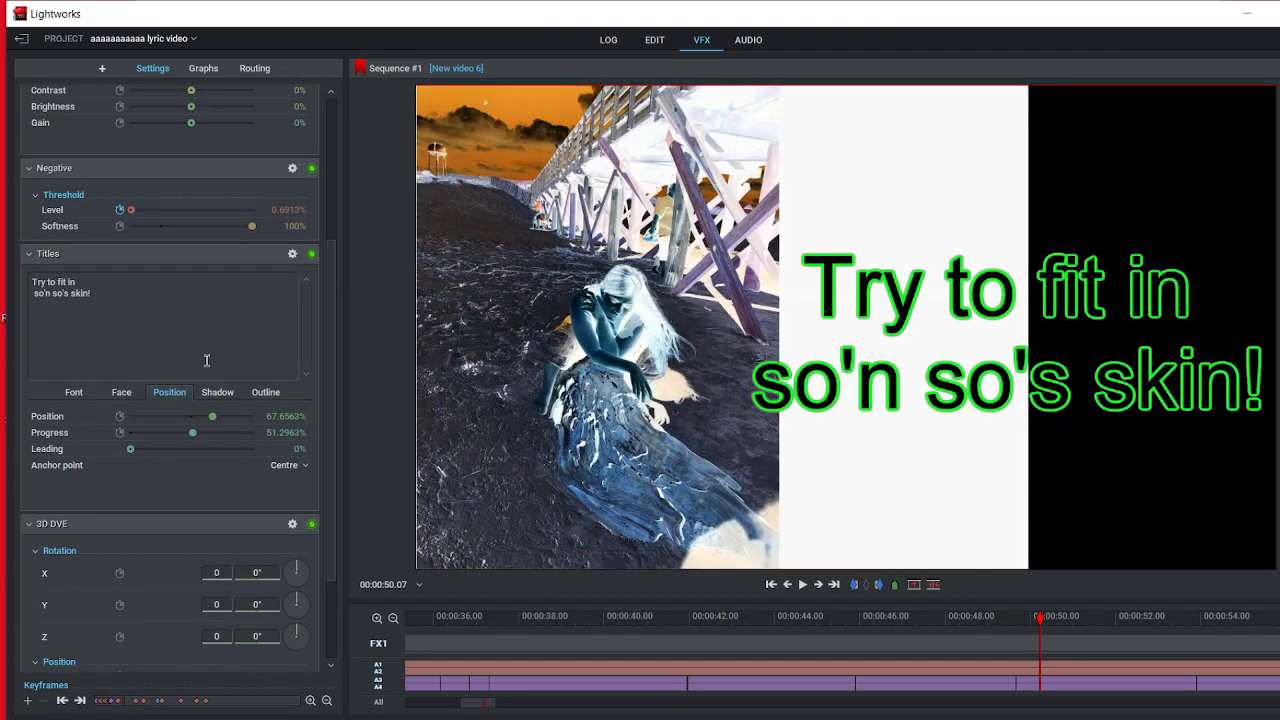
click(104, 393)
click(216, 393)
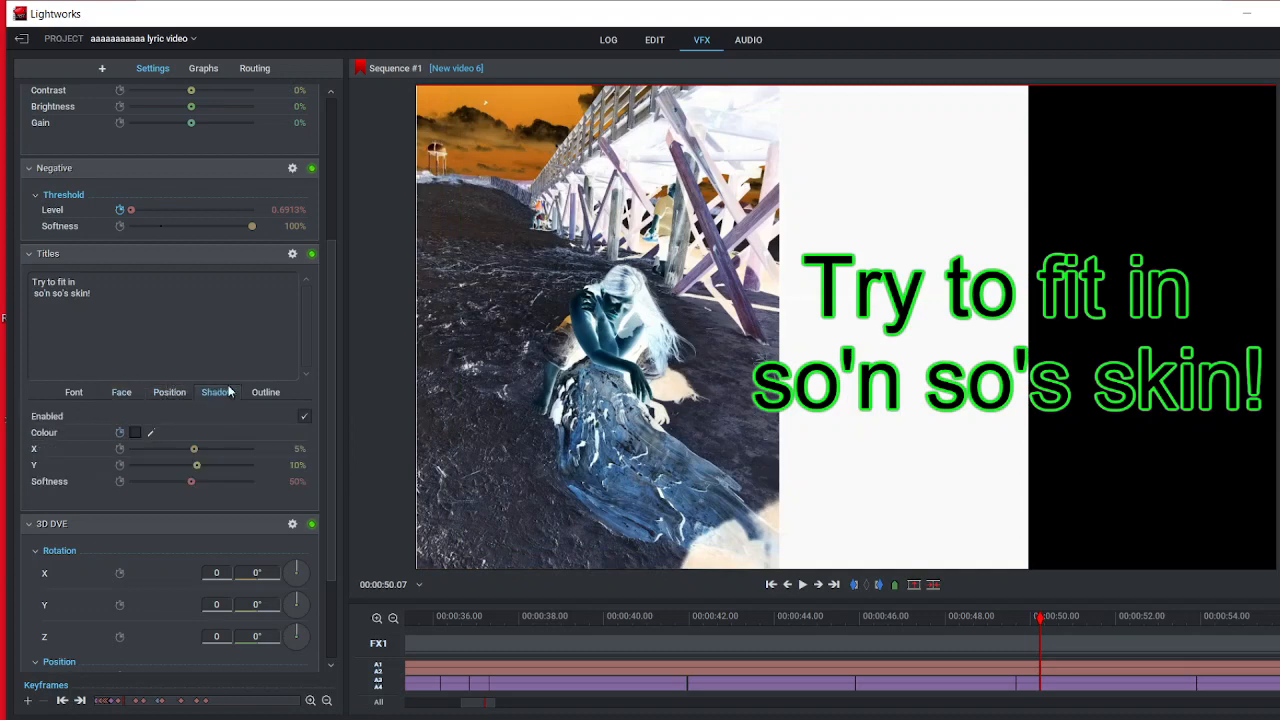
click(262, 393)
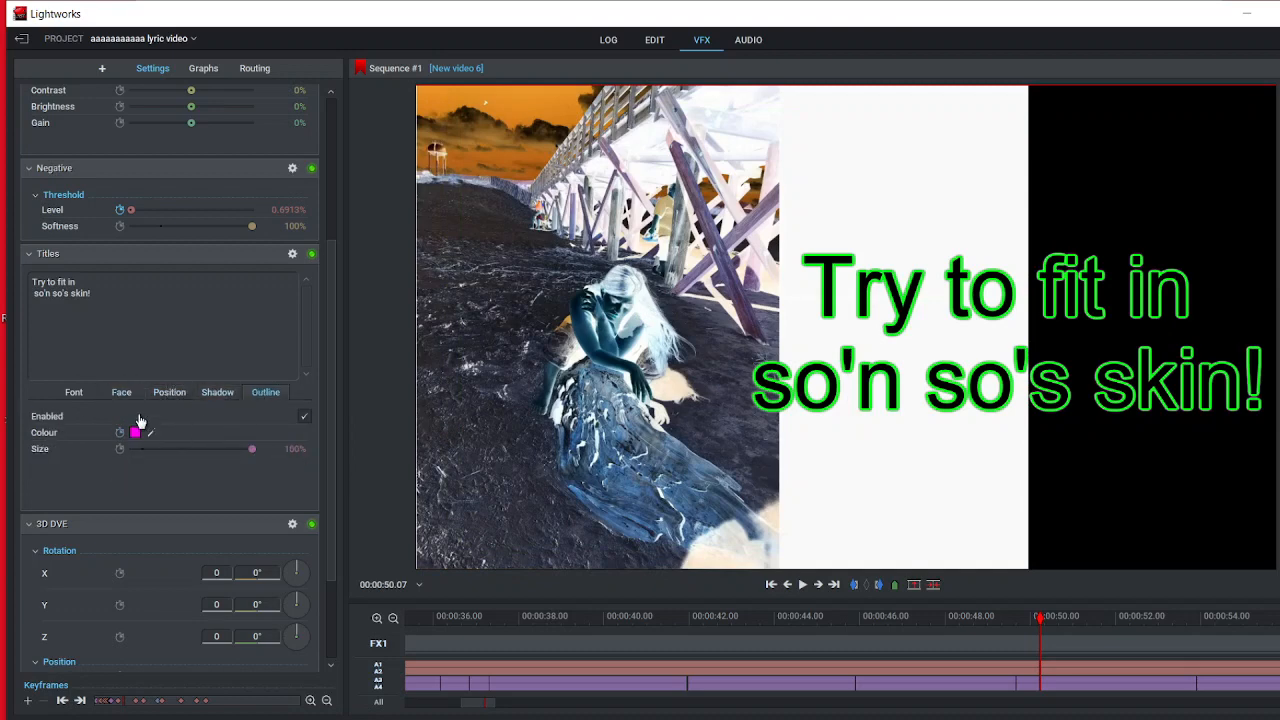
click(74, 393)
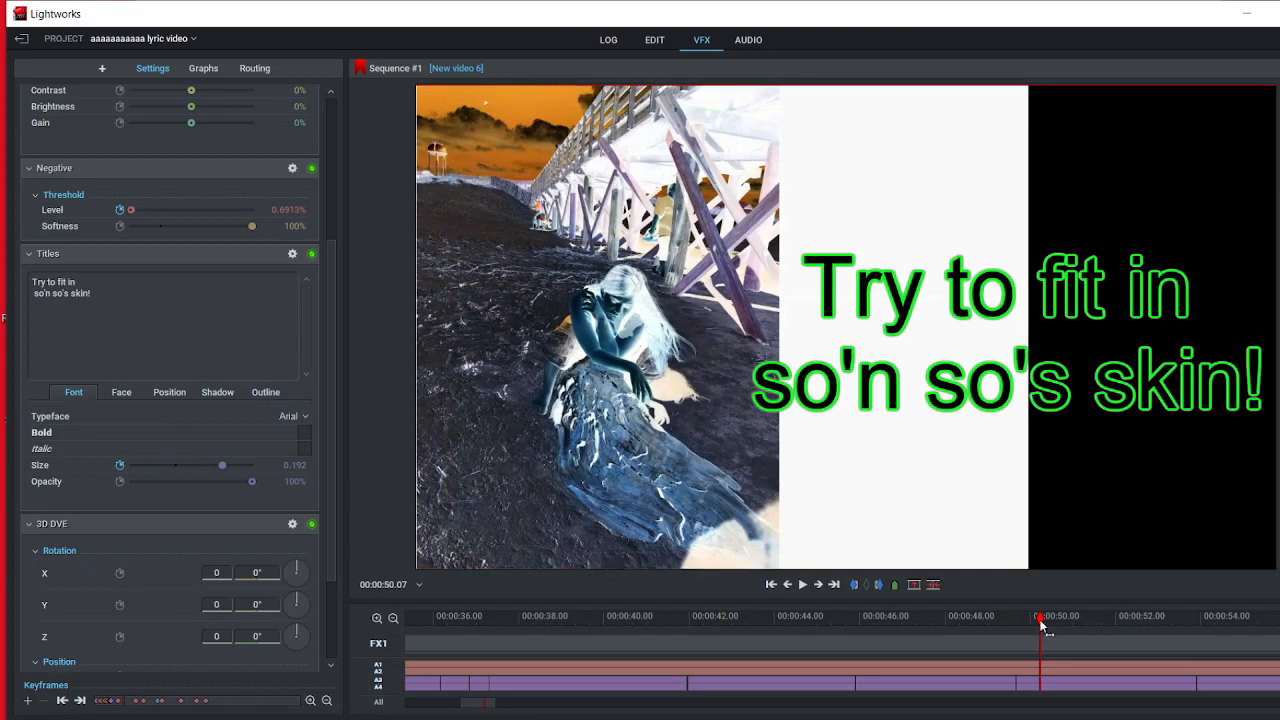
Step: Compare the frame at 00:00:51.05 with the Negative effect bypassed and re-enabled, and move on to 00:00:51.16
drag(1042, 630, 1069, 651)
click(1079, 648)
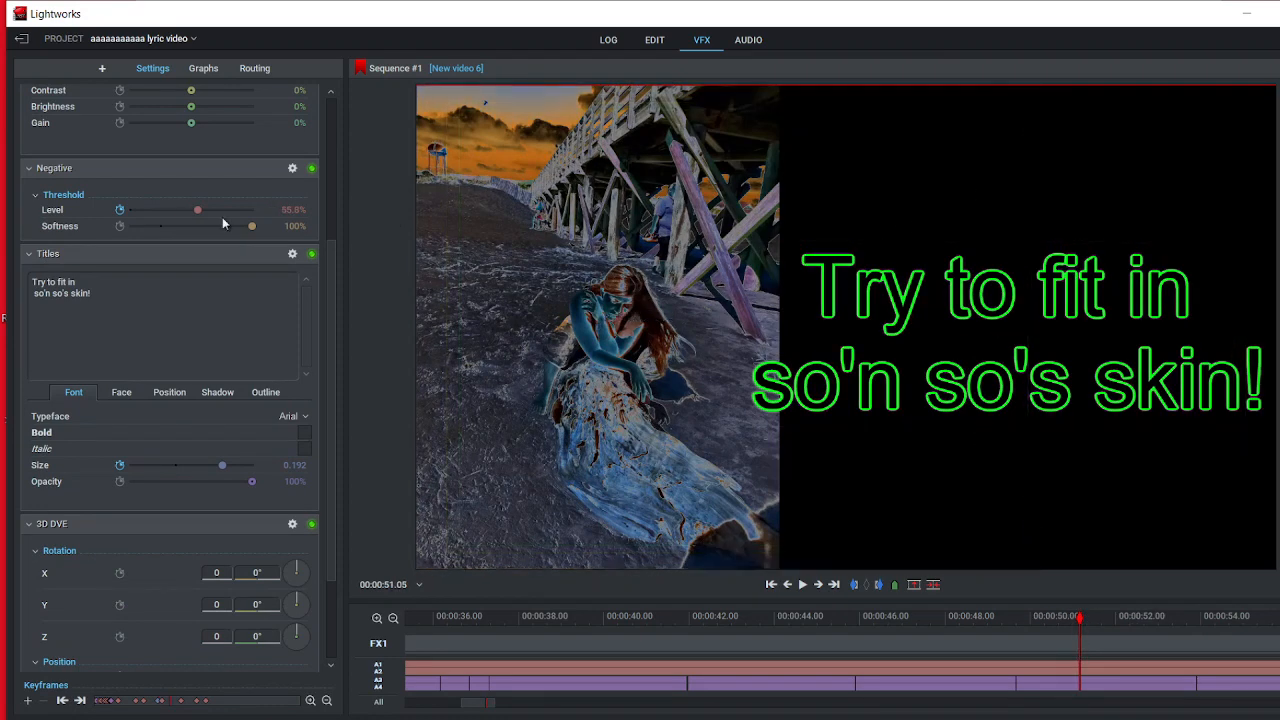
click(311, 168)
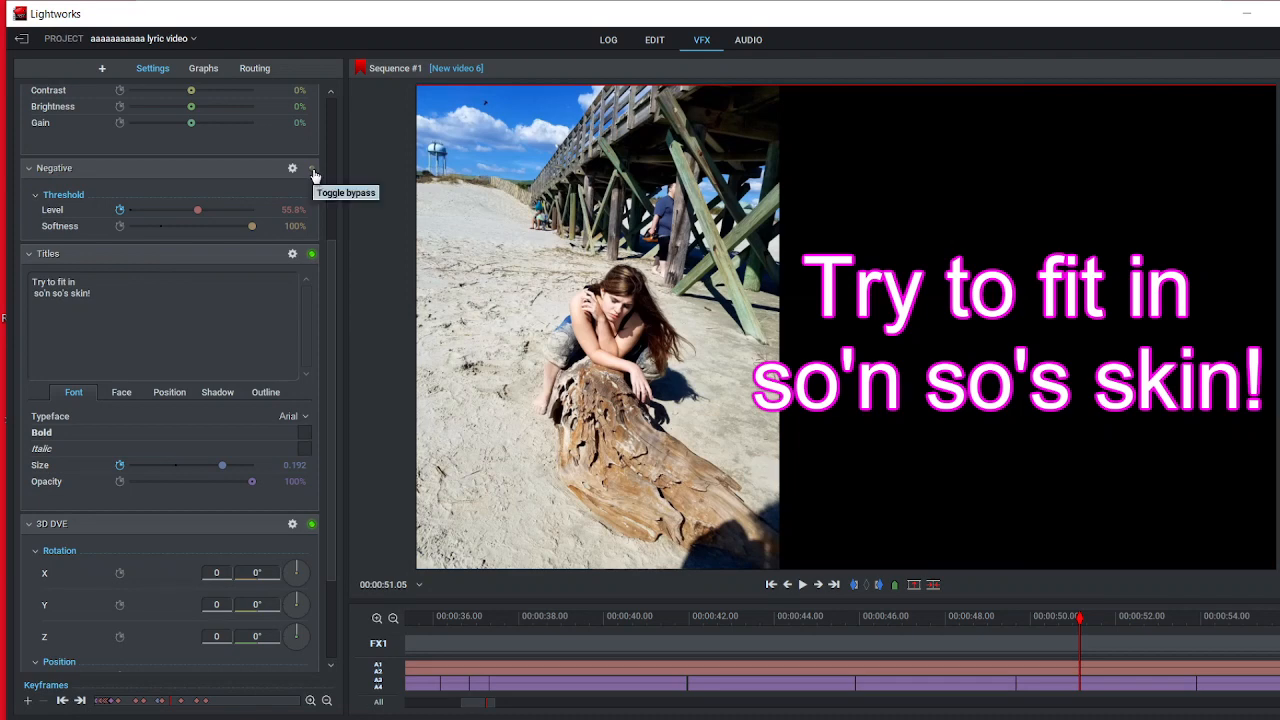
click(311, 168)
click(1095, 622)
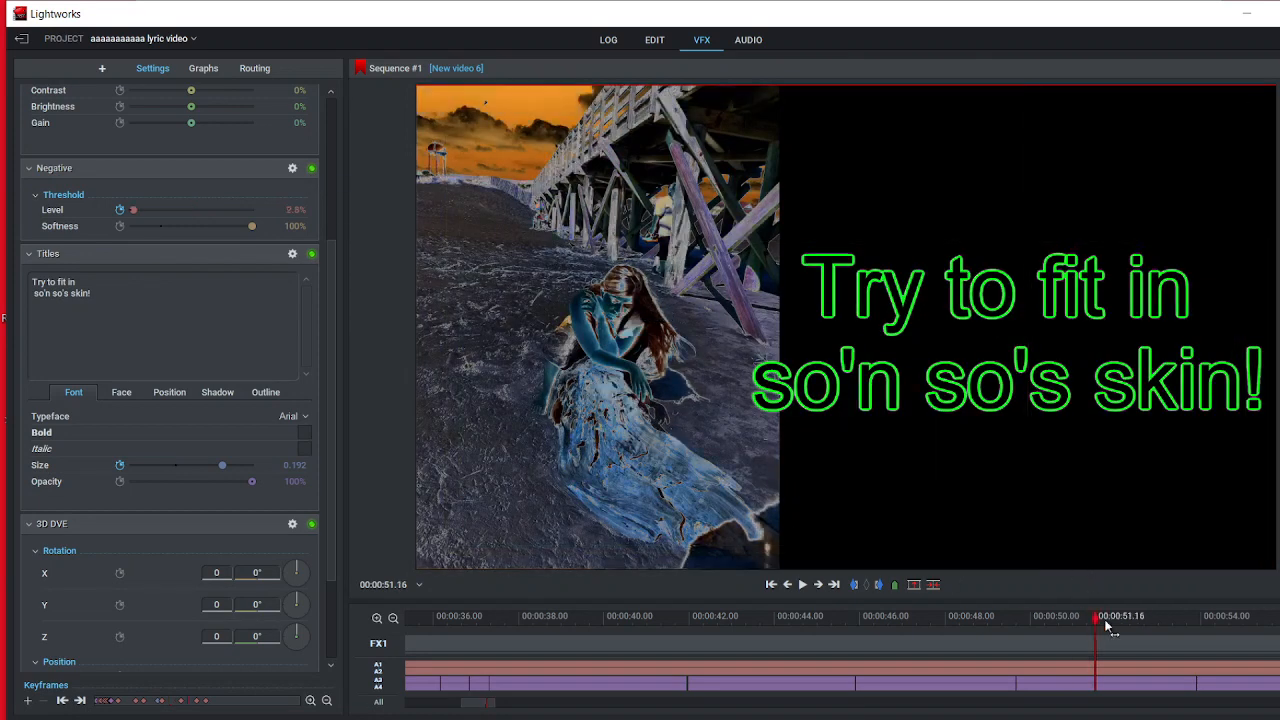
Step: Expand the Wipe effect's border, position and repeats settings at 00:00:54.08 and scrub through the transition to 00:00:56.16
drag(1106, 622, 1211, 638)
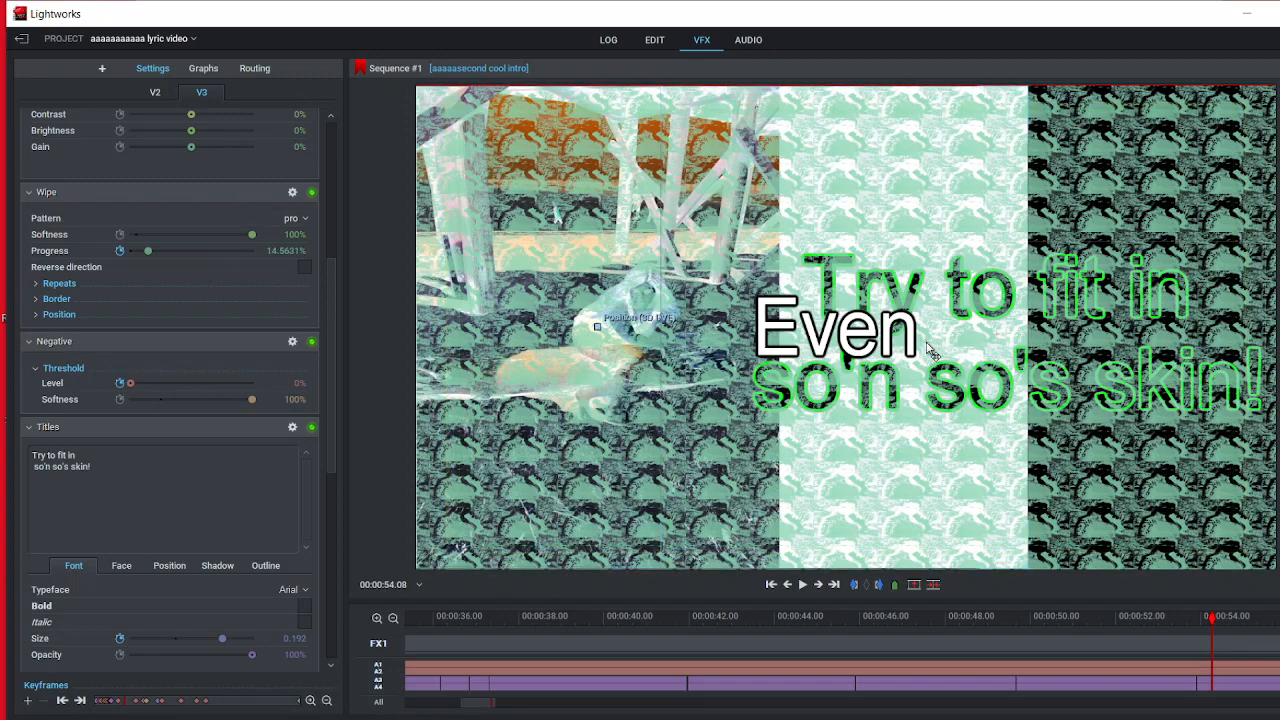
click(36, 299)
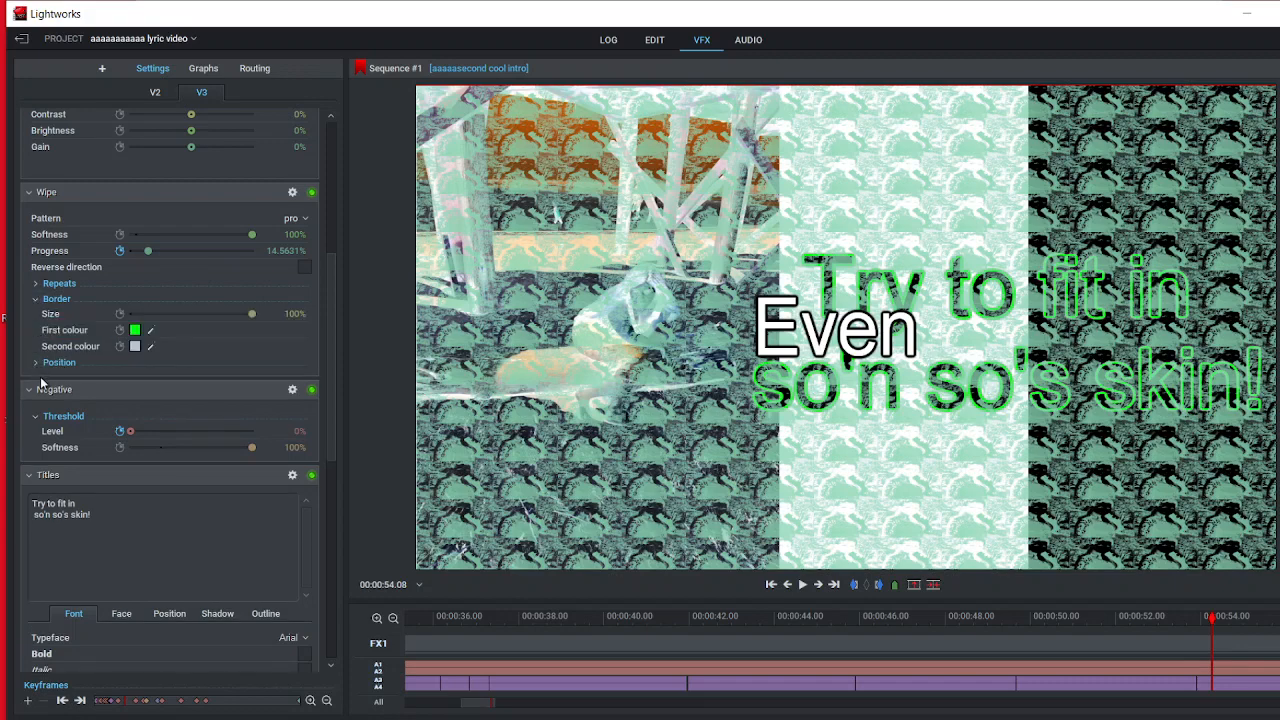
click(36, 363)
click(36, 284)
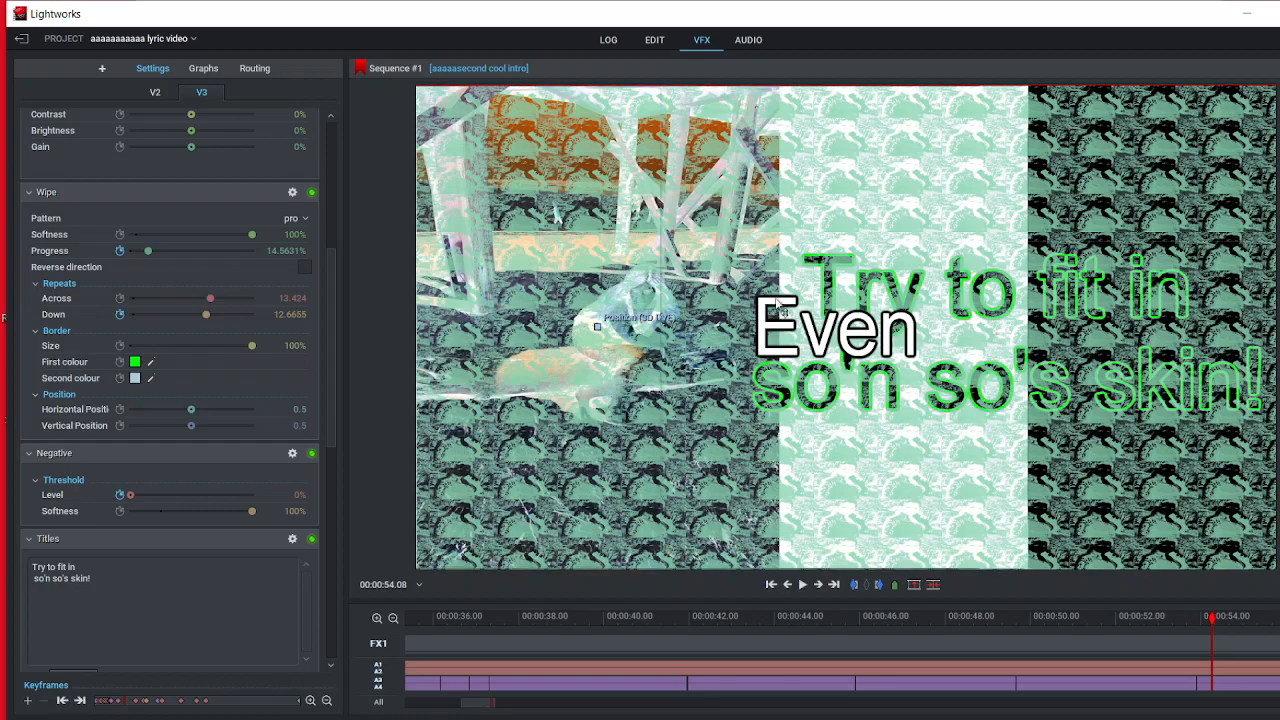
drag(1208, 635, 1279, 640)
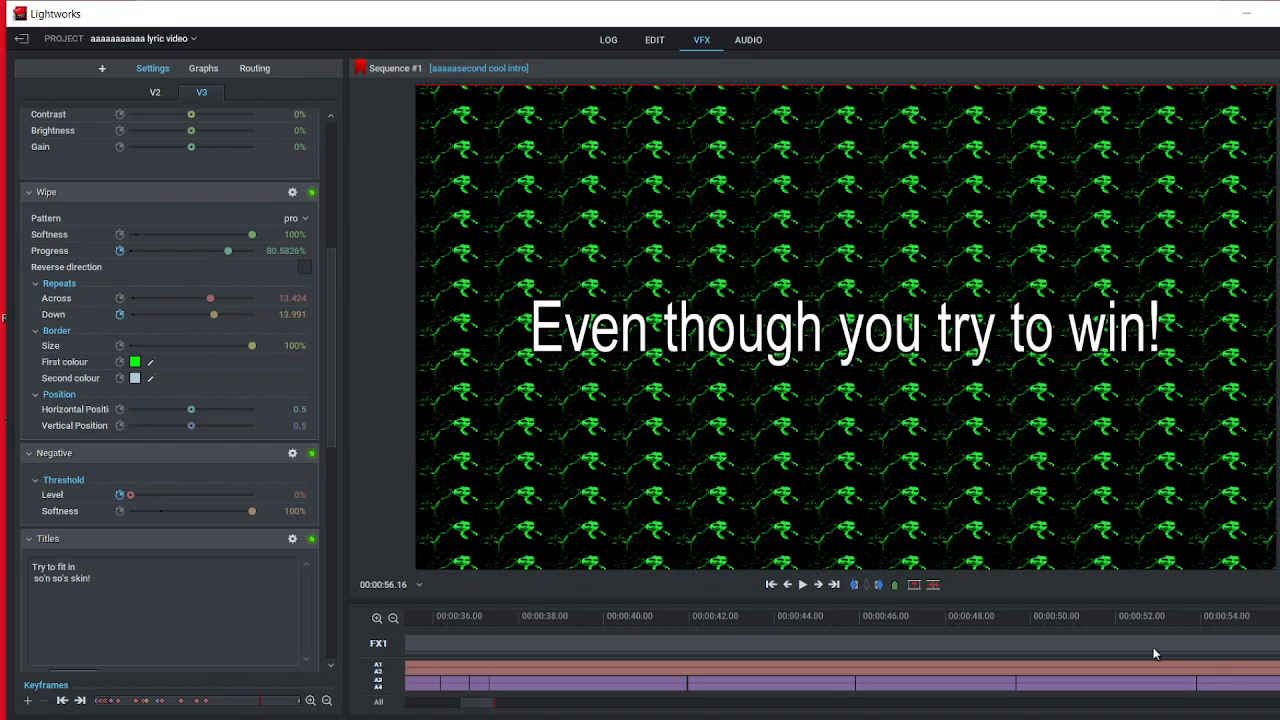
Step: Return to the editing workspace and play the sequence through the "Even though you try to win!" wipe segment
click(650, 41)
drag(692, 507, 292, 506)
click(986, 464)
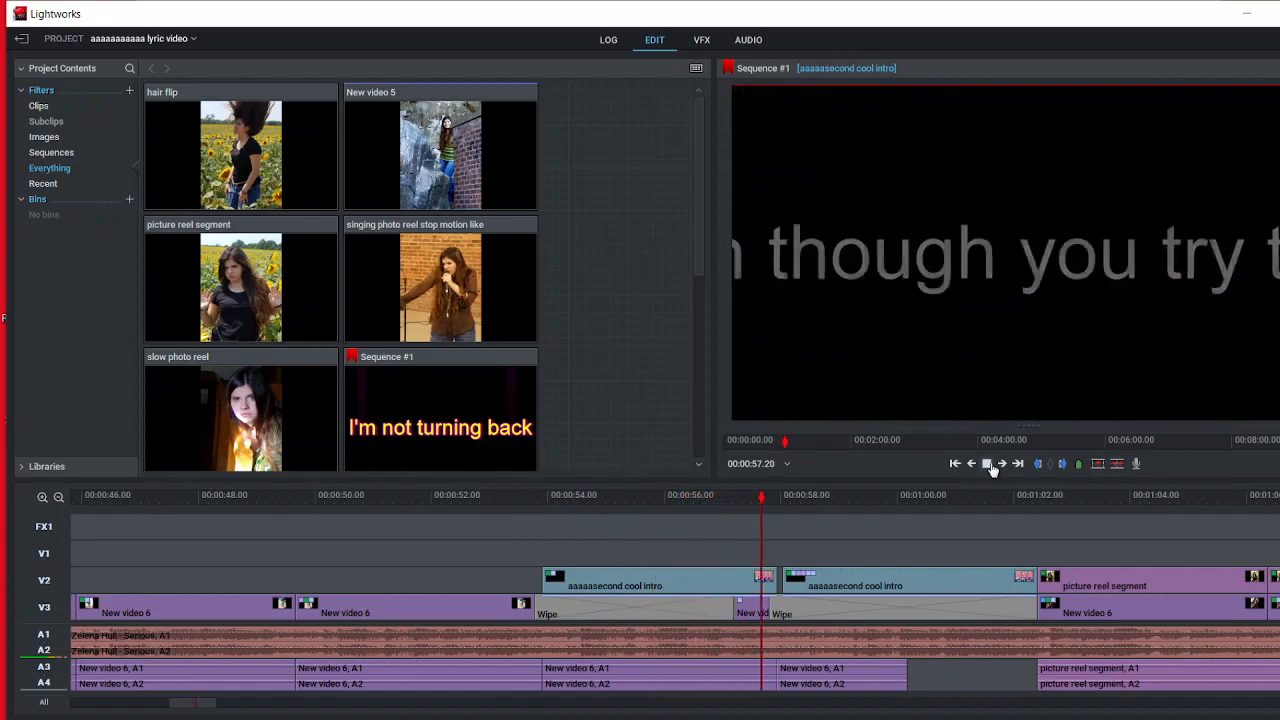
click(990, 465)
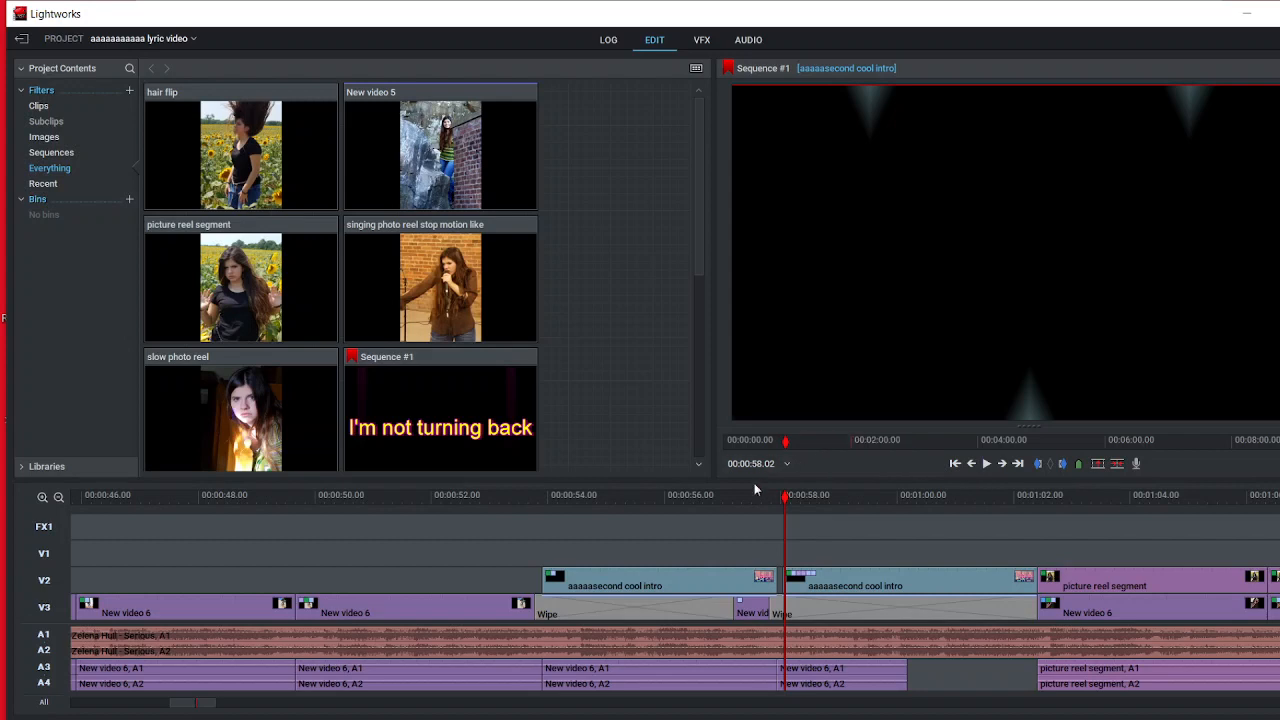
Step: Play the second aaaaasecond cool intro clip up to the picture reel segment and scrub back to 00:00:56.14
click(788, 500)
drag(788, 500, 769, 538)
click(986, 467)
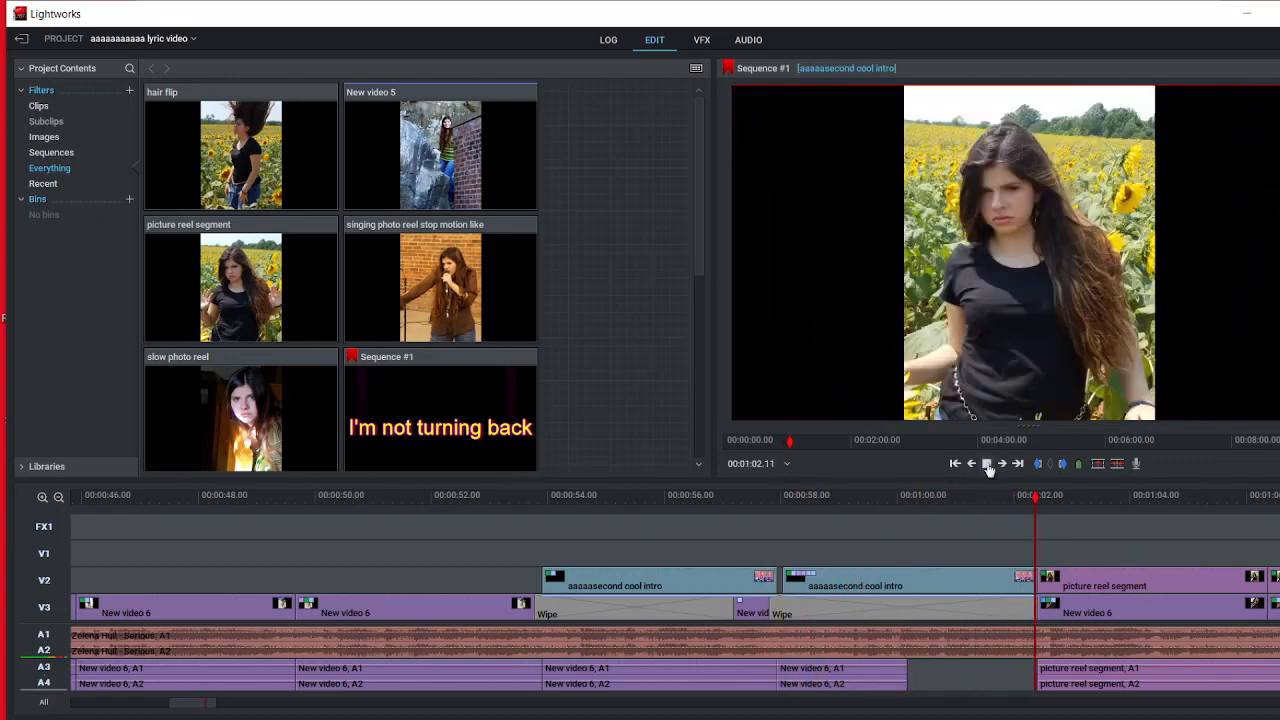
click(988, 469)
drag(1057, 501, 692, 500)
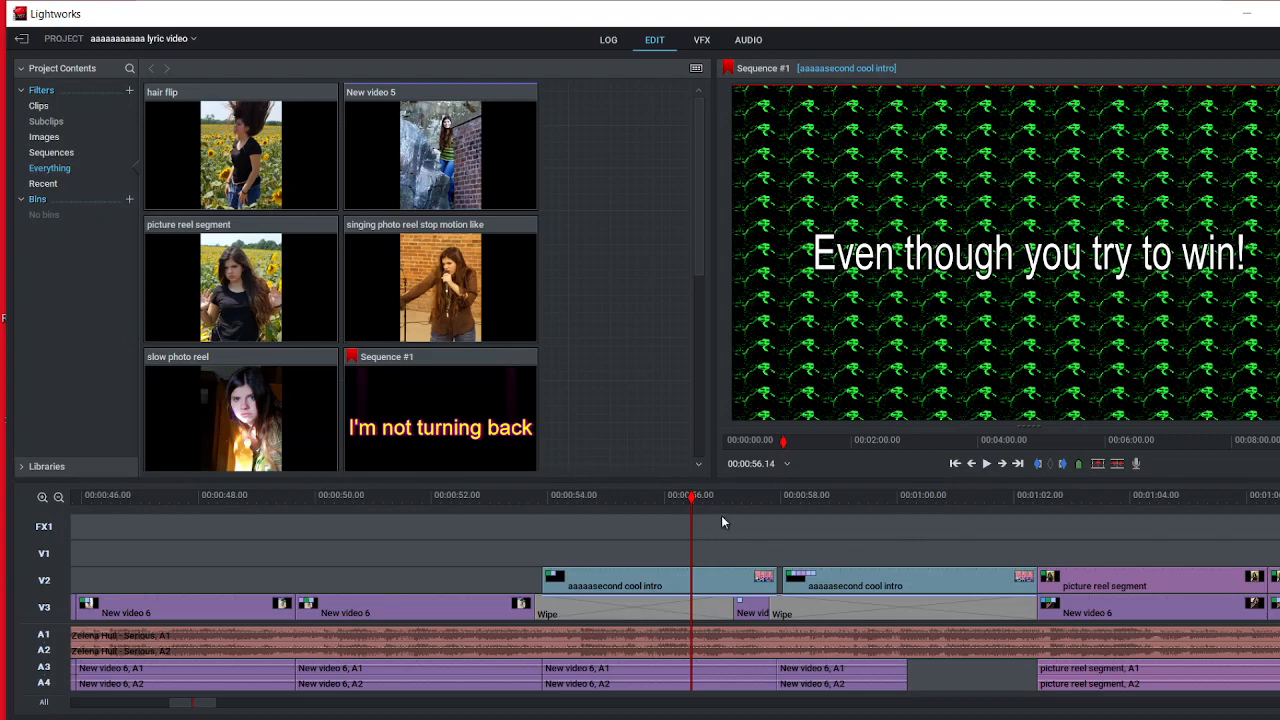
Step: Move to 00:00:58.10 and view the title effect settings of the second aaaaasecond cool intro clip
drag(692, 514, 799, 547)
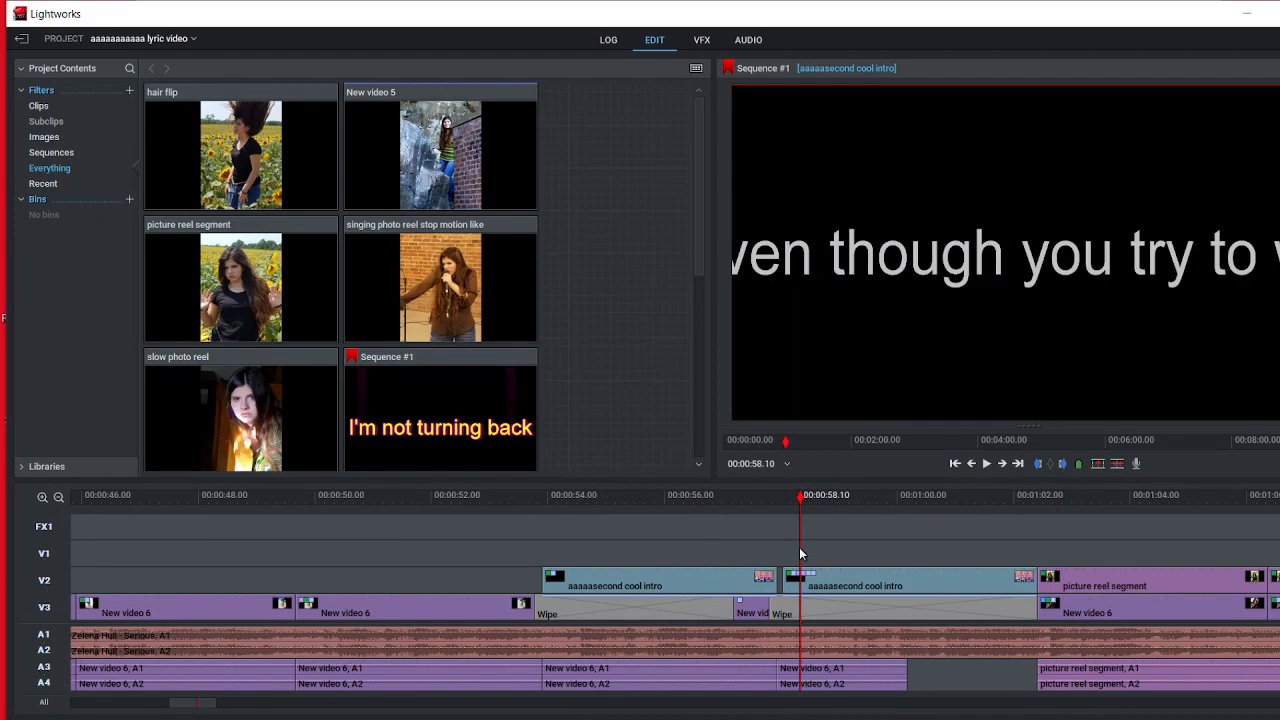
click(700, 42)
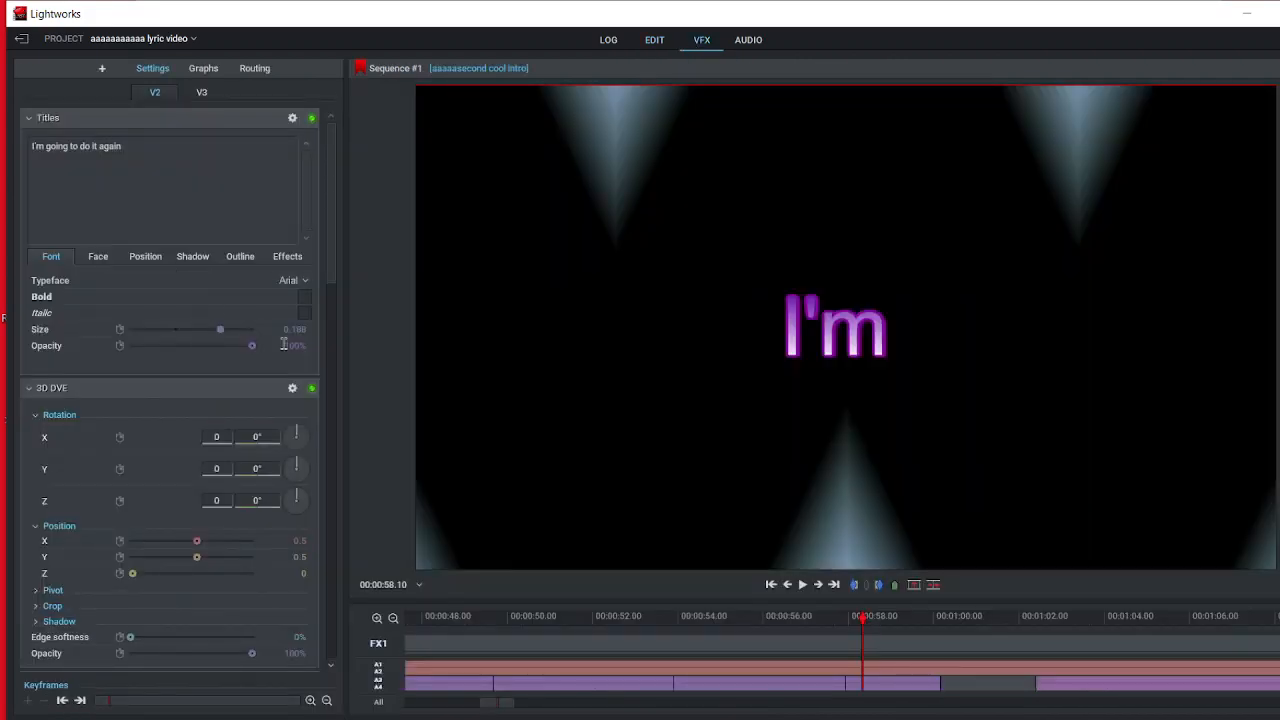
click(654, 42)
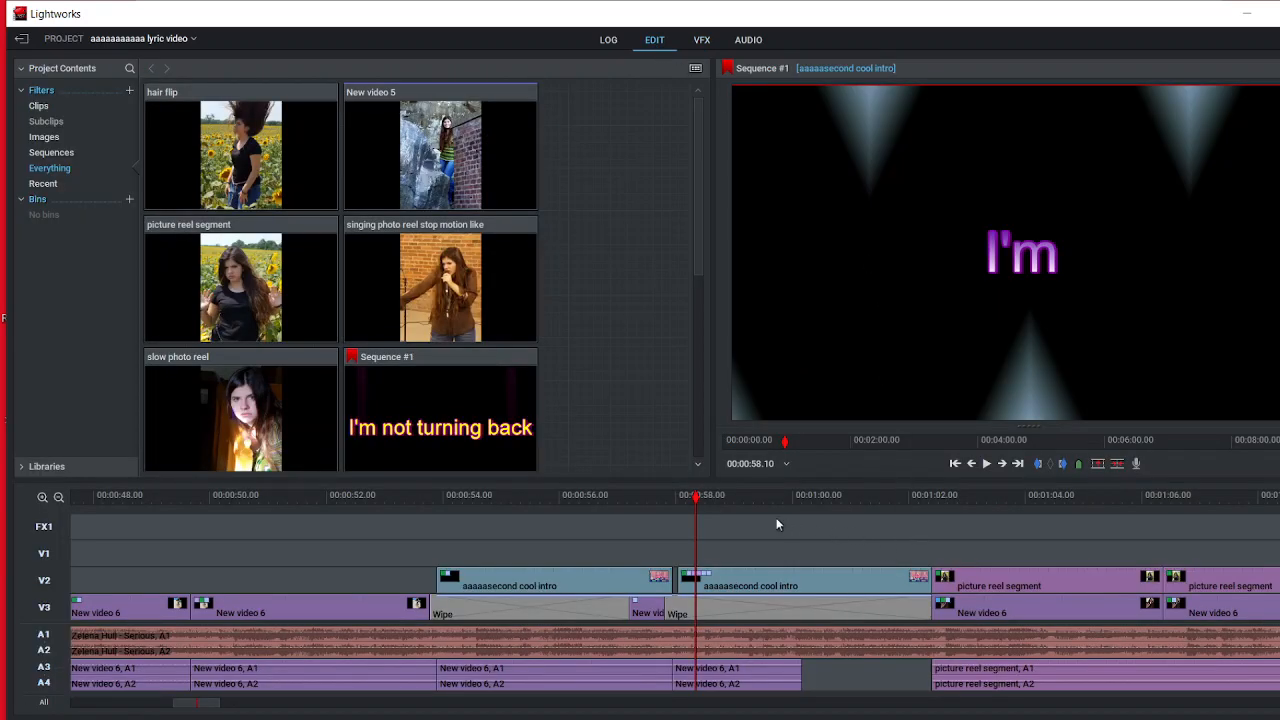
Step: Scrub to 00:01:01.01 and review the "I'm going to do it again" title settings on V2 and the Wipe settings on V3
drag(696, 505, 852, 515)
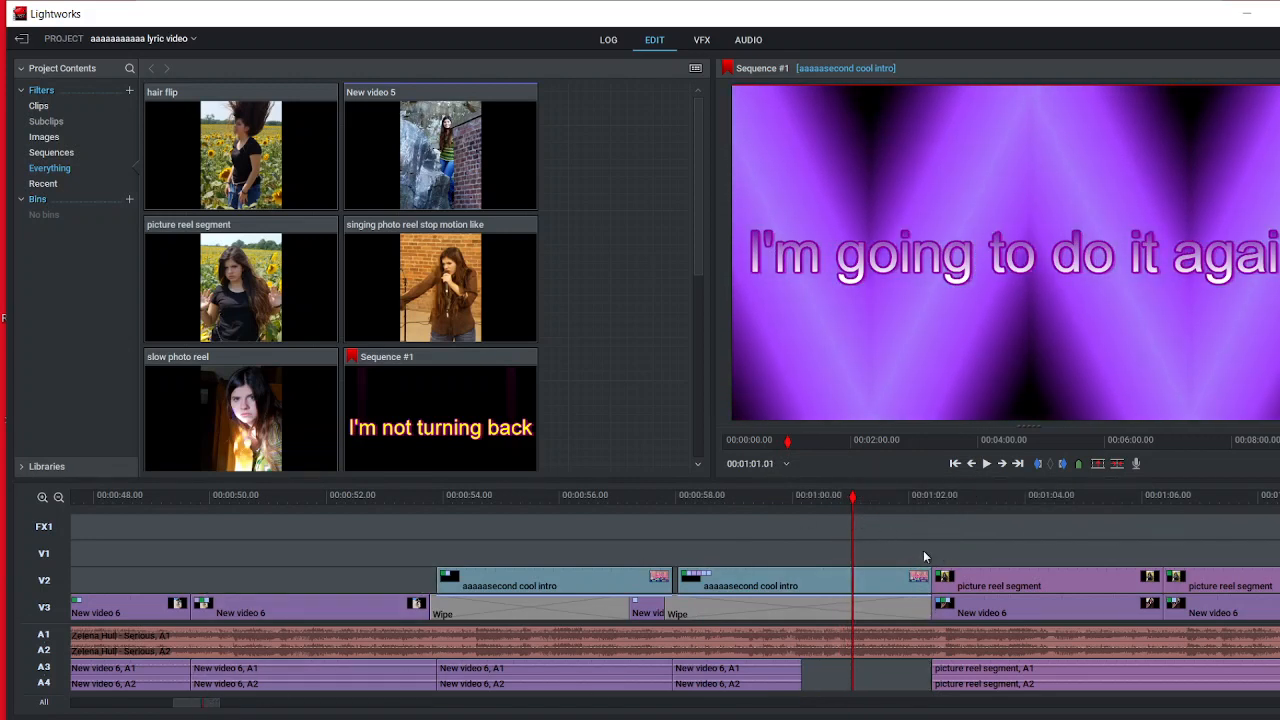
scroll(921, 552, down, 5)
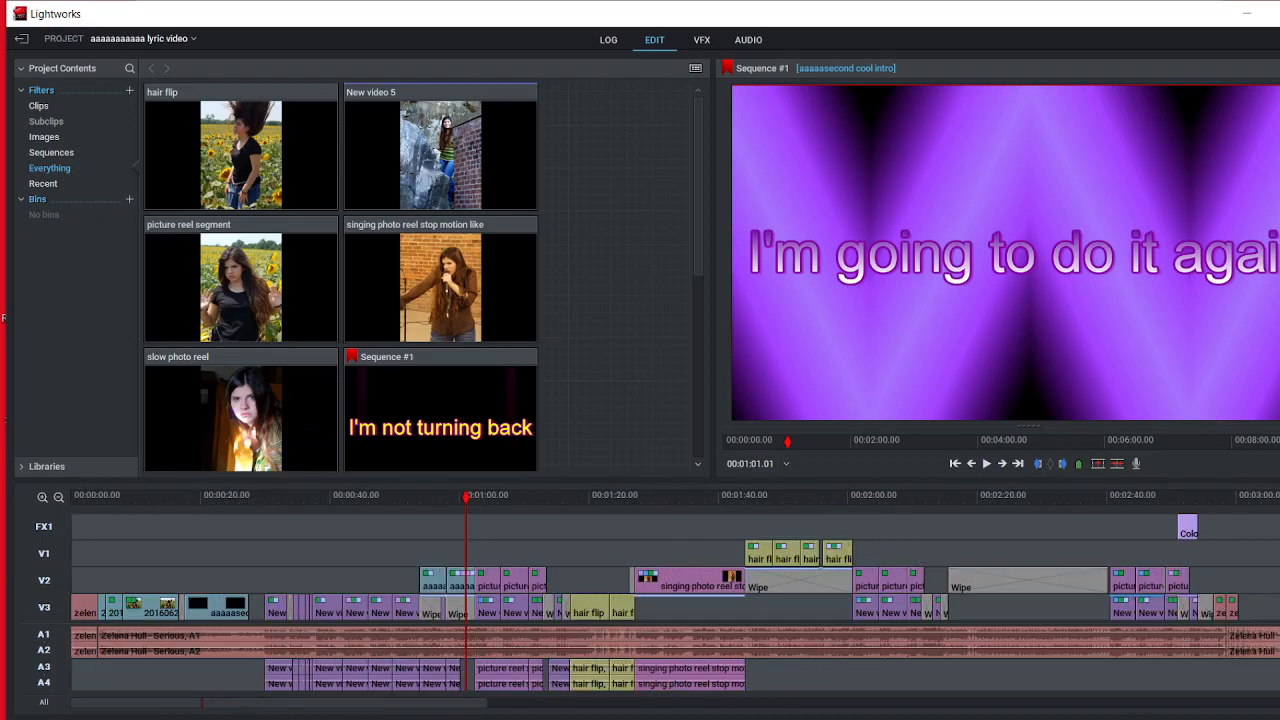
click(701, 40)
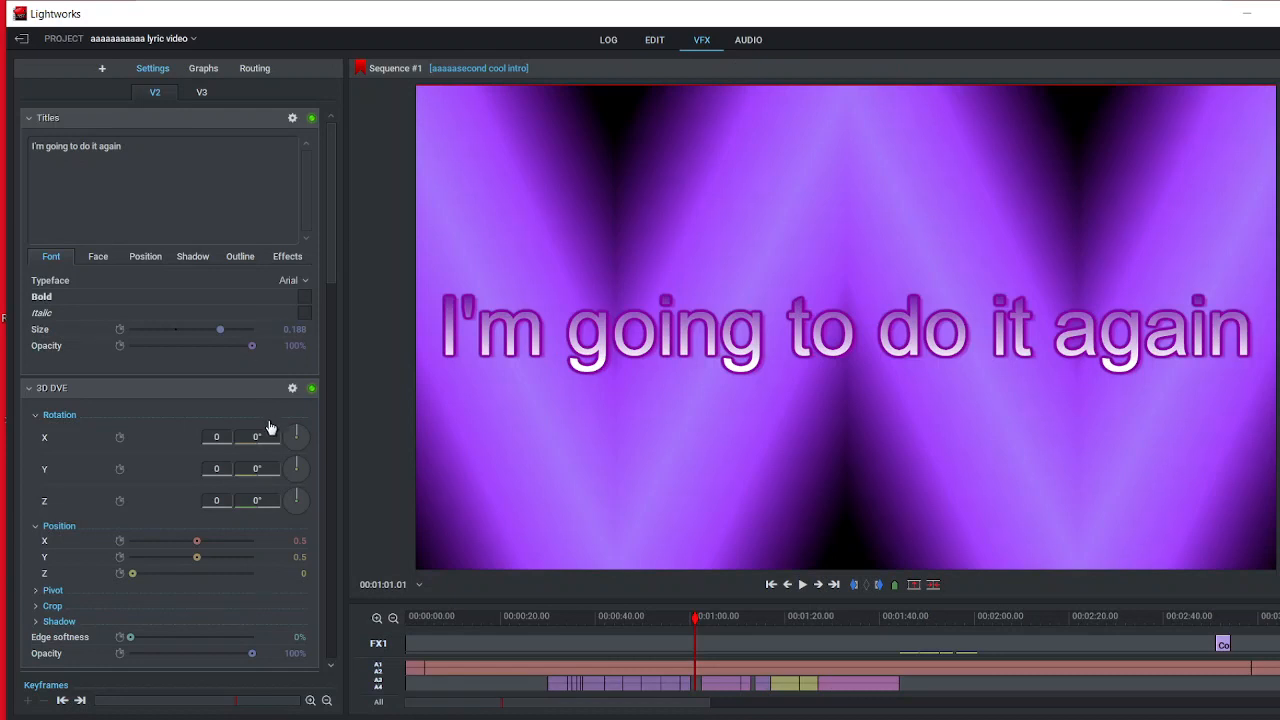
drag(327, 256, 290, 216)
click(200, 91)
drag(334, 305, 345, 362)
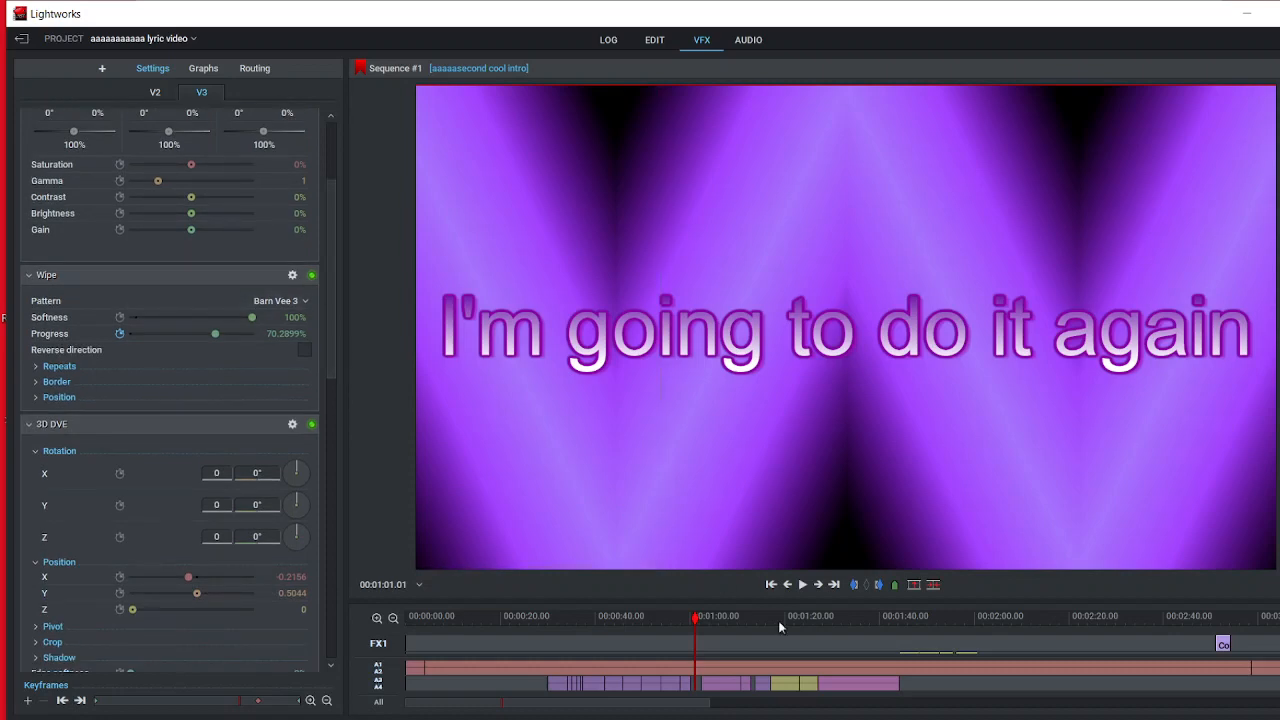
click(652, 42)
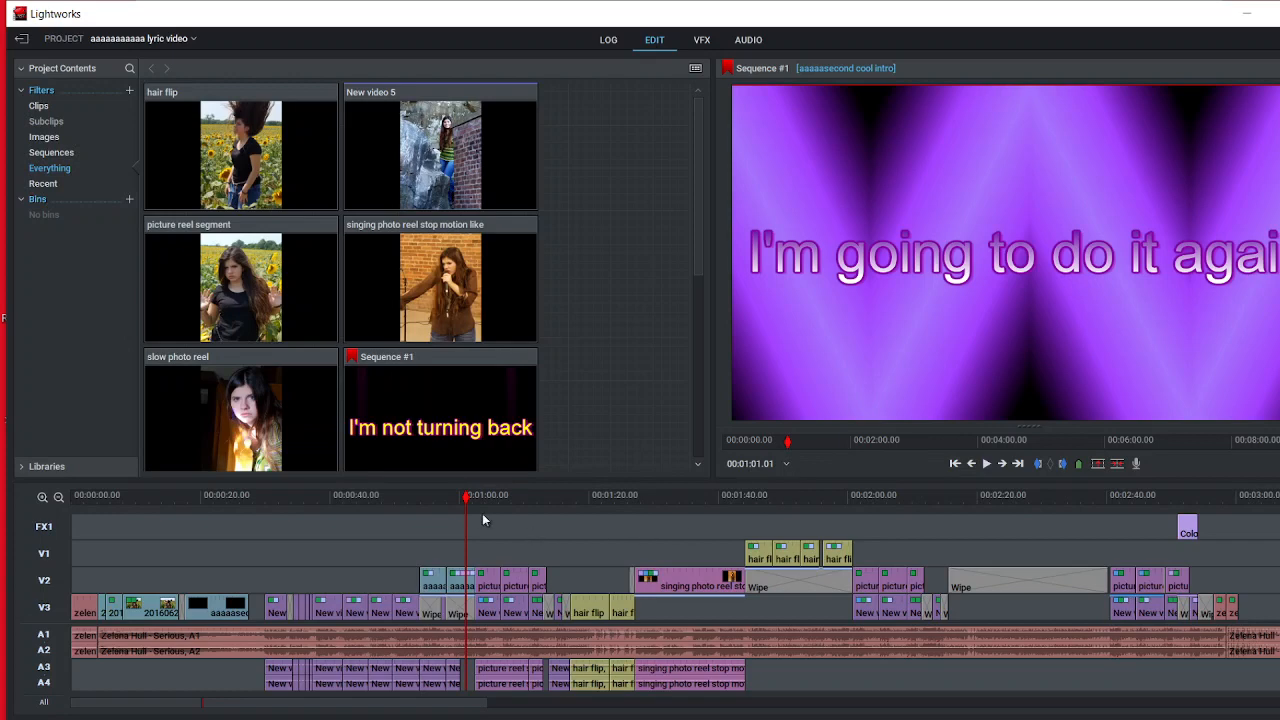
Step: Scrub through the picture reel segments to 00:01:28.17 and review the singing photo reel's Colour Correction (RGB) and Posterize settings
drag(465, 502, 487, 512)
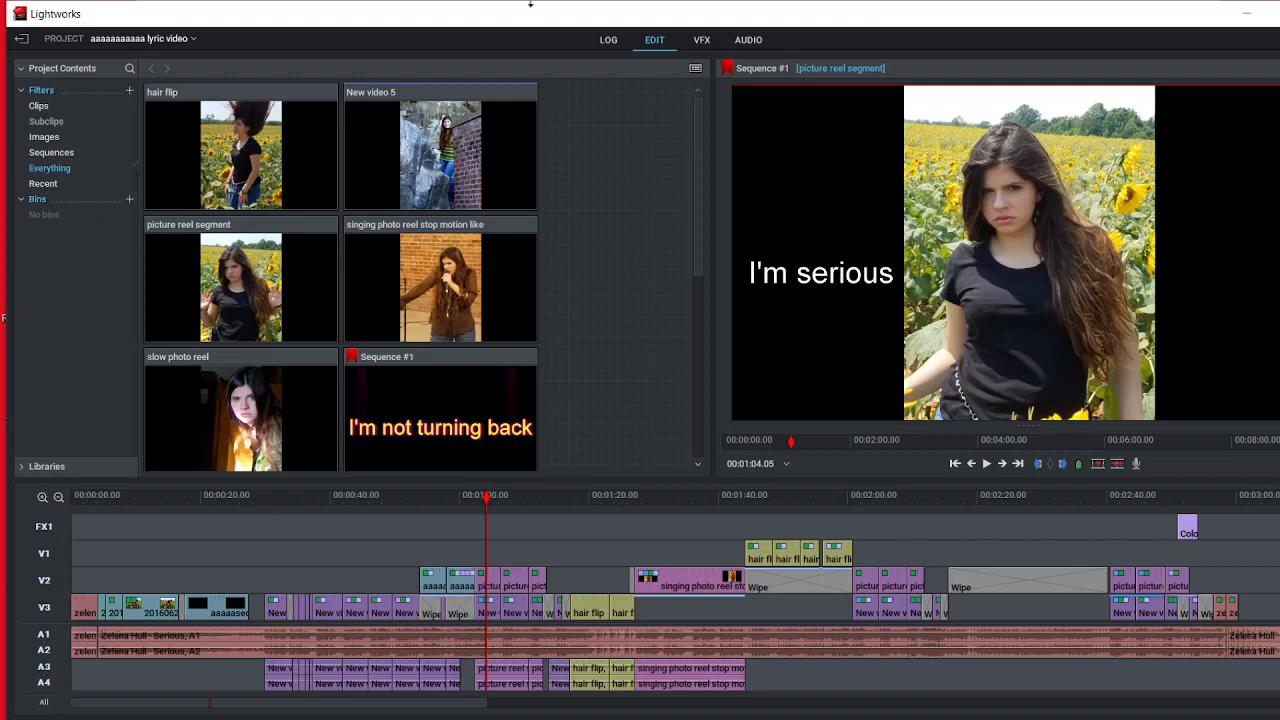
click(494, 508)
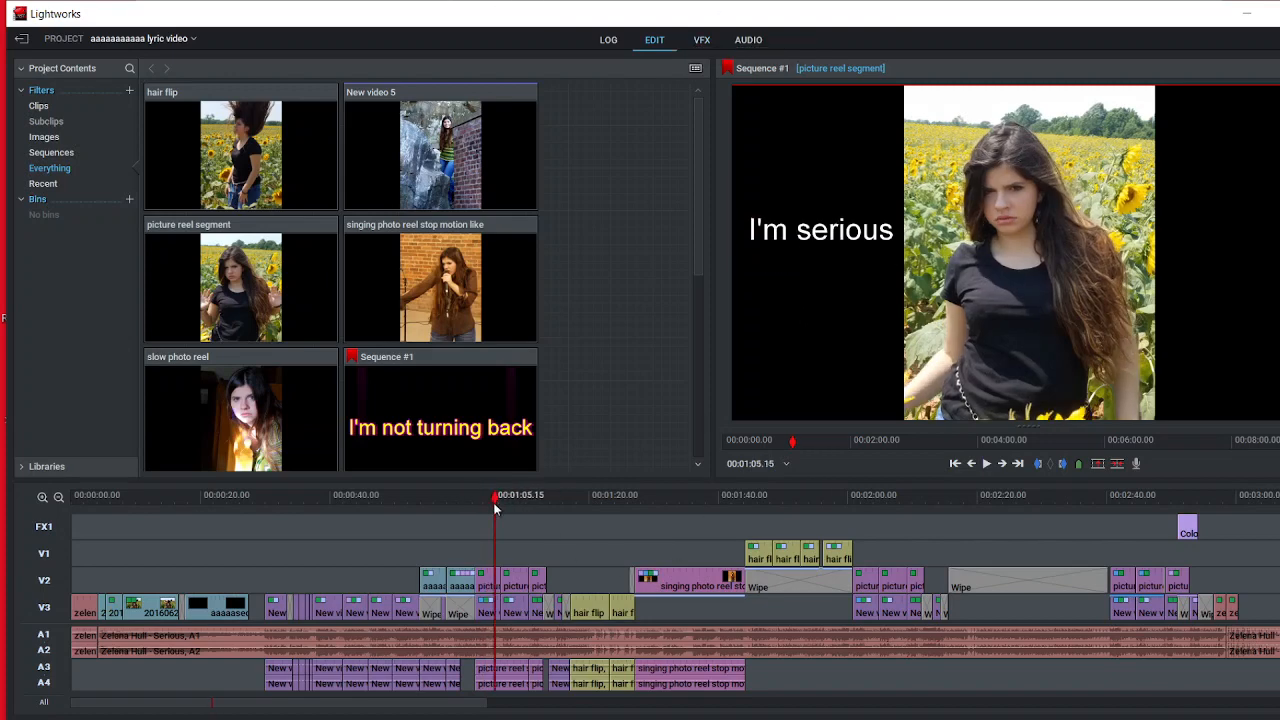
drag(494, 508, 644, 553)
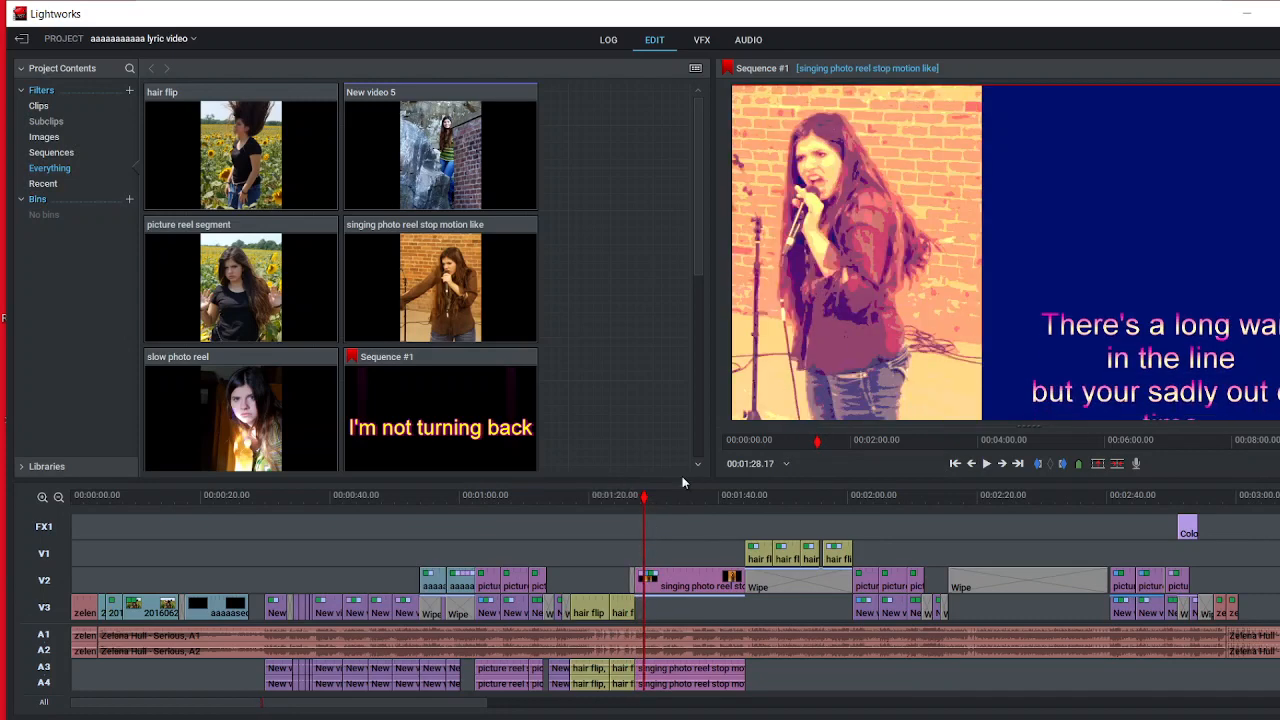
click(703, 41)
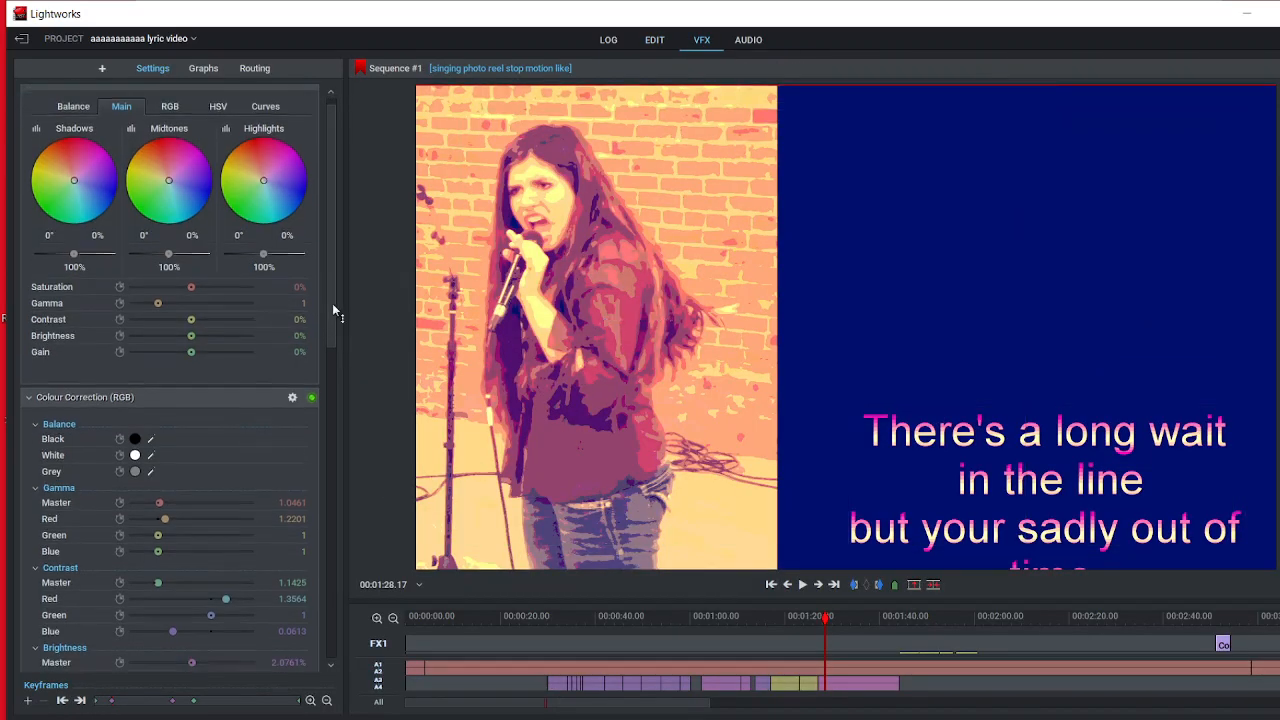
drag(332, 303, 338, 395)
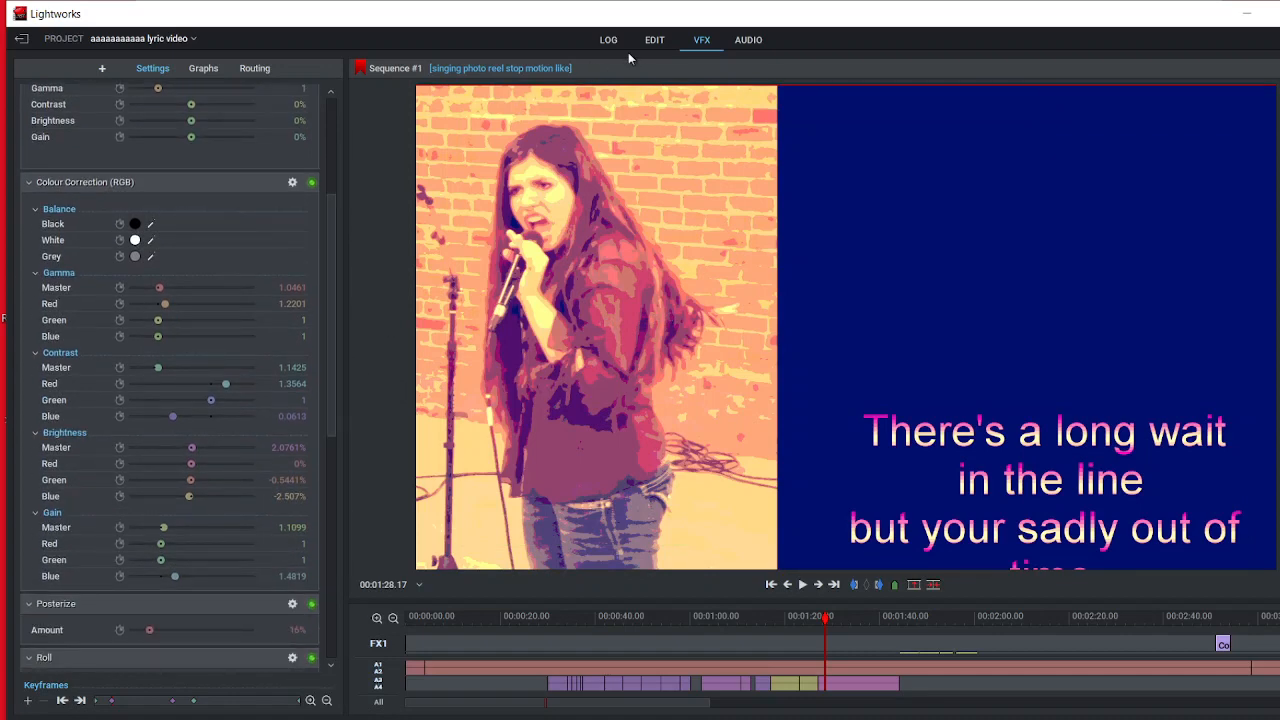
click(654, 41)
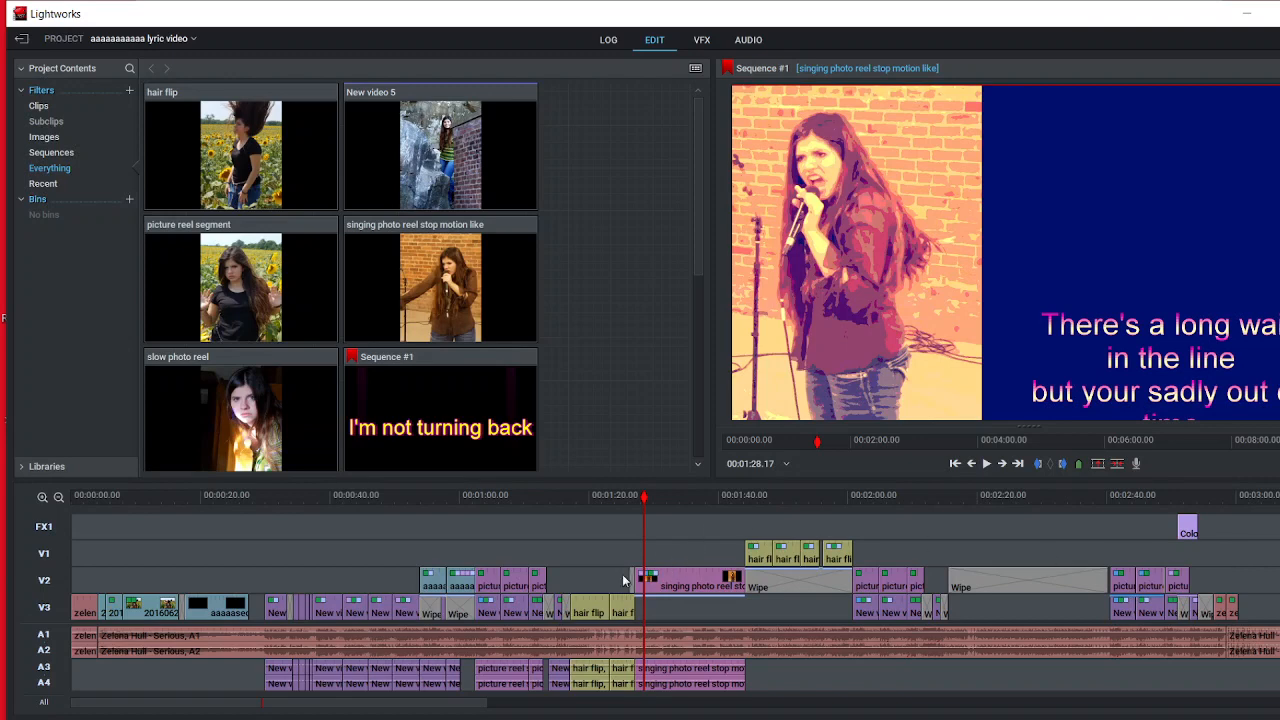
Step: Scrub through the singing photo reel clip into the first hair flip title at 00:01:44.19 and back to 00:01:42.20
drag(641, 501, 731, 530)
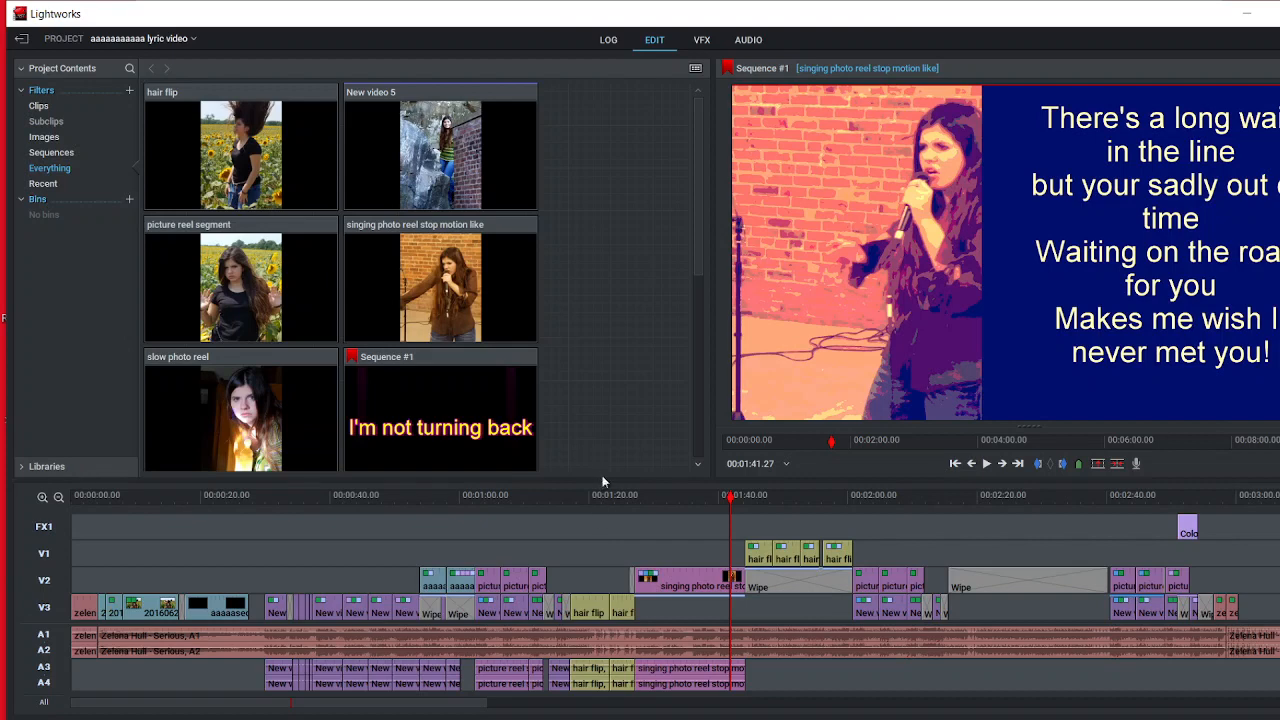
drag(736, 510, 748, 588)
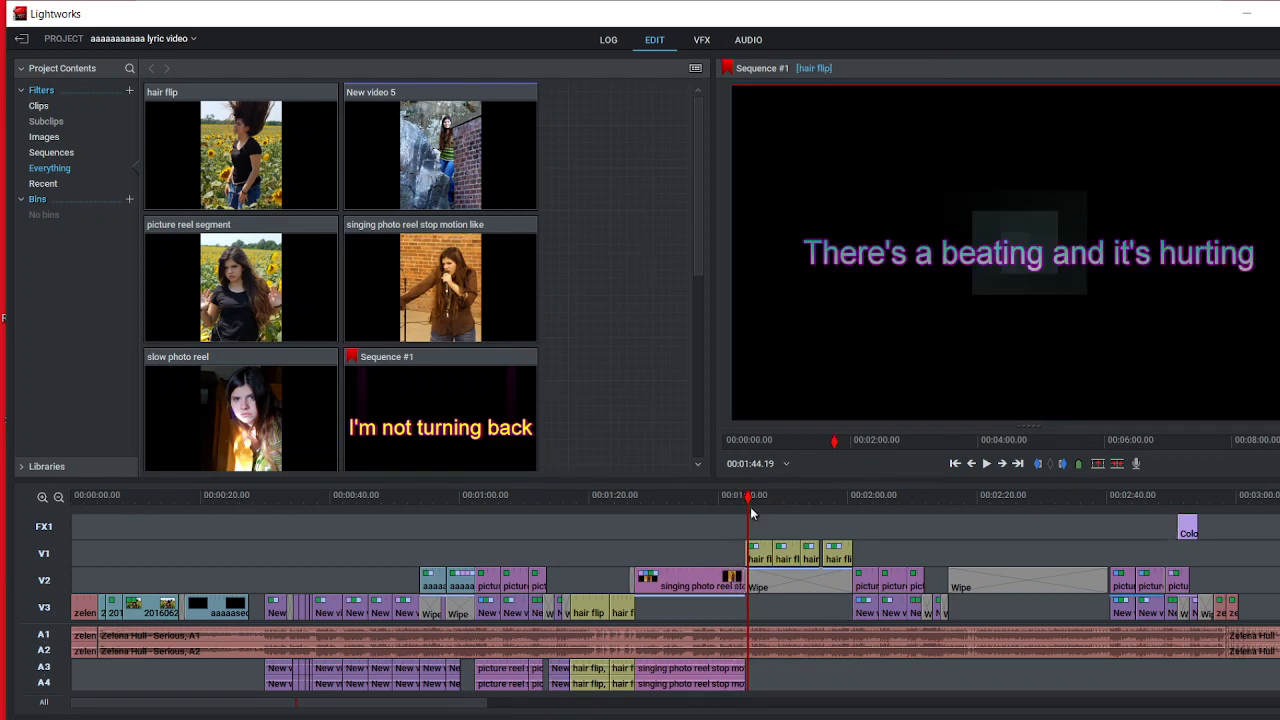
drag(748, 510, 737, 505)
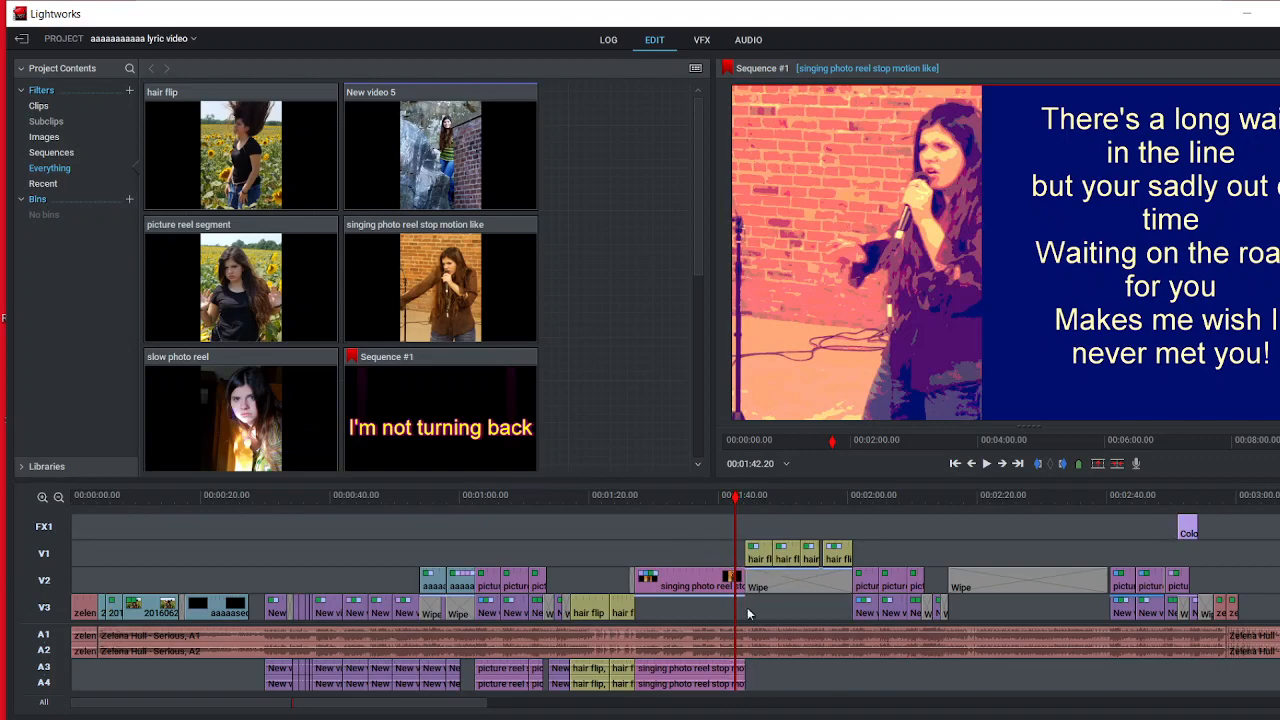
Step: Examine the cut between the singing photo reel clip and the hair flip and Wipe segments at 00:01:44.04
scroll(749, 606, up, 3)
scroll(751, 610, up, 5)
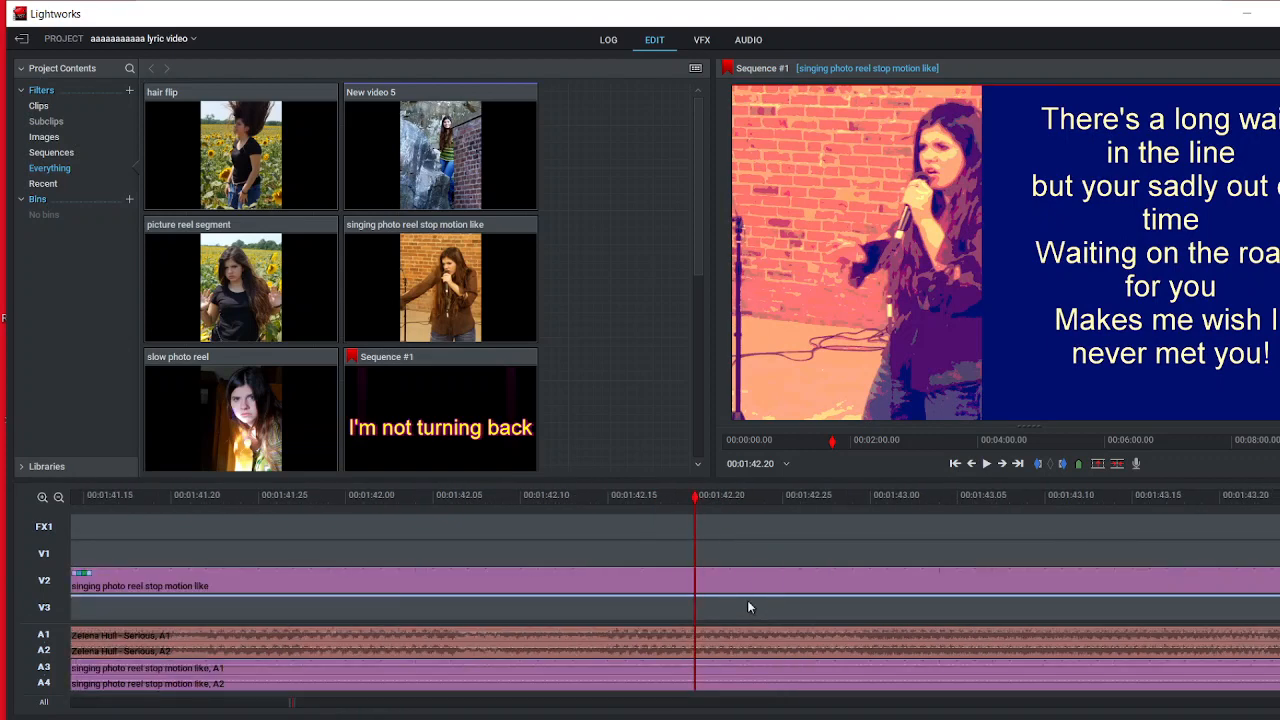
scroll(822, 556, down, 5)
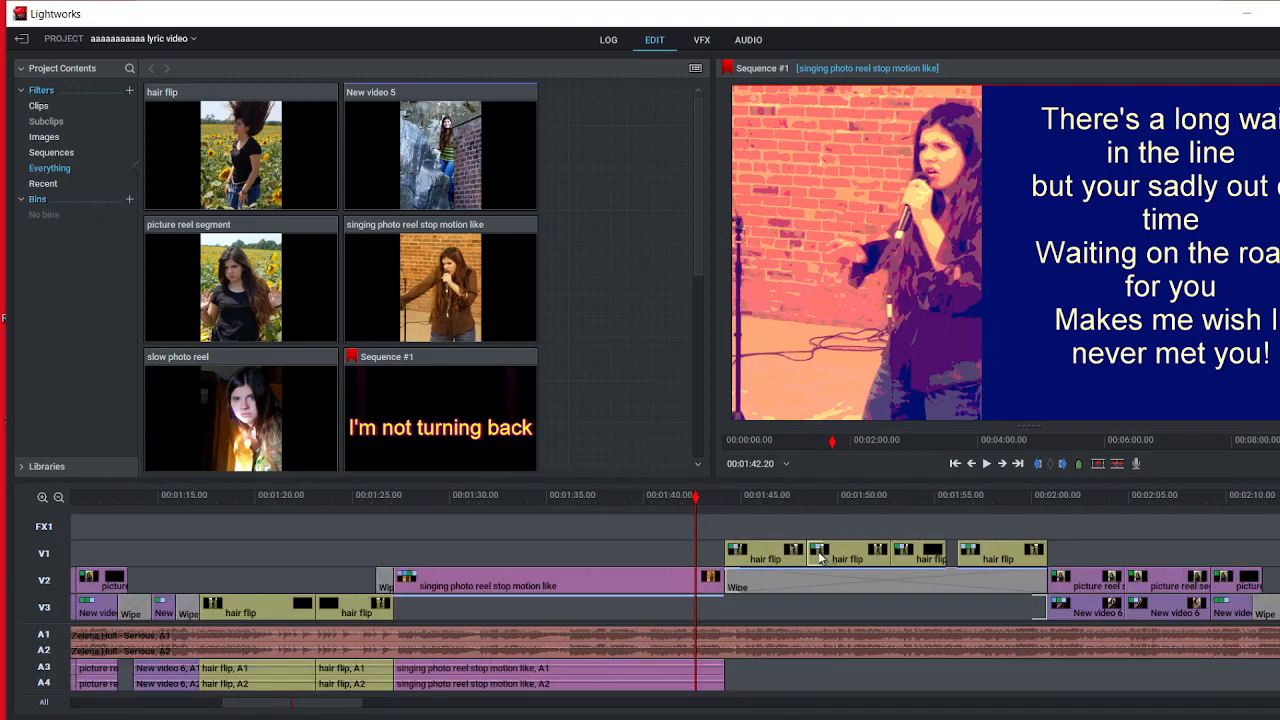
drag(696, 506, 724, 506)
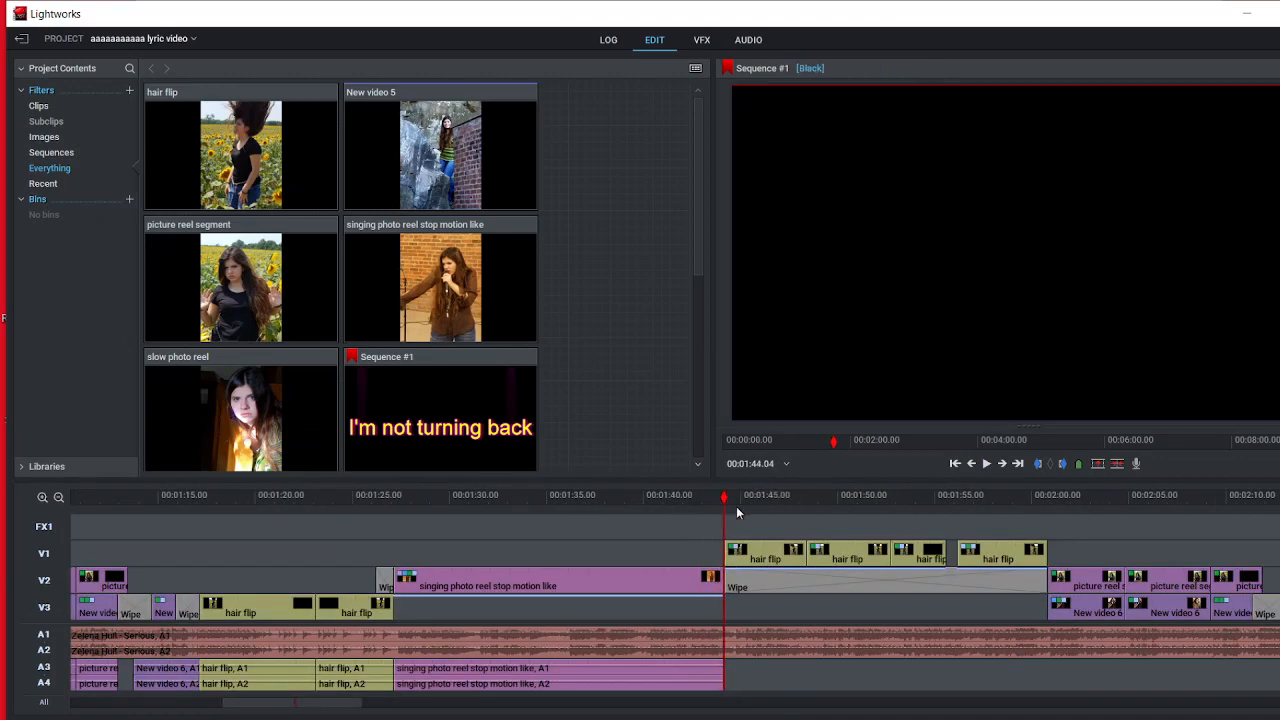
scroll(742, 591, up, 5)
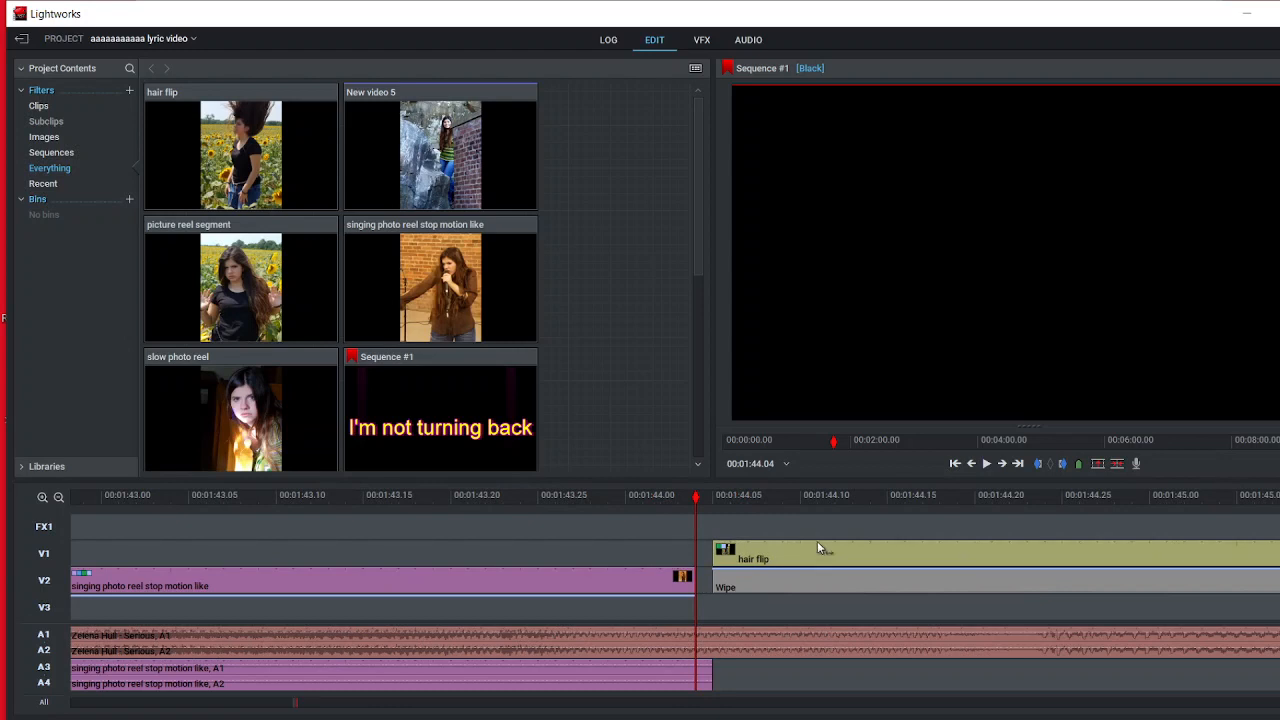
click(688, 586)
scroll(742, 600, down, 8)
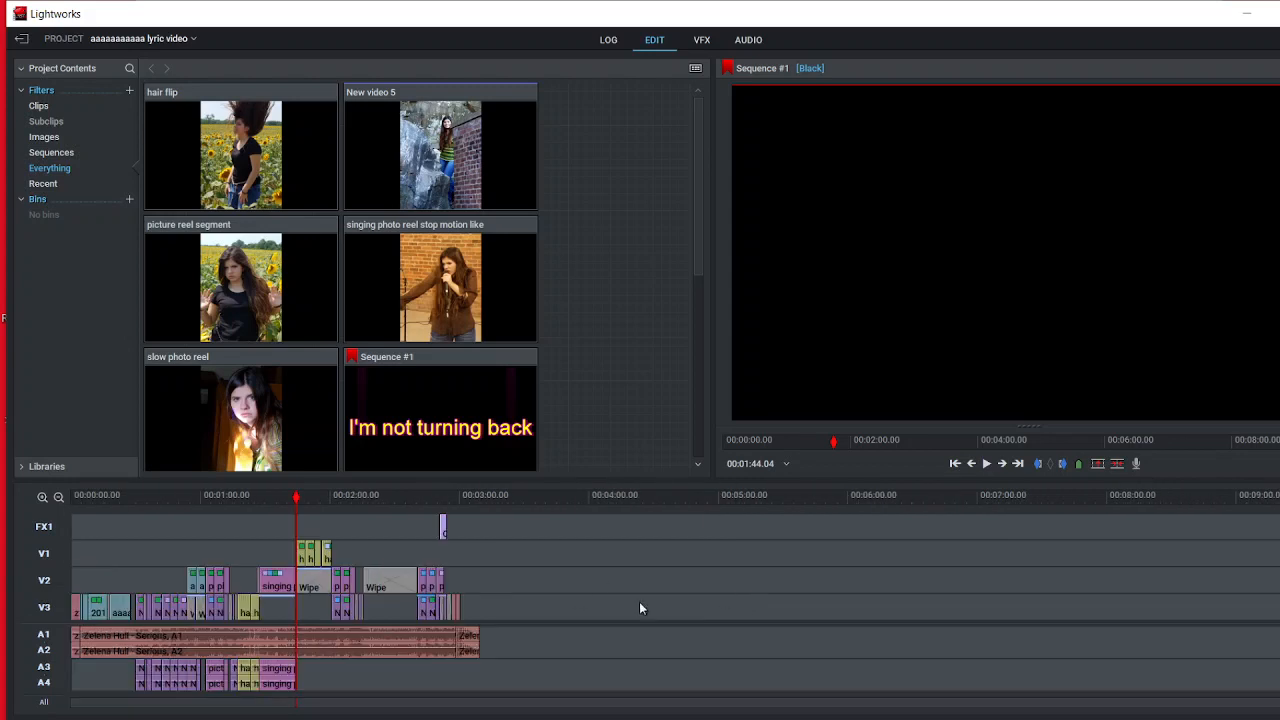
scroll(582, 587, up, 3)
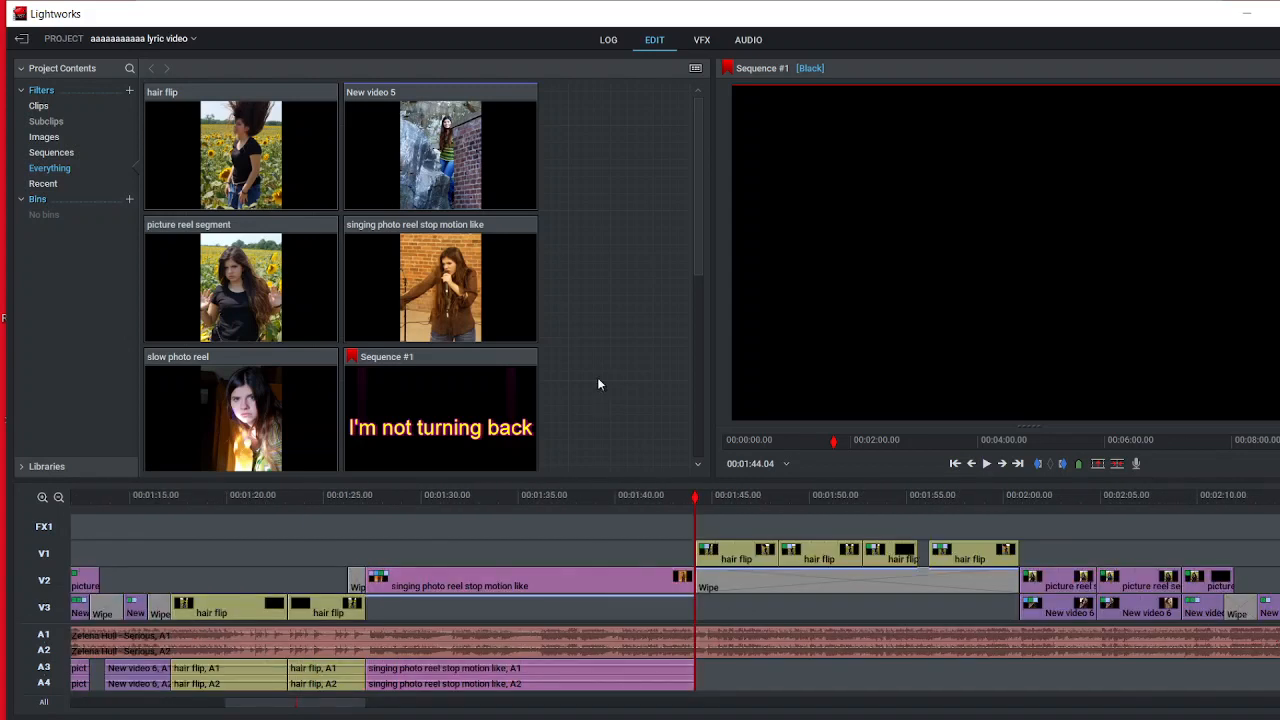
Step: Review the "There's a beating and it's hurting" title effects at 00:01:46.19 and scrub on to the "You think me mad" title at 00:01:55.09
drag(690, 507, 740, 520)
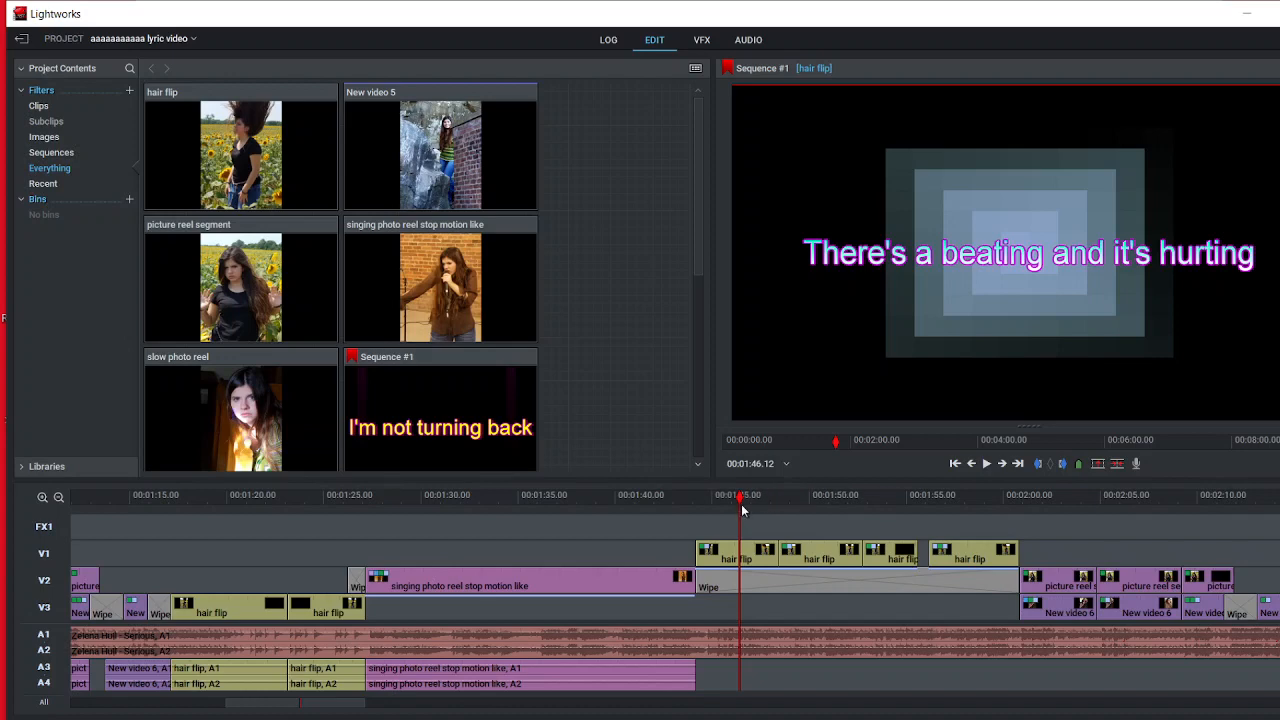
drag(742, 510, 745, 553)
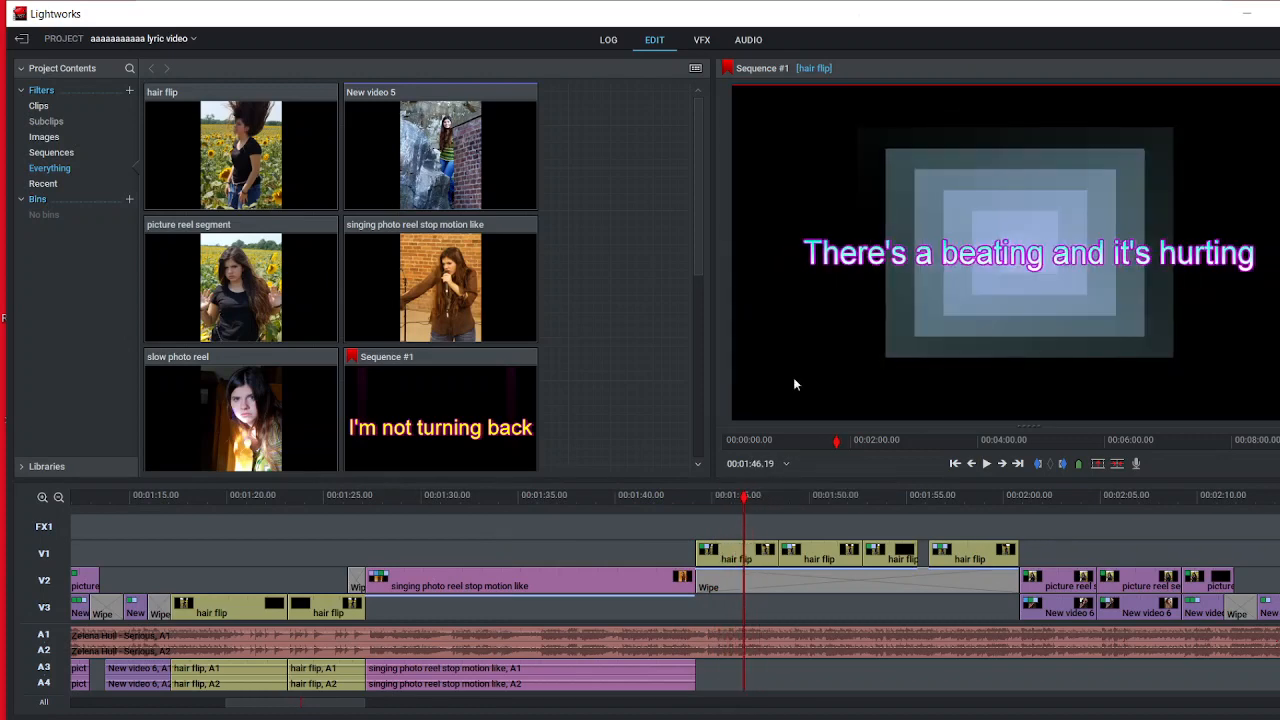
click(702, 42)
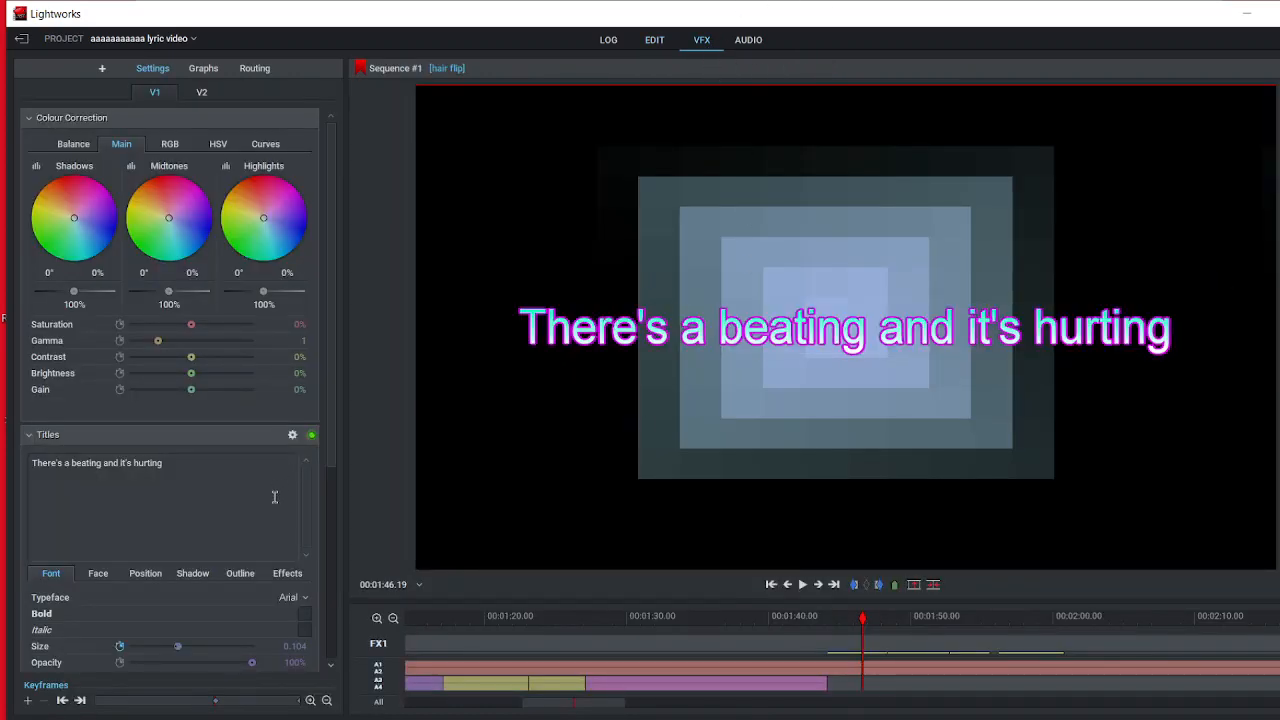
drag(336, 455, 334, 510)
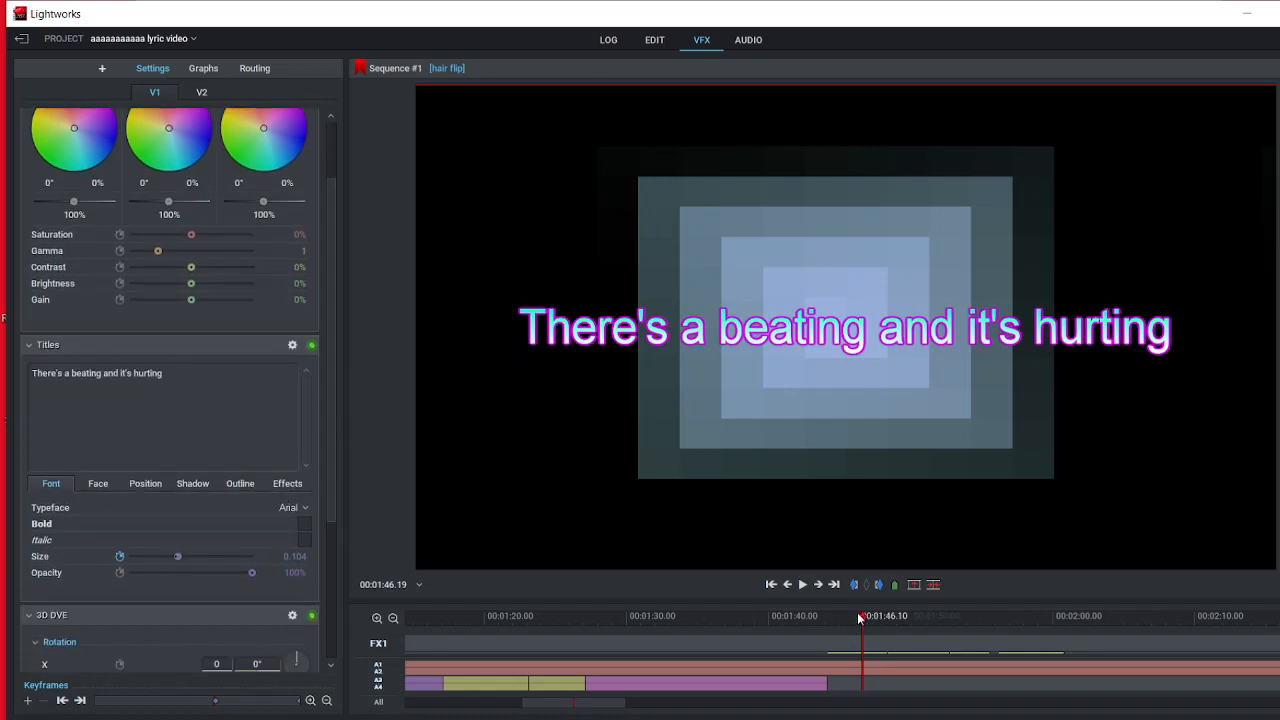
drag(858, 618, 984, 637)
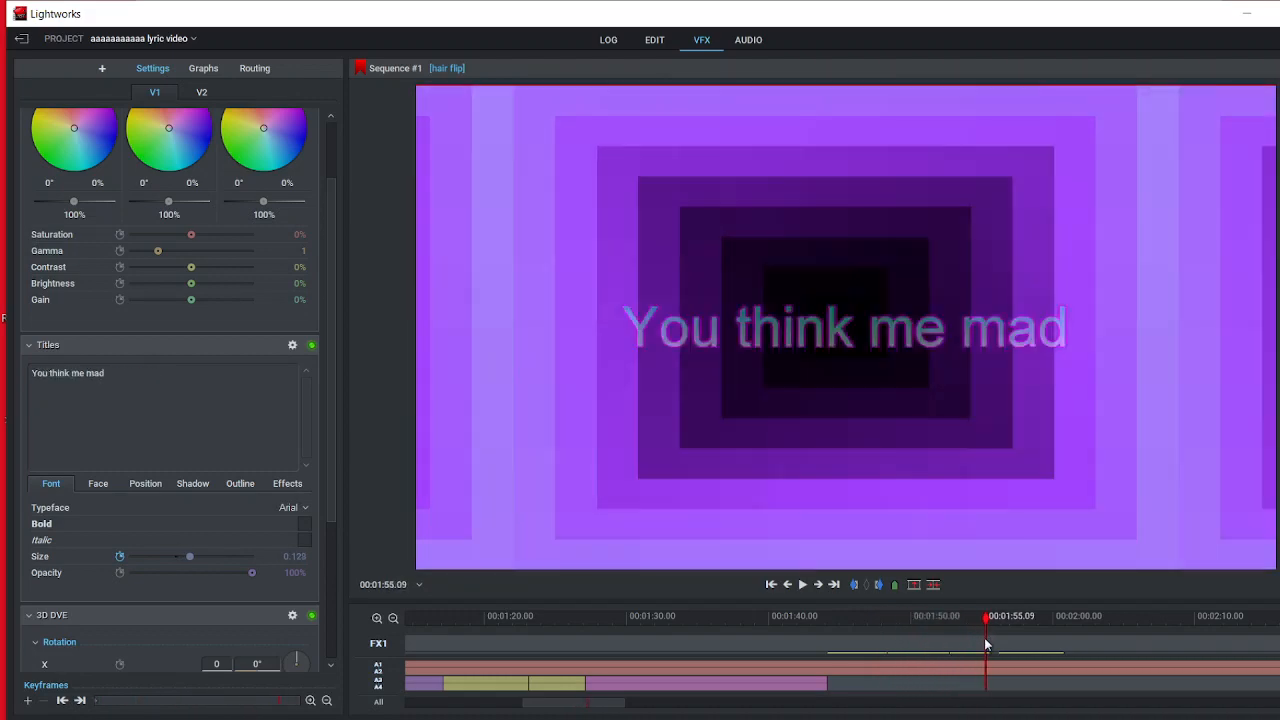
click(654, 41)
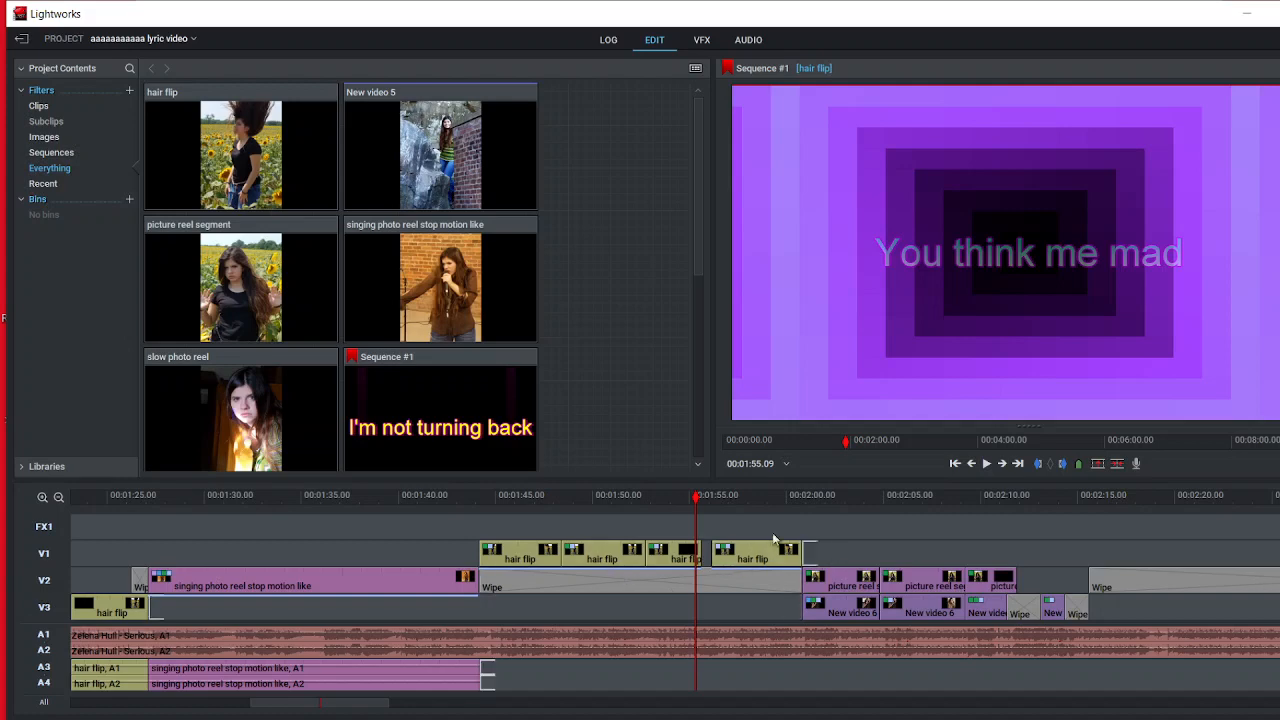
Step: Scrub ahead to 00:02:46.07, go back to 00:02:42.23, and view the Old Time Movie effect settings on the picture reel segment
drag(698, 500, 1123, 444)
drag(343, 708, 408, 710)
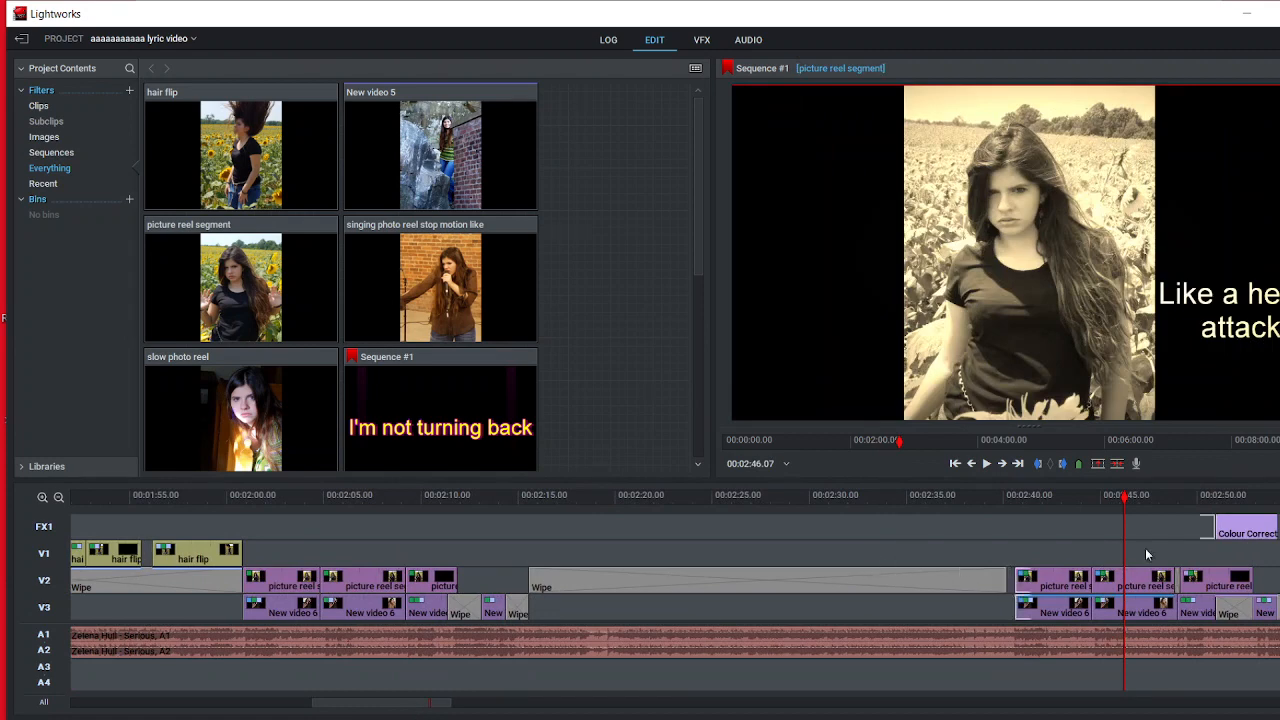
drag(1133, 504, 1057, 495)
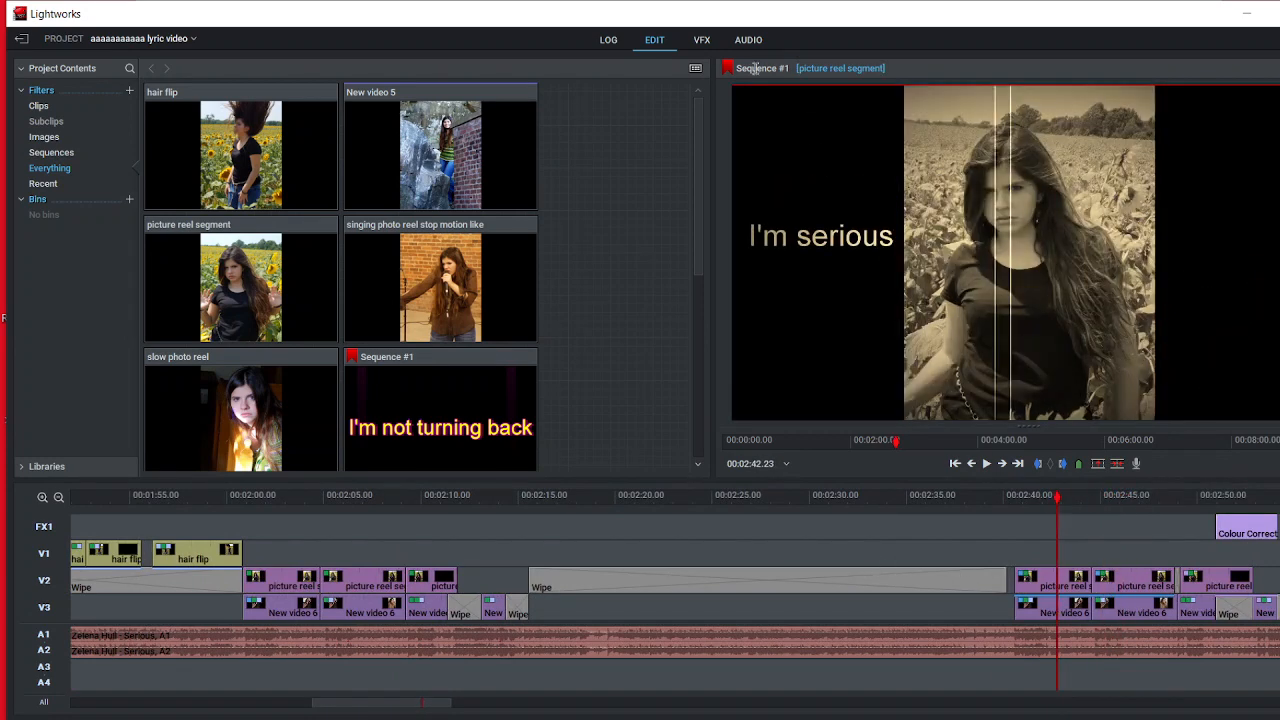
click(702, 41)
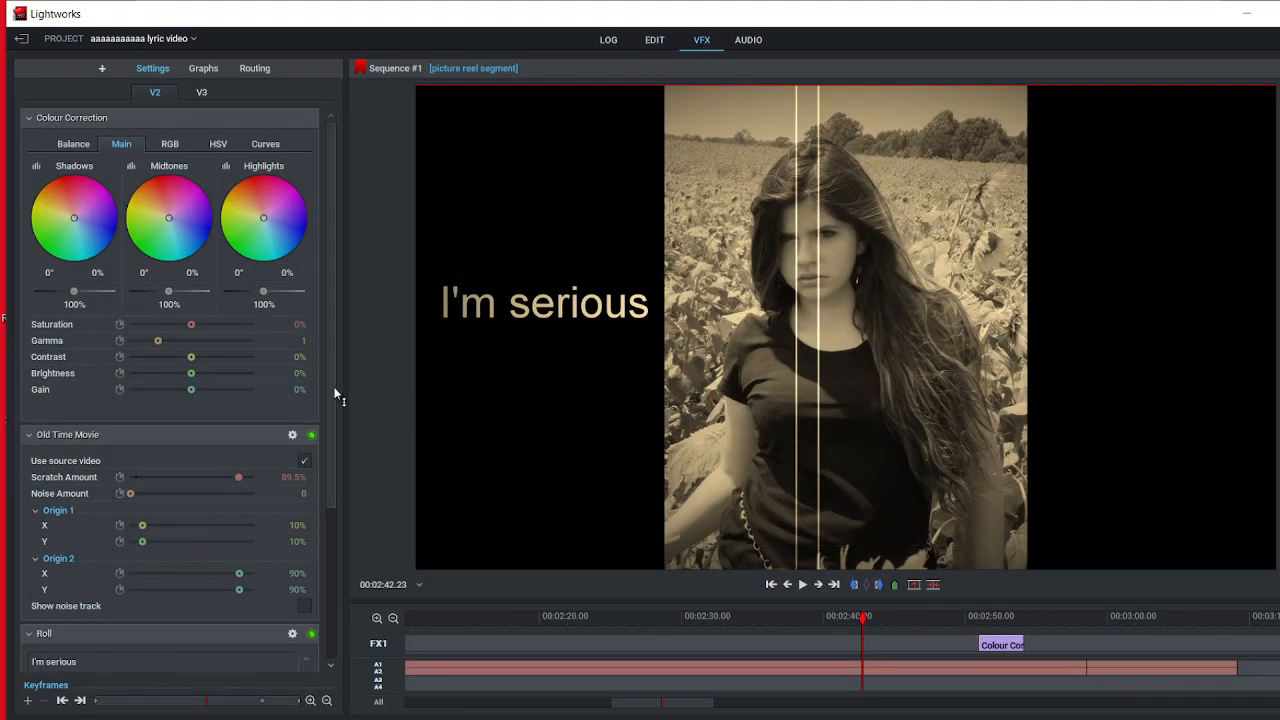
click(655, 40)
Step: Scrub to the closing intro clip at 00:02:58.05 and view the settings of its "Thank you for watching!" title
drag(698, 507, 990, 611)
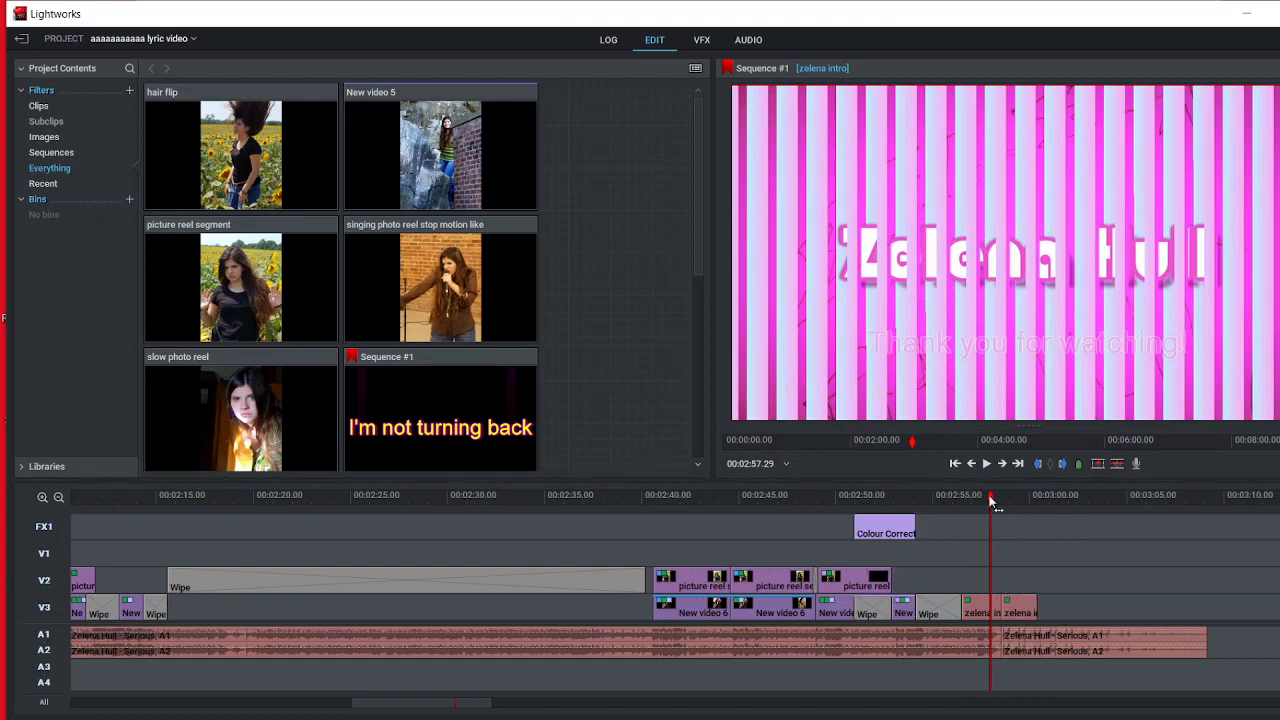
mouse_move(990, 502)
mouse_down()
mouse_move(1012, 510)
mouse_move(995, 489)
mouse_up()
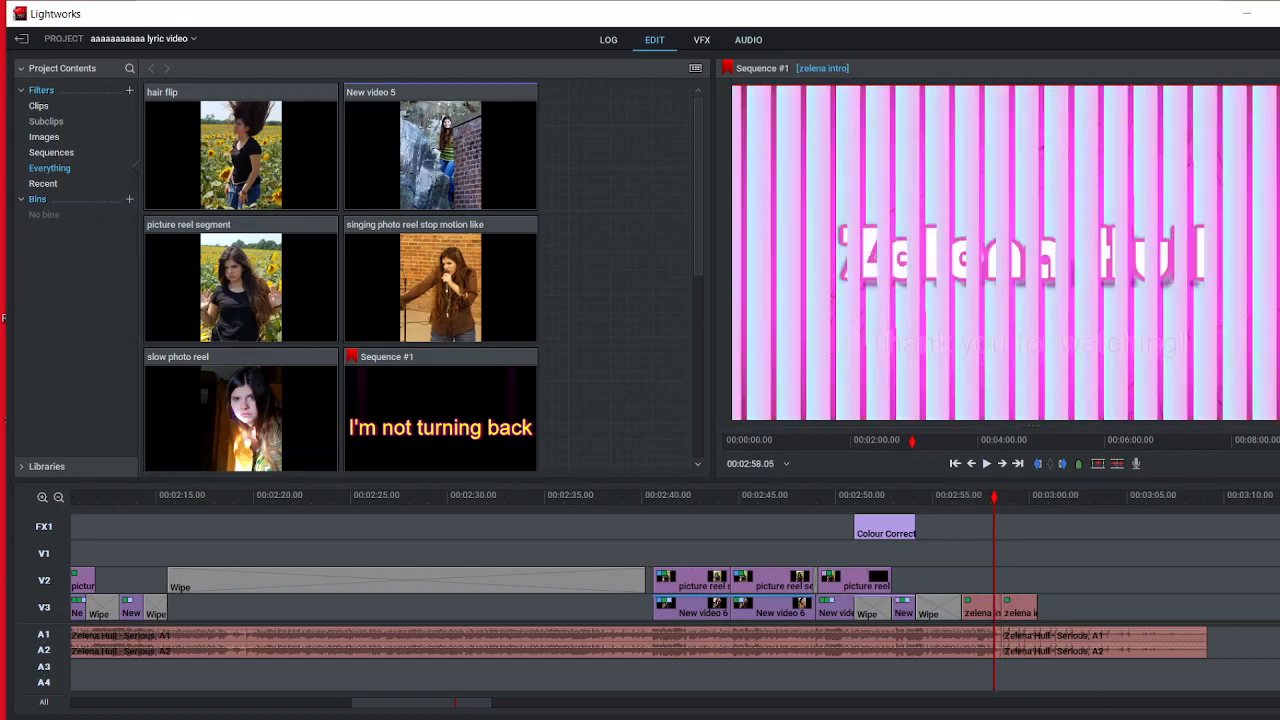
click(701, 40)
click(295, 556)
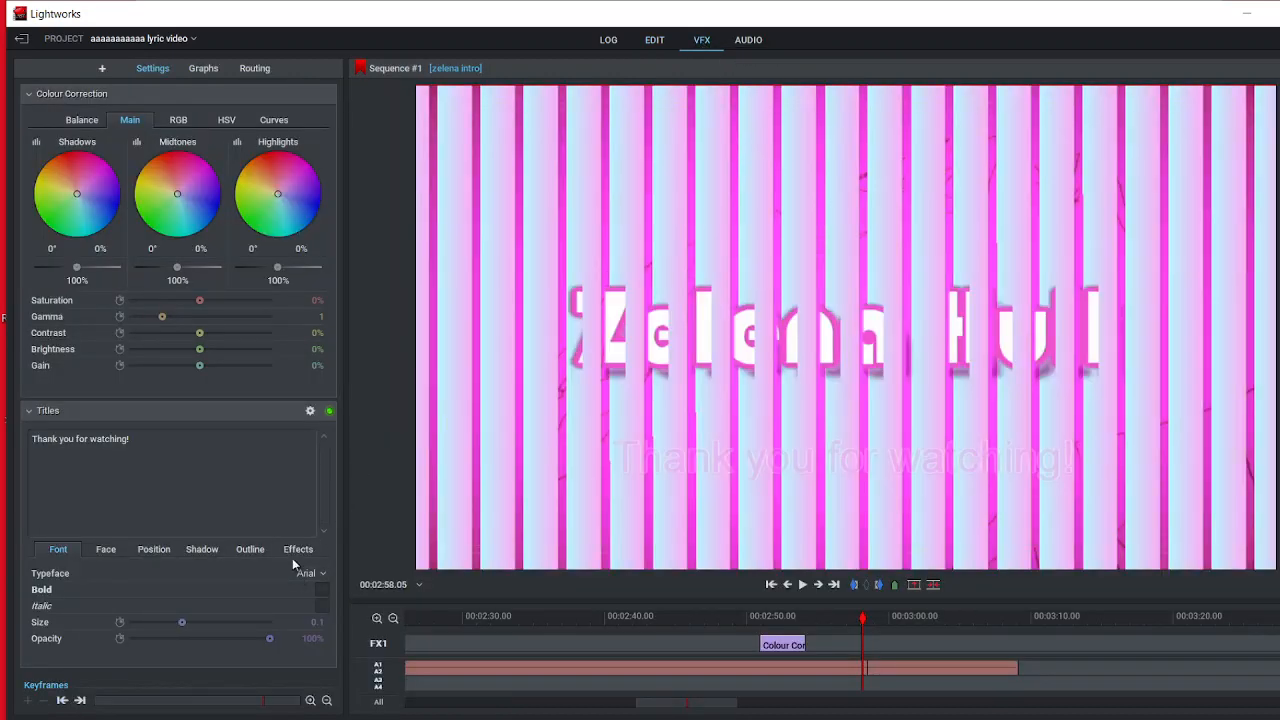
Step: Review the Out fade effect and its length options for the "Thank you for watching!" title
click(318, 625)
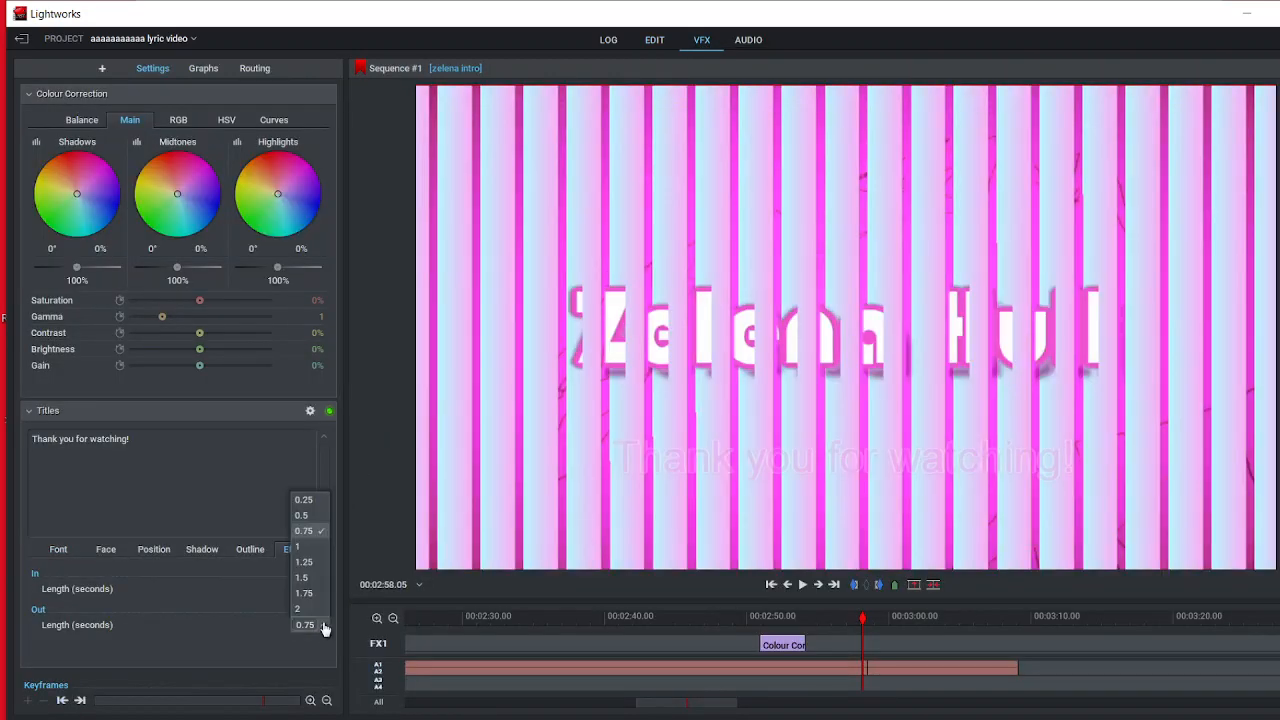
click(279, 628)
click(298, 612)
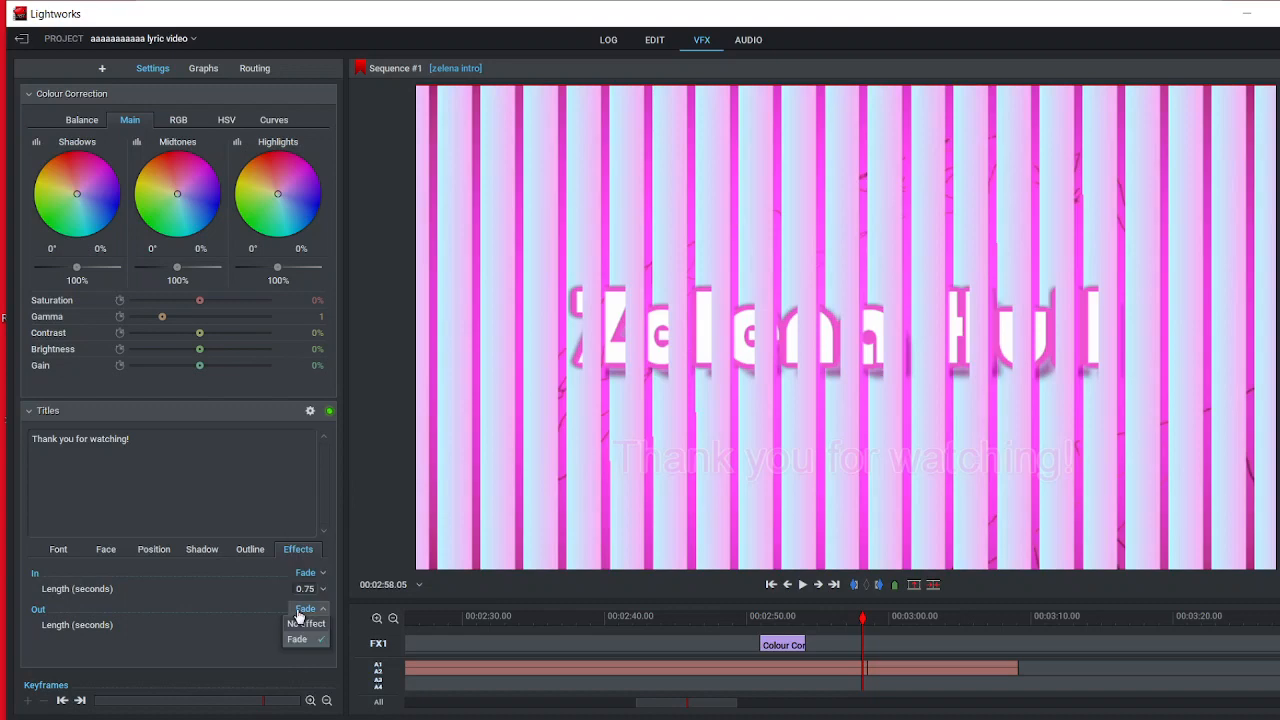
click(301, 625)
Step: Scrub to 00:02:59.07 in the closing intro clip and review the title's In fade effect and length settings
click(656, 41)
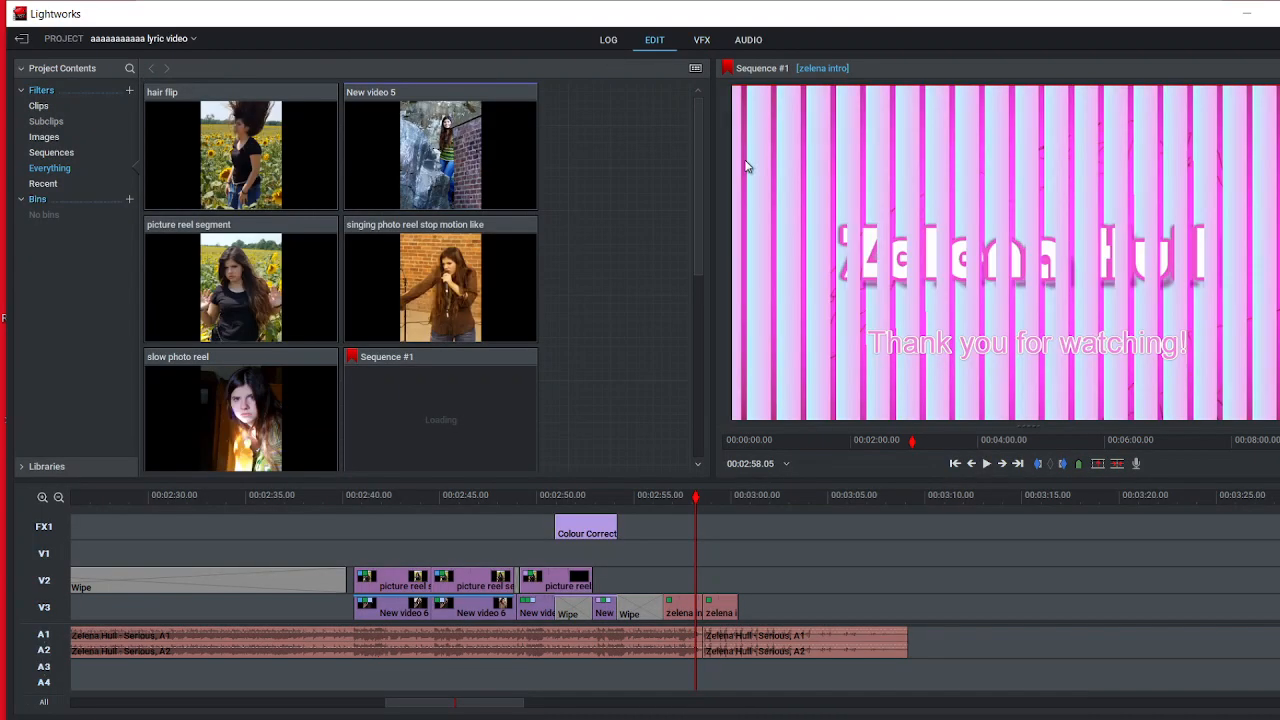
drag(691, 503, 714, 512)
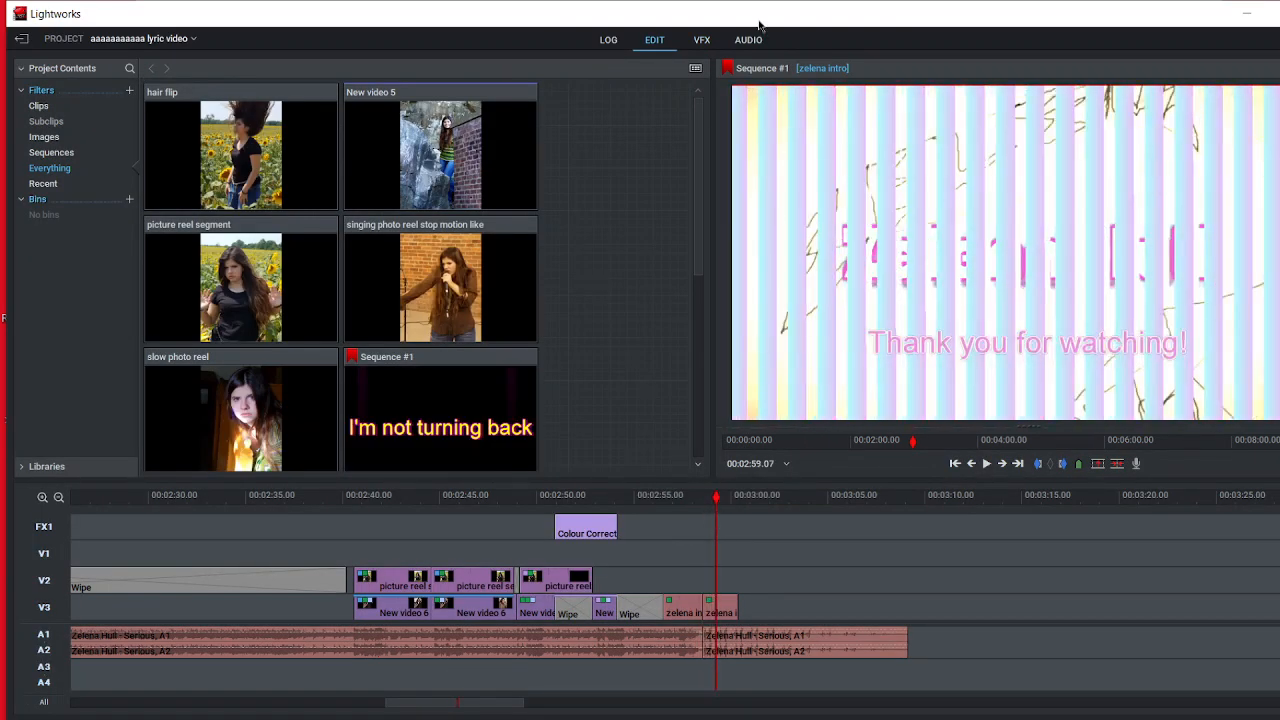
click(702, 41)
click(293, 550)
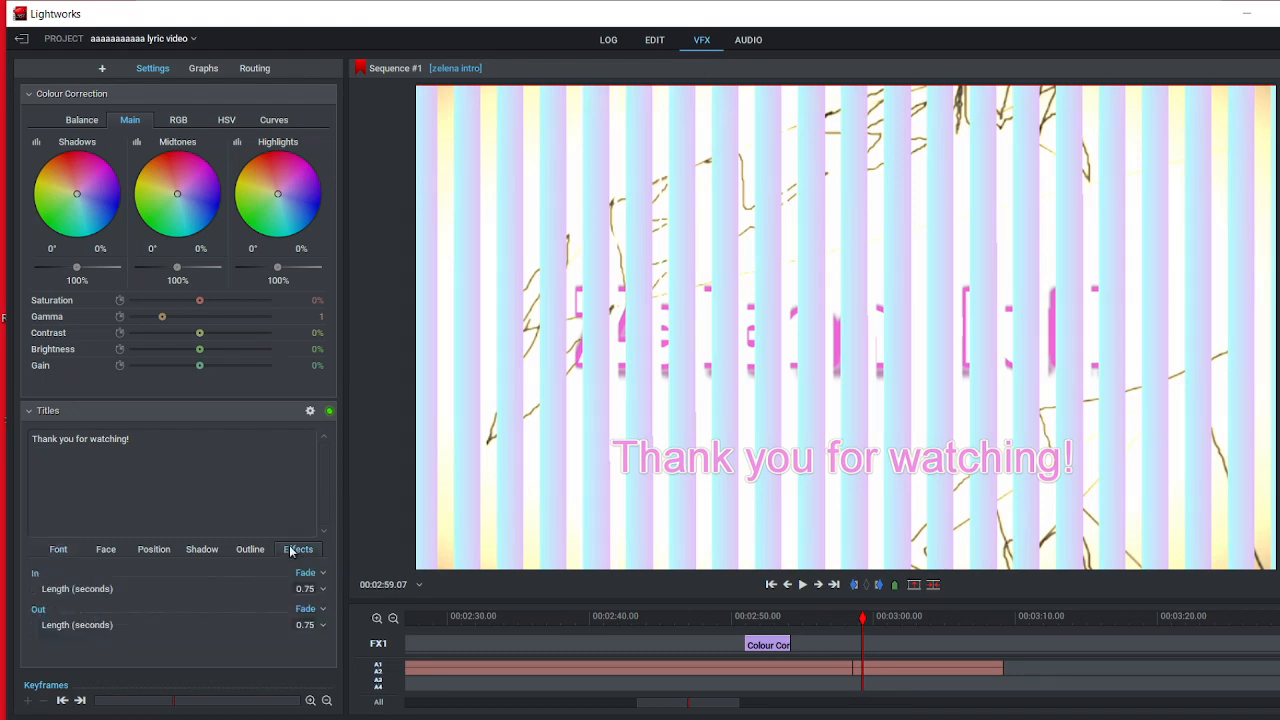
click(303, 576)
click(310, 592)
Step: Scrub back to 00:02:58.11 in the sequence and play the closing title through to the black at 00:03:01.12
click(655, 40)
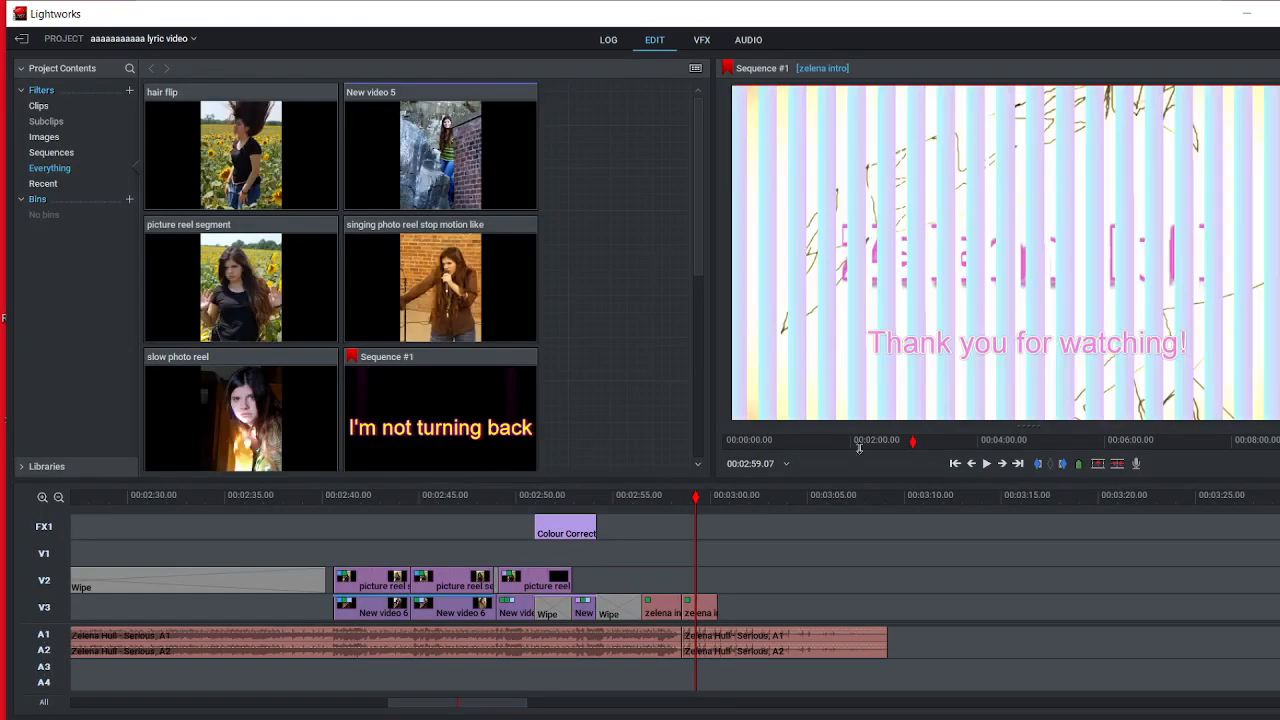
click(682, 497)
click(687, 501)
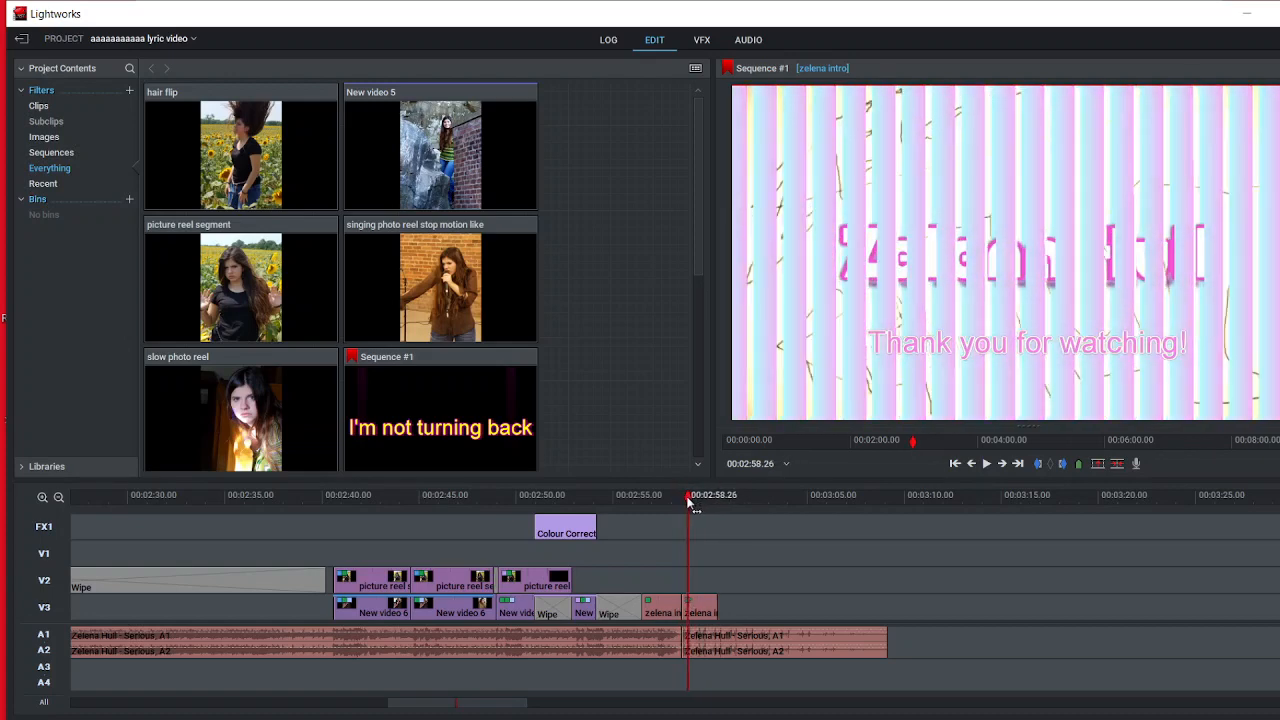
drag(687, 501, 675, 501)
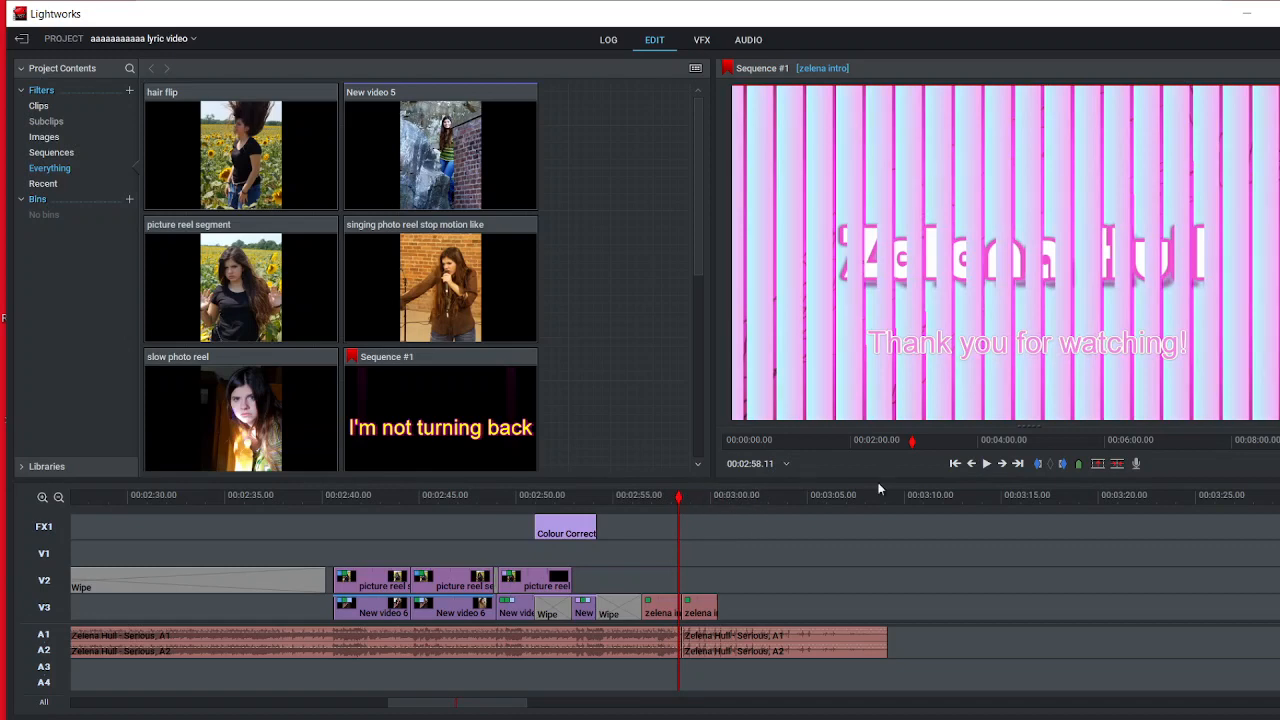
click(986, 464)
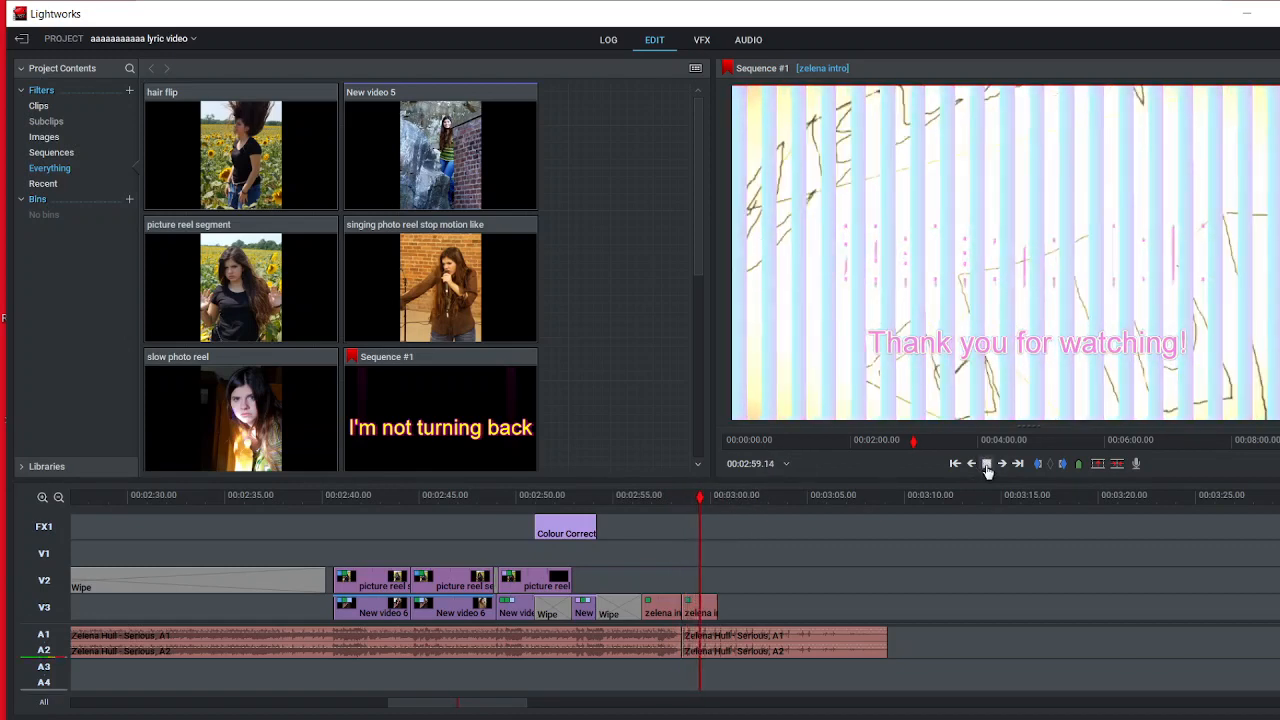
click(993, 465)
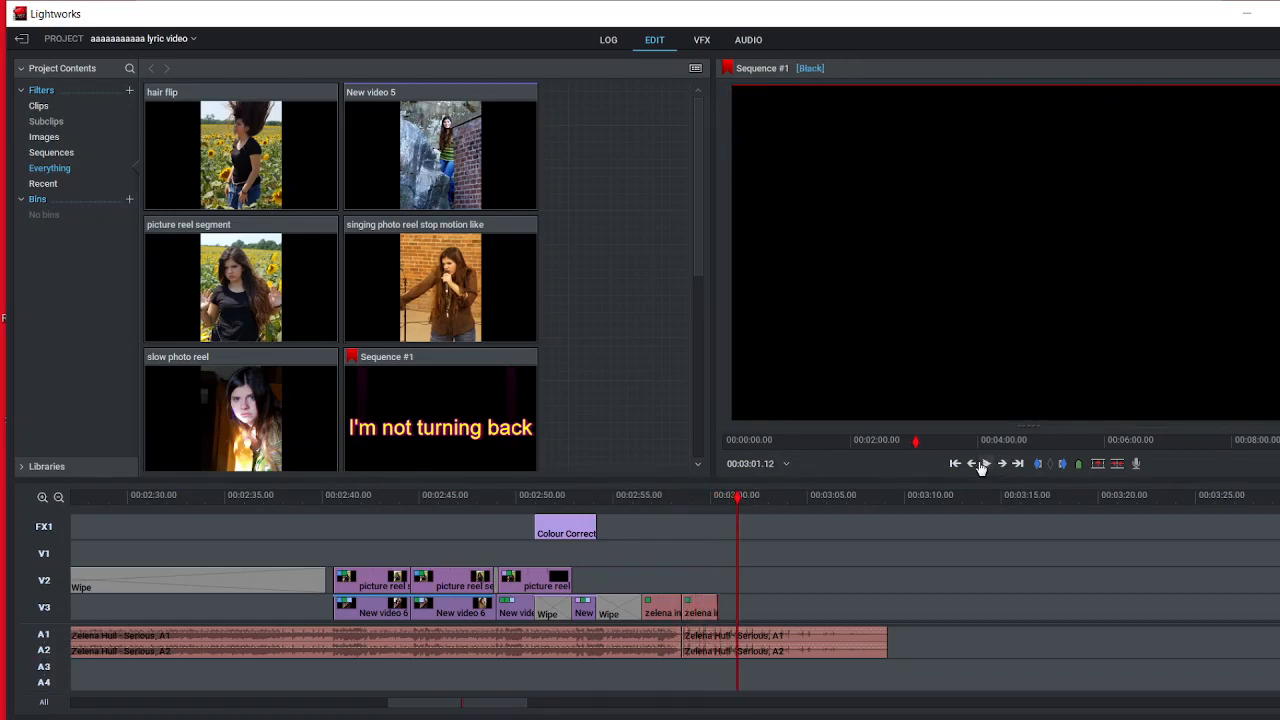
Step: View the whole lyric video sequence on the timeline, and switch to OBS
scroll(734, 593, down, 4)
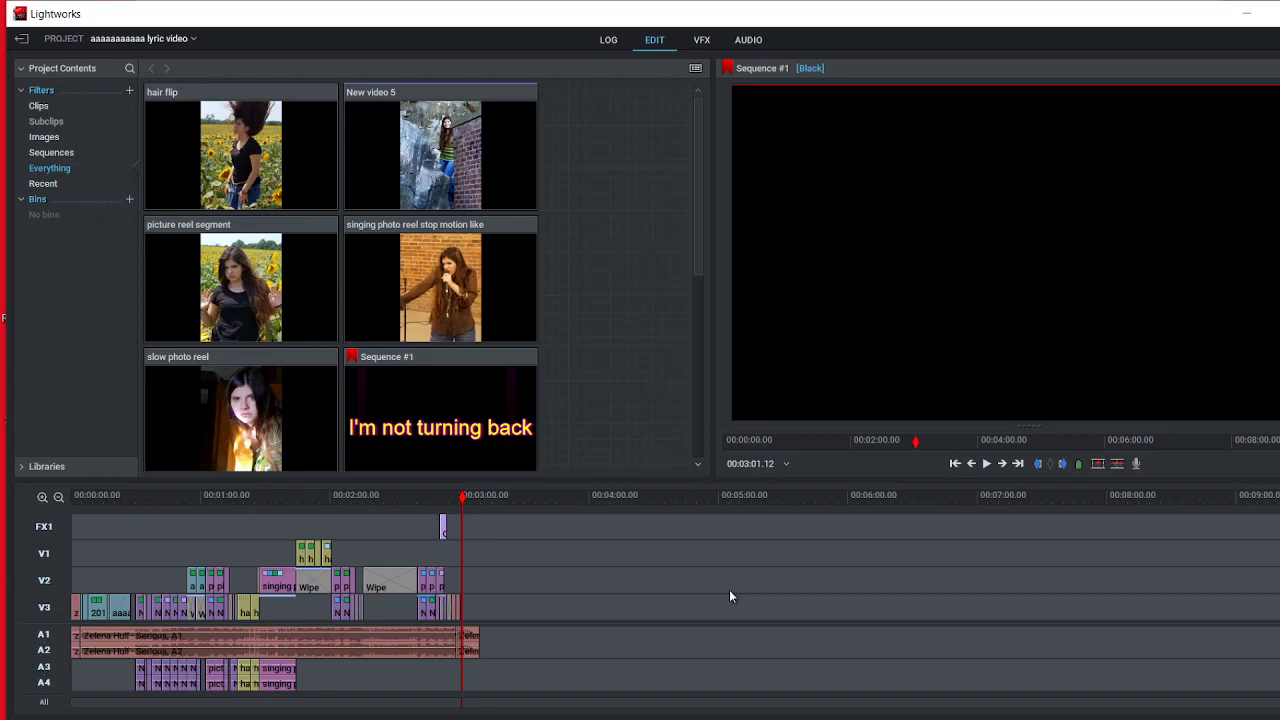
click(700, 708)
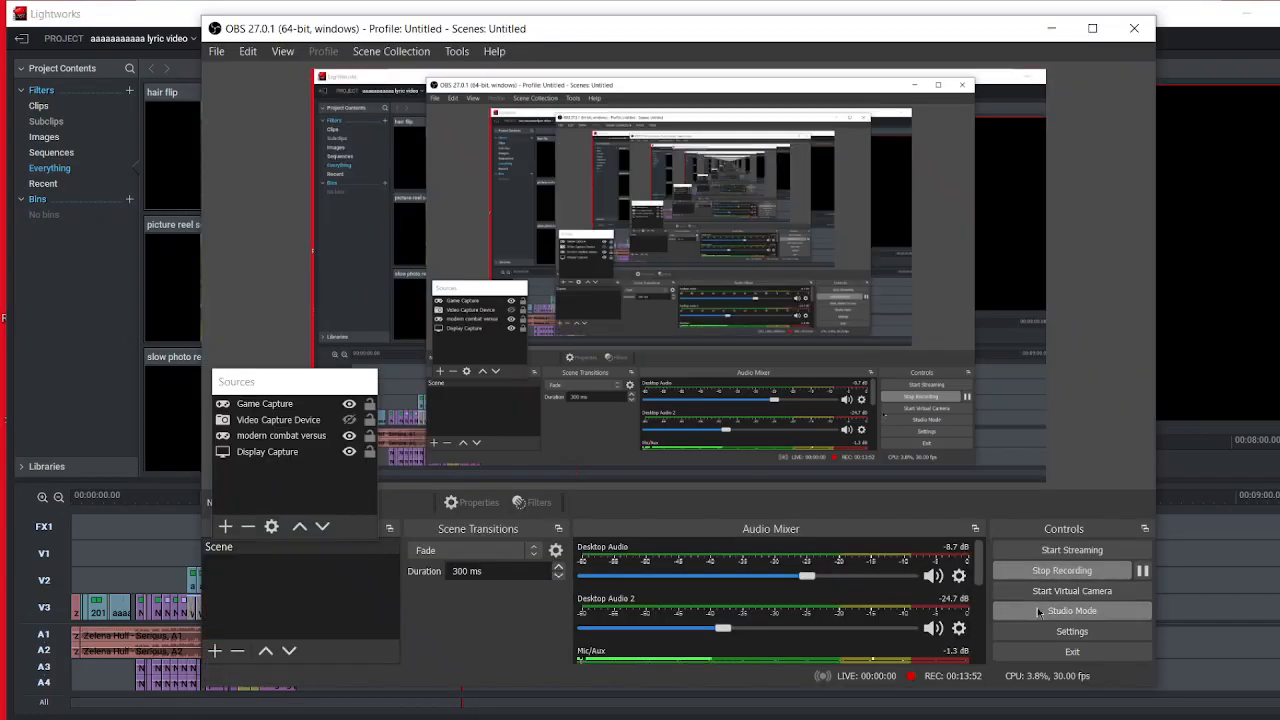